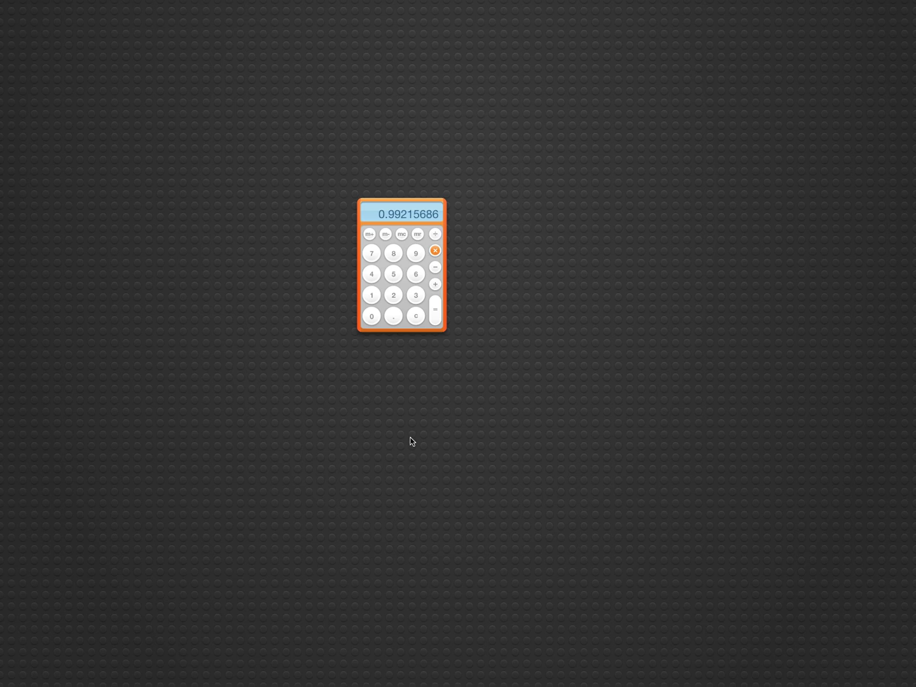
# Multiply the calculator's displayed value by 145, clear the result, and return to the multiply math drawing
pyautogui.click(373, 295)
pyautogui.click(374, 274)
pyautogui.click(394, 270)
pyautogui.click(434, 318)
pyautogui.click(417, 315)
pyautogui.click(5, 461)
# Handwrite 144 beside "B =" for the New Color circle, undoing any bad strokes
pyautogui.click(514, 606)
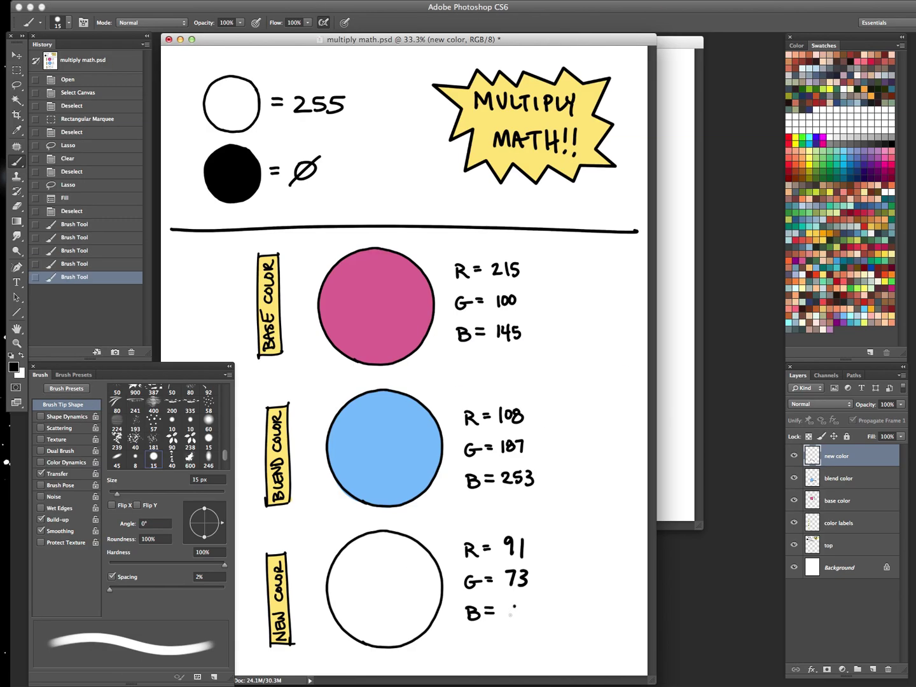
pyautogui.moveTo(514, 604); pyautogui.dragTo(507, 619)
pyautogui.press('super+alt+z')
pyautogui.press('super+alt+z')
pyautogui.moveTo(515, 601)
pyautogui.mouseDown()
pyautogui.moveTo(518, 616)
pyautogui.moveTo(531, 609)
pyautogui.mouseUp()
pyautogui.moveTo(529, 602); pyautogui.dragTo(525, 627)
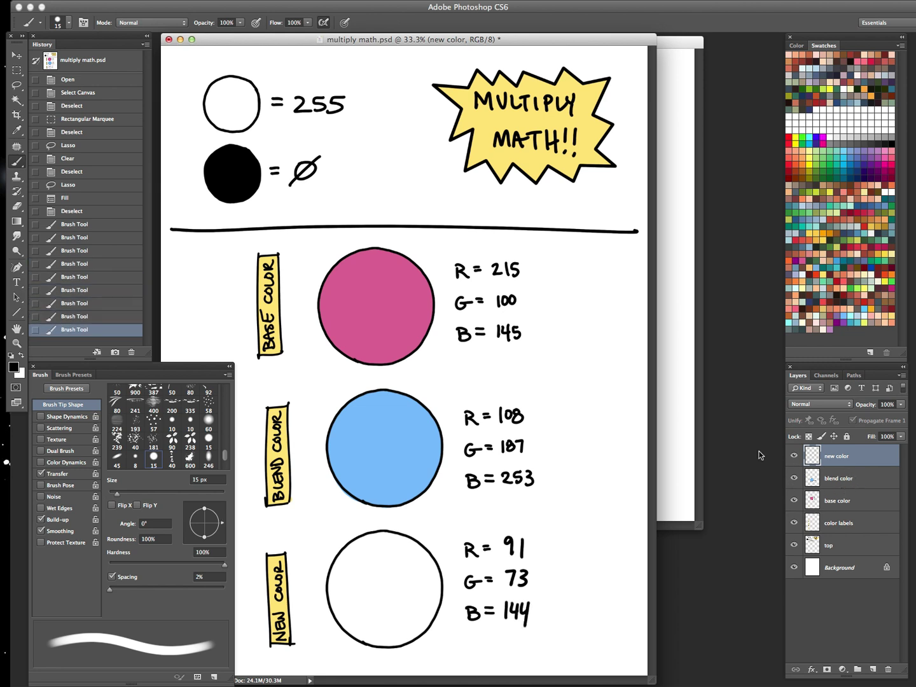
# Move the blend color layer up so its blue circle overlaps the pink one, and set the layer to Multiply
pyautogui.click(843, 502)
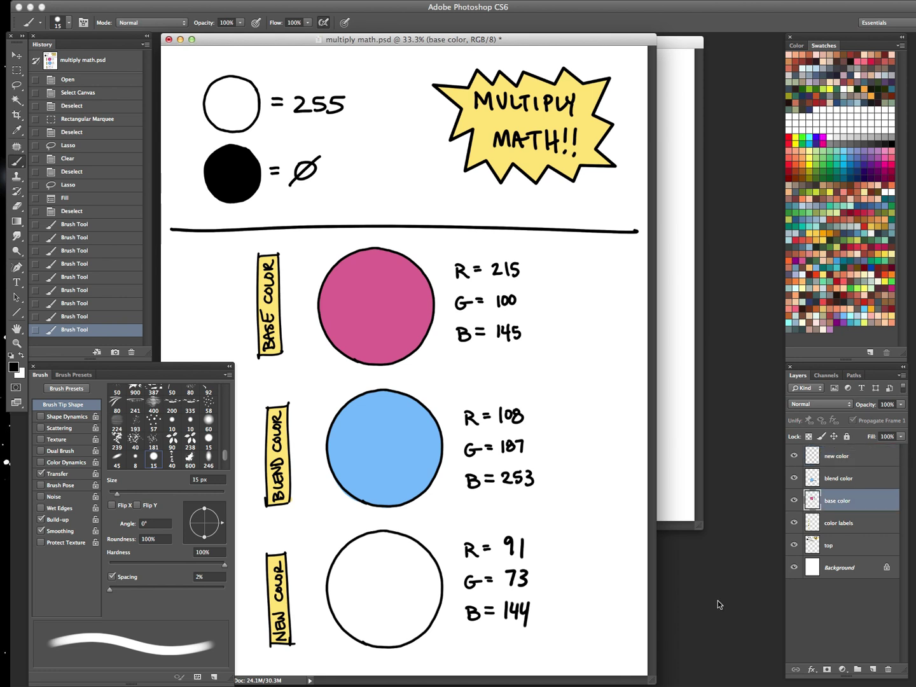
pyautogui.click(851, 481)
pyautogui.press('v')
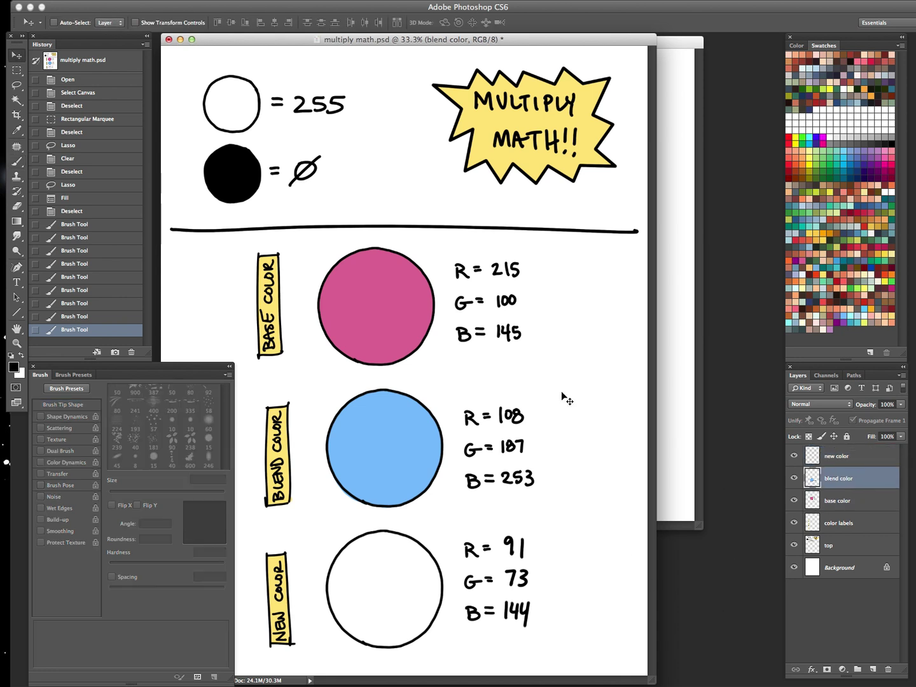
pyautogui.moveTo(425, 436); pyautogui.dragTo(417, 378)
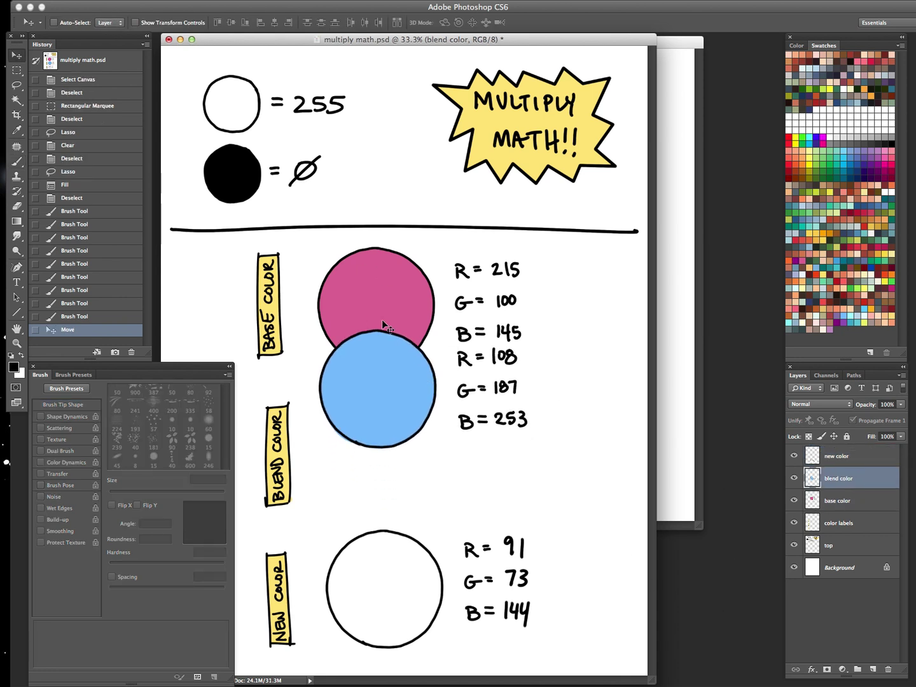
pyautogui.click(820, 403)
pyautogui.click(800, 435)
# Sample the overlap of the pink and blue circles as the foreground color and check its RGB values in the Color Picker
pyautogui.press('i')
pyautogui.click(384, 345)
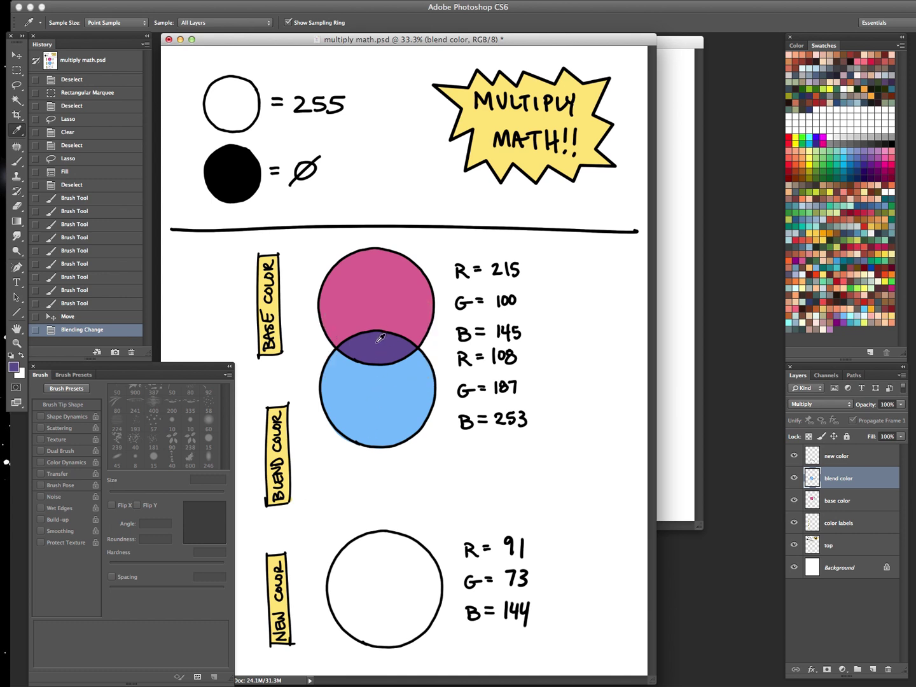
pyautogui.click(18, 369)
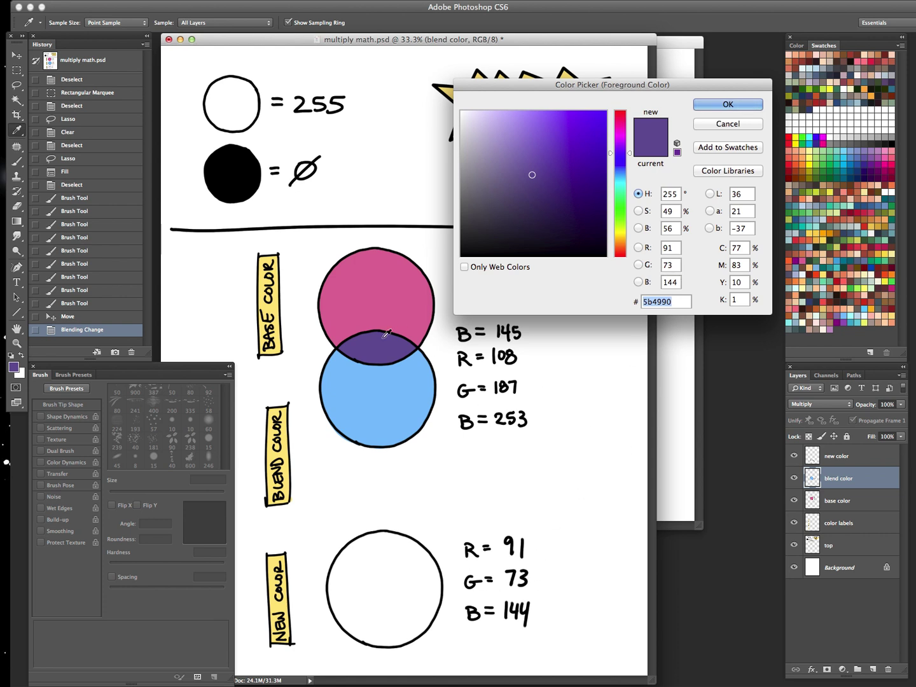
pyautogui.click(719, 106)
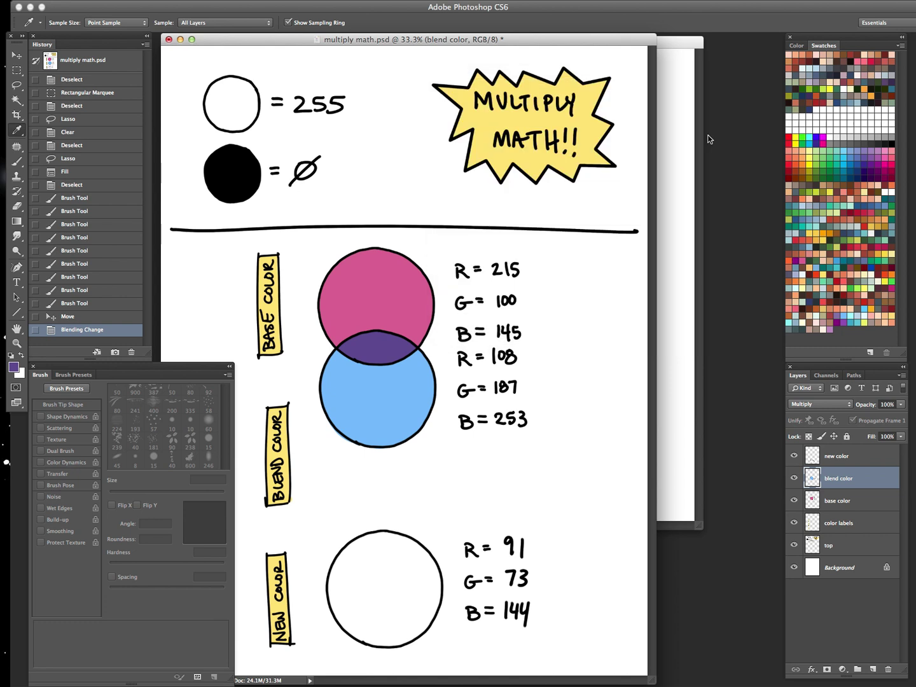
# Switch to the Brush tool and set its painting mode to Multiply
pyautogui.press('b')
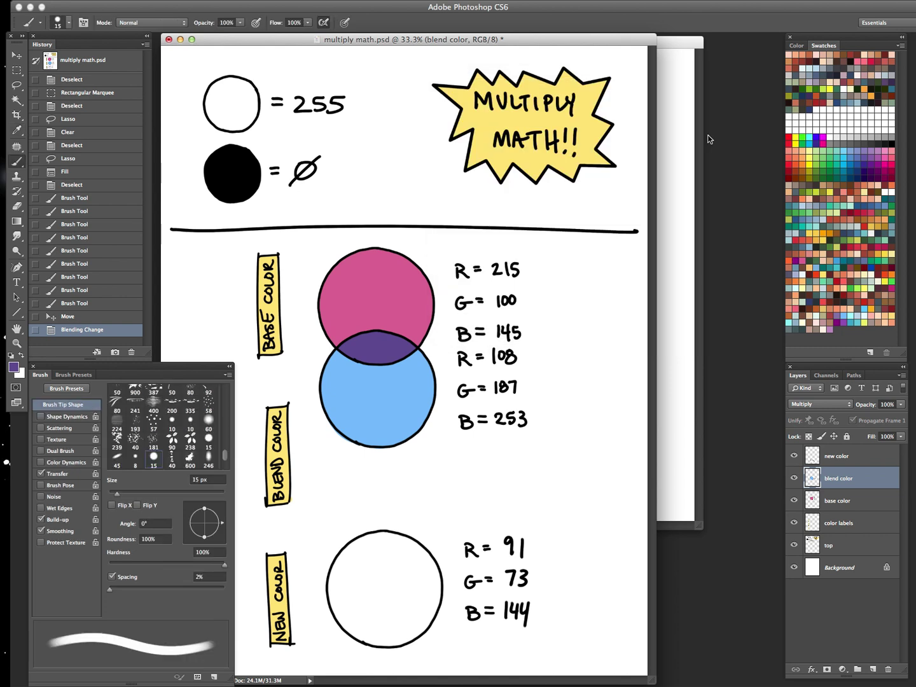
pyautogui.click(179, 24)
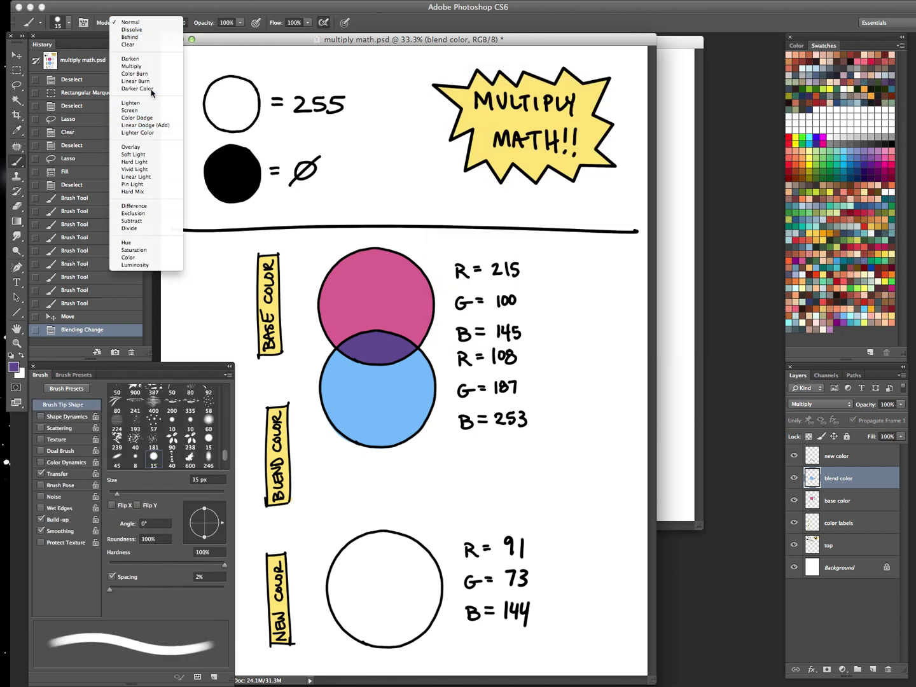
pyautogui.click(149, 59)
pyautogui.click(173, 23)
pyautogui.click(163, 30)
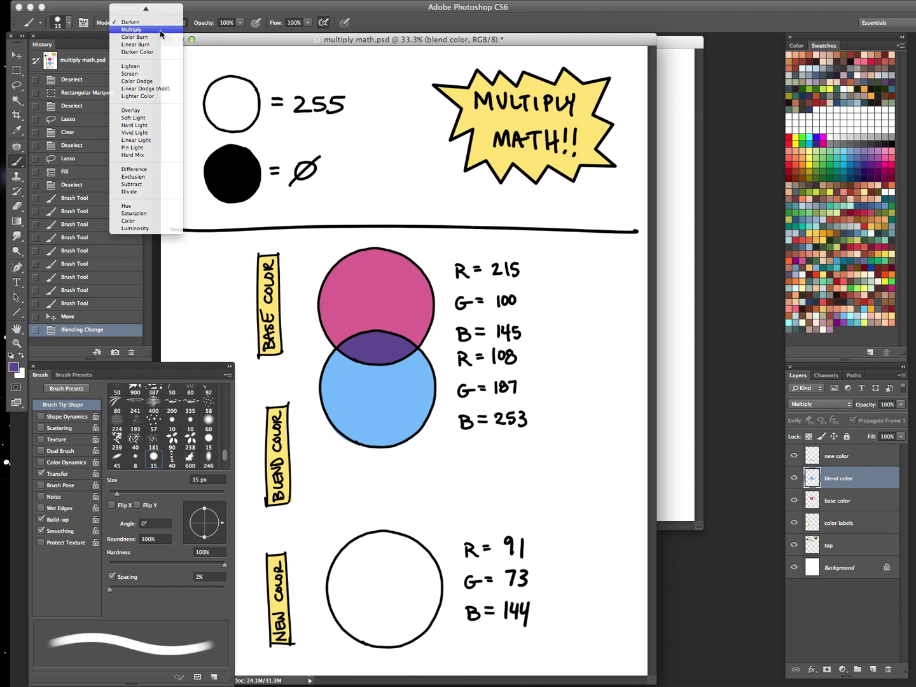
# Paint the New Color circle with the sampled purple on the new color layer, using a 70 px brush and locking transparent pixels while painting
pyautogui.press(']')
pyautogui.press(']')
pyautogui.press(']')
pyautogui.press(']')
pyautogui.press(']')
pyautogui.press(']')
pyautogui.click(839, 456)
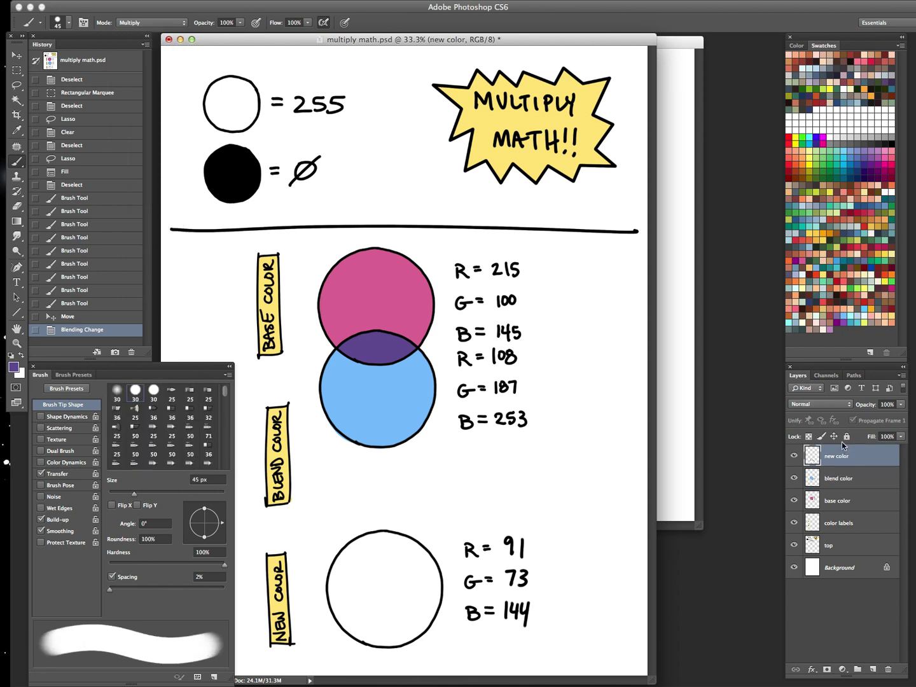
pyautogui.click(808, 437)
pyautogui.press(']')
pyautogui.press(']')
pyautogui.press(']')
pyautogui.moveTo(348, 555)
pyautogui.mouseDown()
pyautogui.moveTo(334, 621)
pyautogui.moveTo(343, 549)
pyautogui.moveTo(354, 608)
pyautogui.moveTo(391, 567)
pyautogui.moveTo(400, 627)
pyautogui.moveTo(427, 559)
pyautogui.moveTo(426, 633)
pyautogui.moveTo(438, 593)
pyautogui.moveTo(393, 609)
pyautogui.moveTo(405, 642)
pyautogui.moveTo(363, 593)
pyautogui.mouseUp()
pyautogui.click(808, 437)
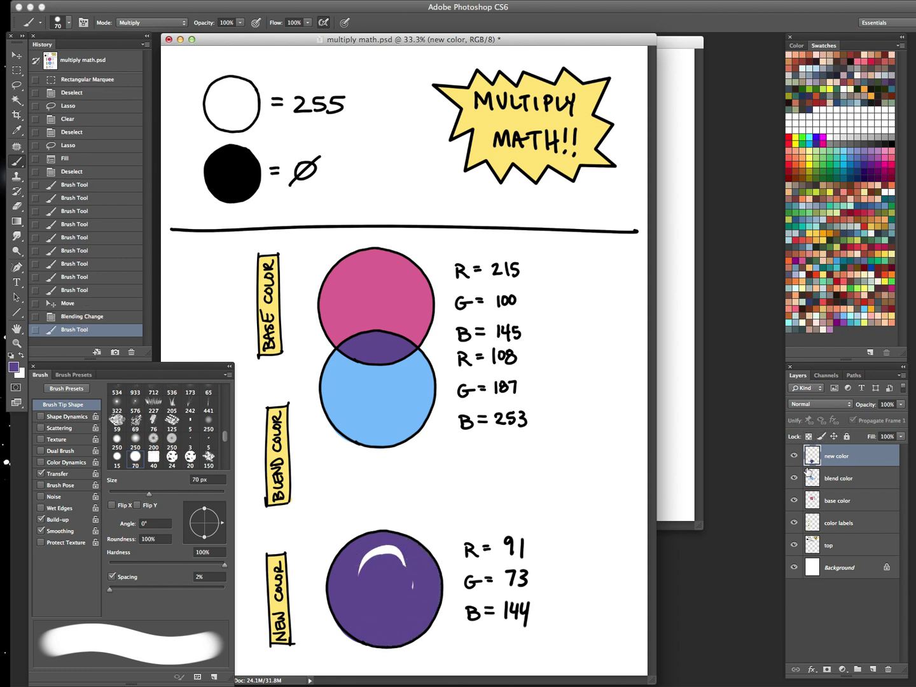
# Lasso the unpainted white gaps inside the New Color circle, fill them with the purple foreground color, and deselect
pyautogui.press('l')
pyautogui.moveTo(409, 542)
pyautogui.mouseDown()
pyautogui.moveTo(391, 544)
pyautogui.moveTo(420, 568)
pyautogui.mouseUp()
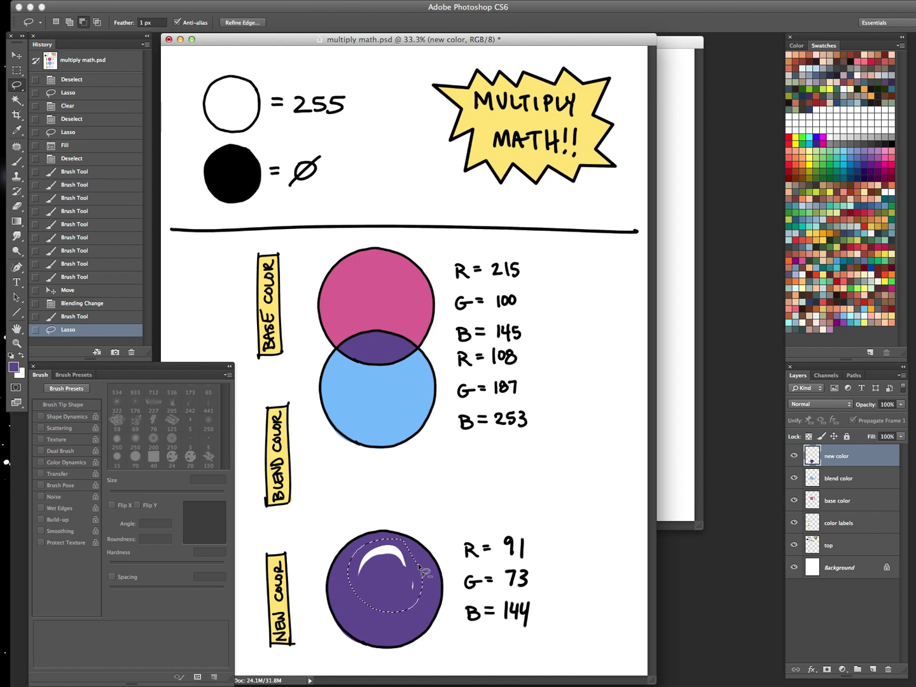
pyautogui.hotkey('alt', 'BackSpace')
pyautogui.press('super+d')
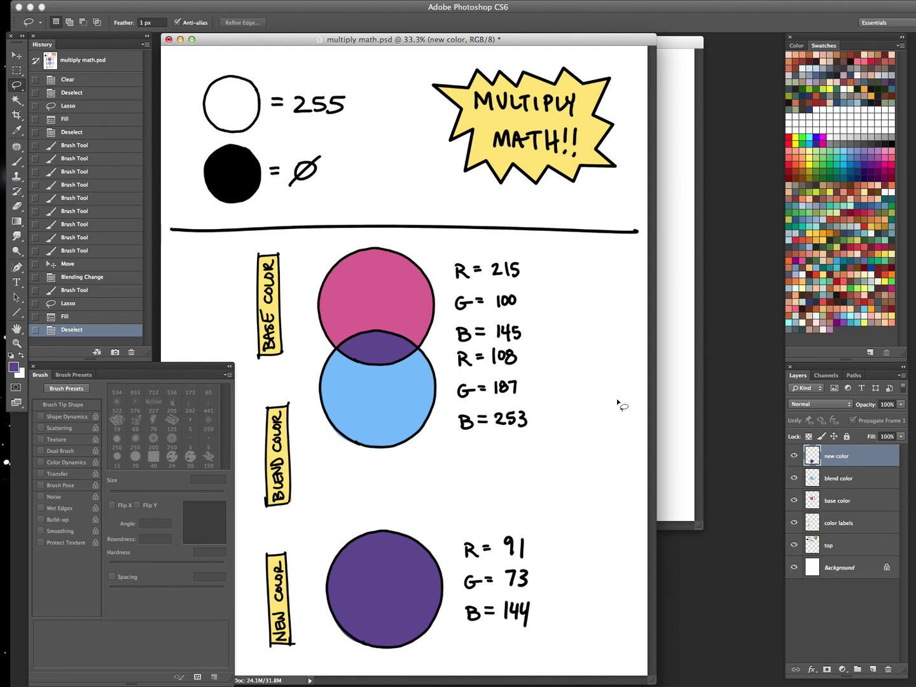
# Bring layers palette.psd into view and place multiply math.psd over it at 16.7% zoom
pyautogui.moveTo(572, 39); pyautogui.dragTo(554, 405)
pyautogui.click(387, 273)
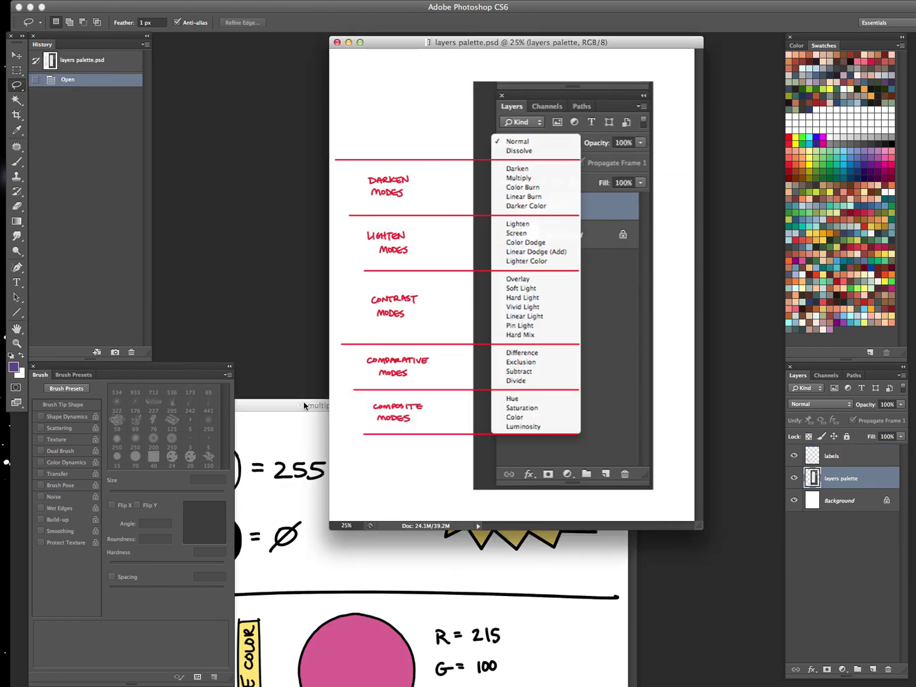
pyautogui.moveTo(291, 401); pyautogui.dragTo(364, 81)
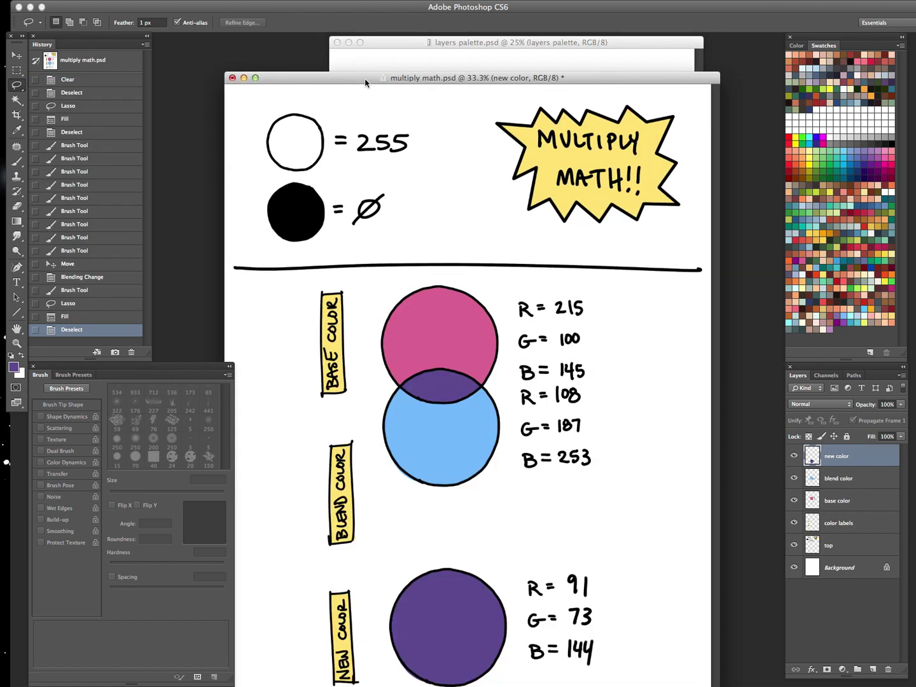
pyautogui.press('super+minus')
pyautogui.press('super+minus')
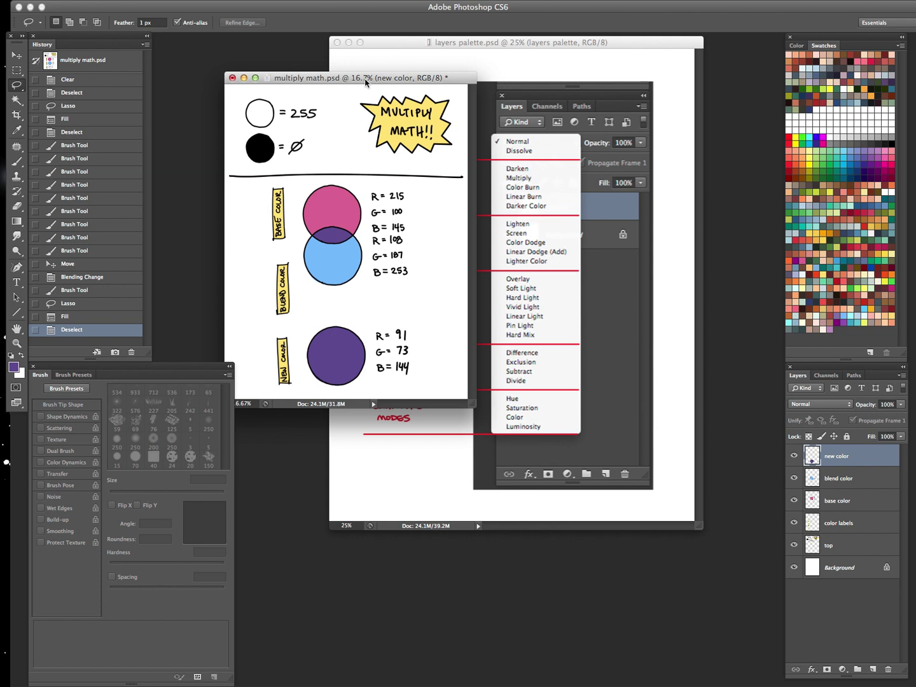
pyautogui.moveTo(458, 79); pyautogui.dragTo(472, 167)
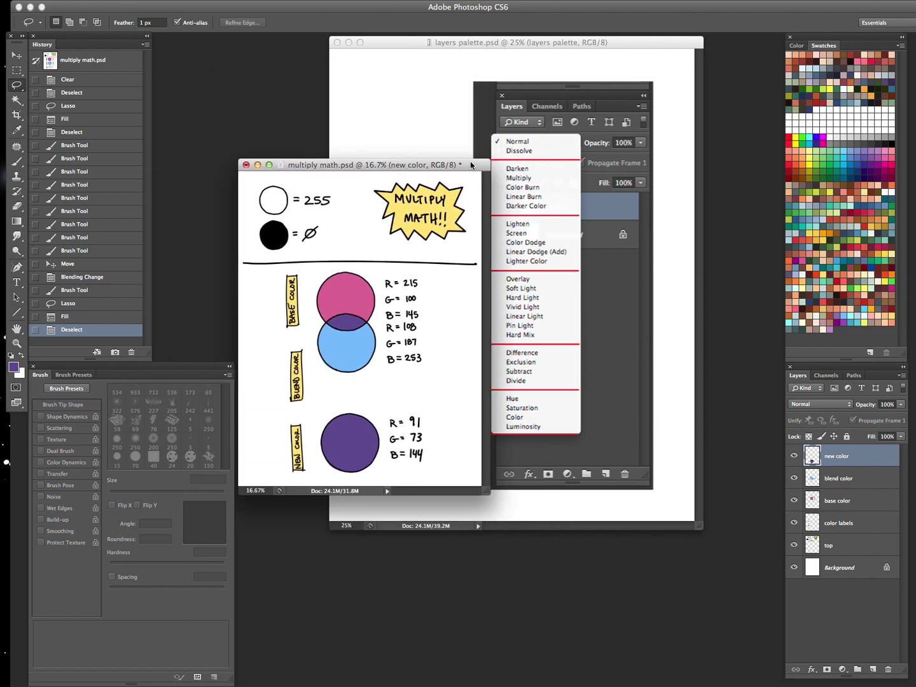
# Save and close multiply math.psd, leaving layers palette.psd as the active document
pyautogui.press('super+s')
pyautogui.press('super+w')
pyautogui.click(624, 43)
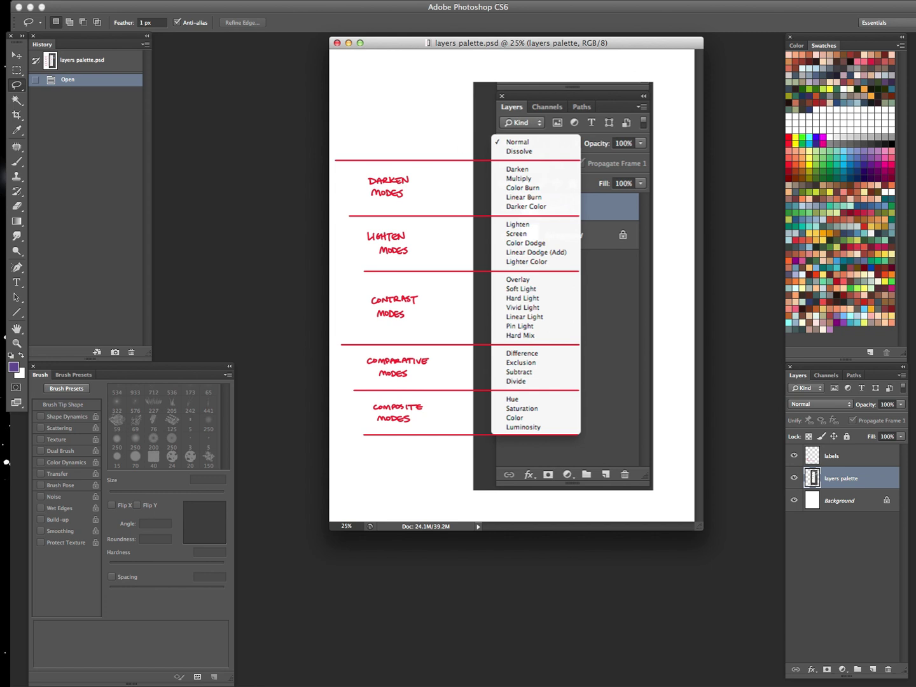
# Bring up colors.psd over the palette reference and set its green layer's blend mode to Darken
pyautogui.press('Tab')
pyautogui.press('Tab')
pyautogui.moveTo(541, 121); pyautogui.dragTo(697, 381)
pyautogui.click(846, 457)
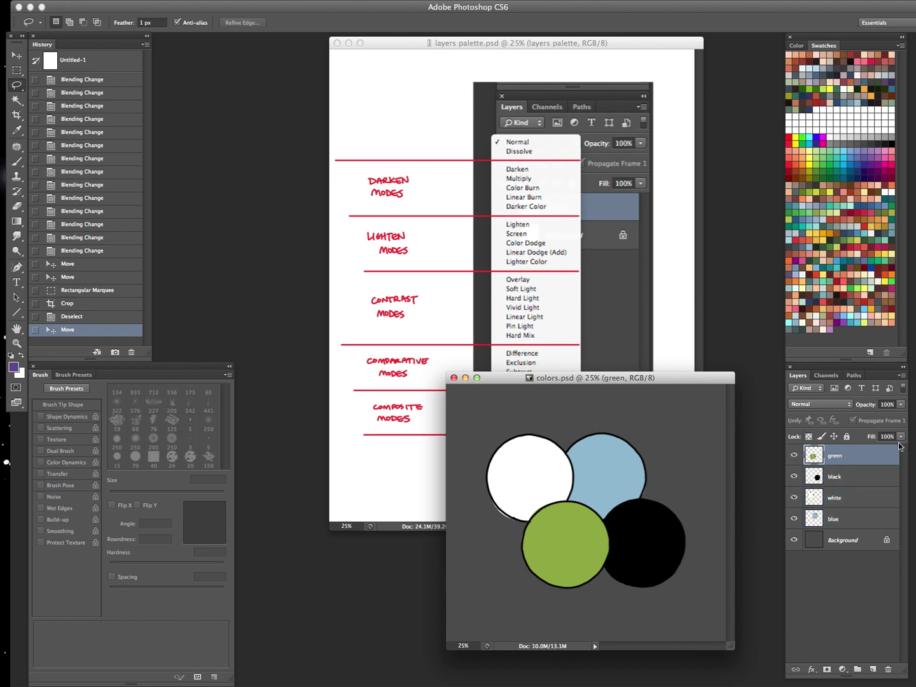
pyautogui.click(838, 405)
pyautogui.click(806, 425)
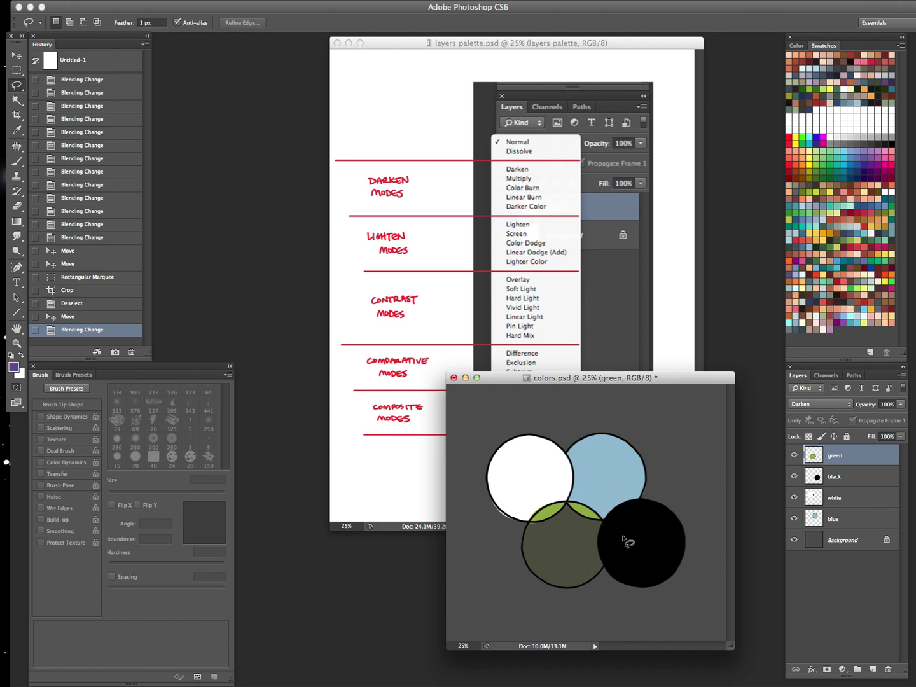
# Reposition and enlarge the colors.psd window to show the whole canvas, keeping the green layer on Darken
pyautogui.moveTo(669, 382); pyautogui.dragTo(544, 274)
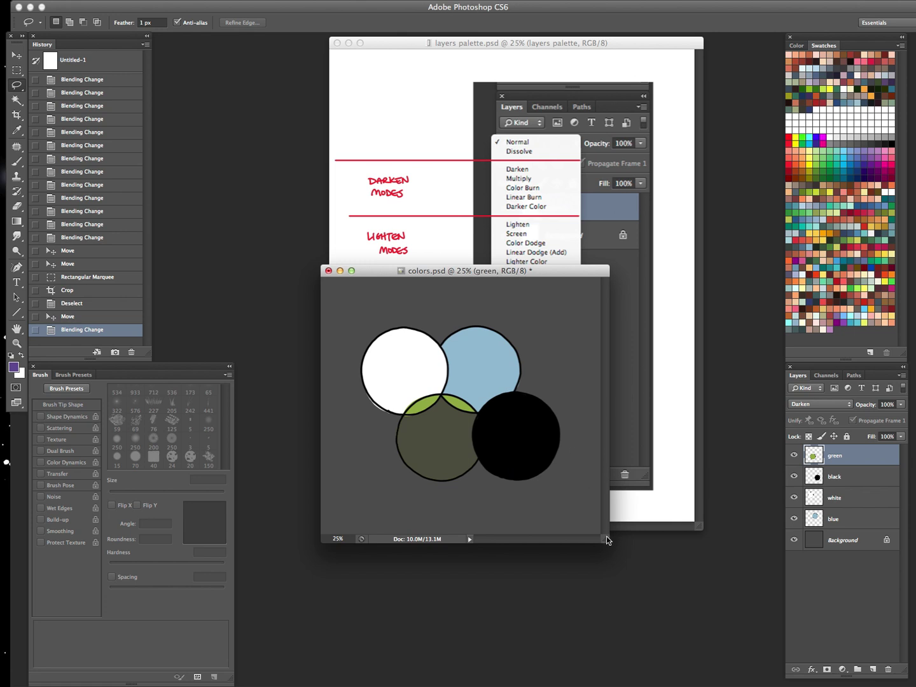
pyautogui.moveTo(609, 541); pyautogui.dragTo(682, 683)
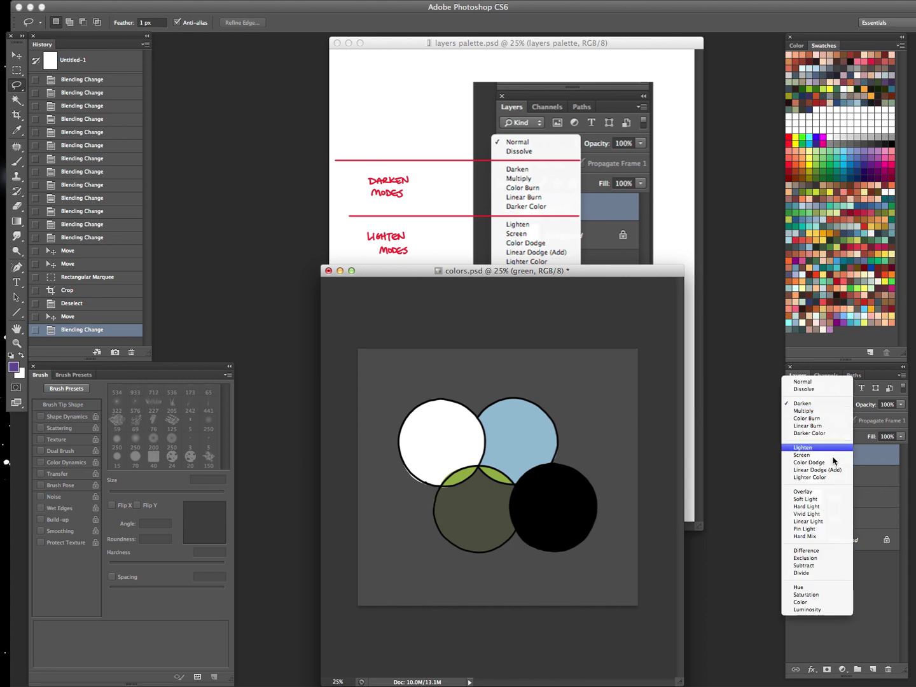
pyautogui.click(827, 404)
pyautogui.click(817, 403)
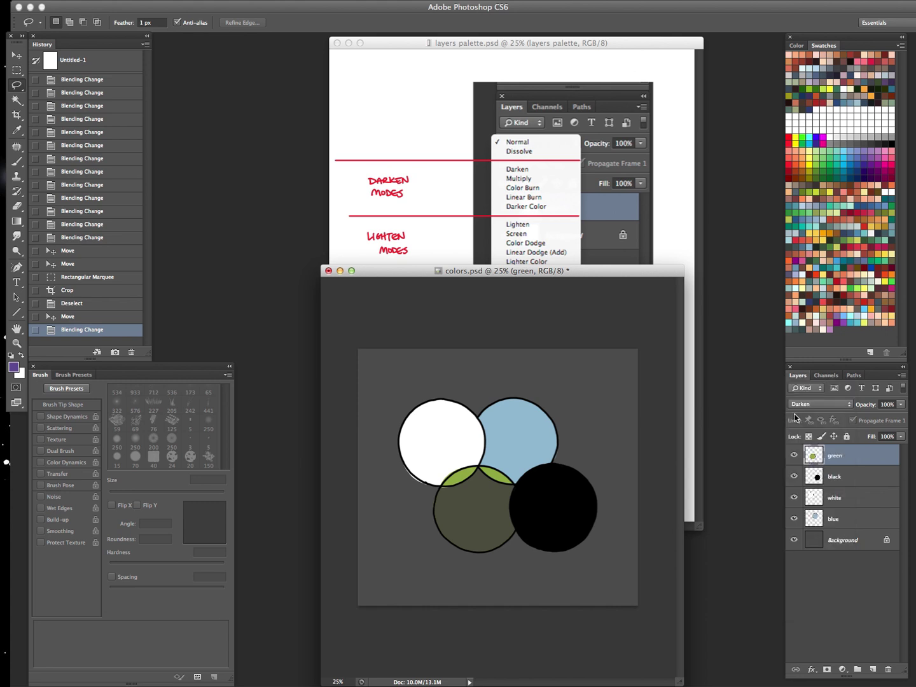
# Cycle the green layer back and forth through blend modes such as Multiply, Dissolve and Luminosity, ending on Linear Burn
pyautogui.hotkey('shift', '+')
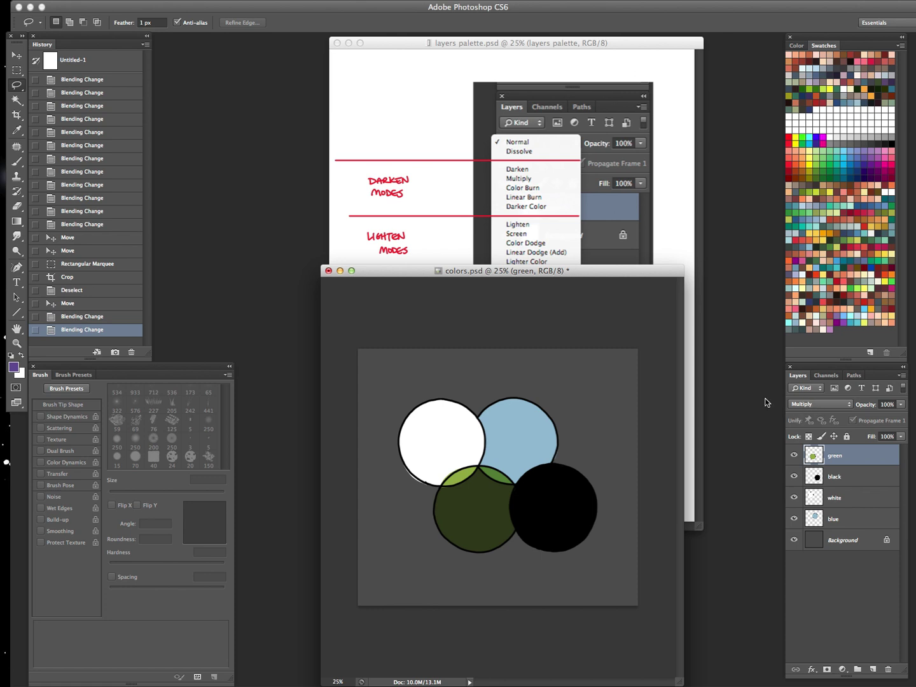
pyautogui.hotkey('shift', '+')
pyautogui.hotkey('shift', '-')
pyautogui.hotkey('shift', '-')
pyautogui.hotkey('shift', '-')
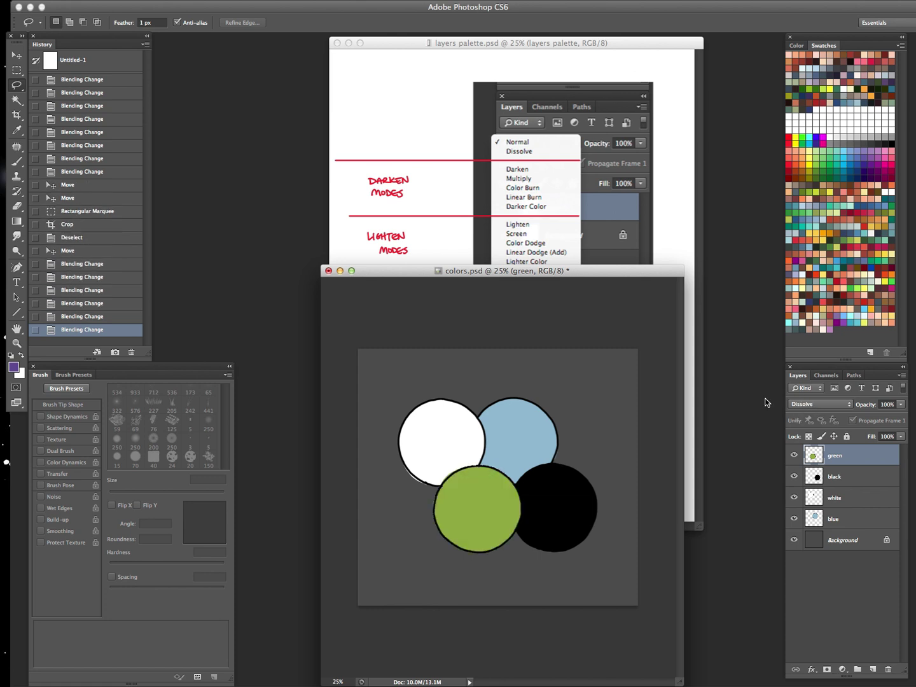
pyautogui.hotkey('shift', '-')
pyautogui.hotkey('shift', '-')
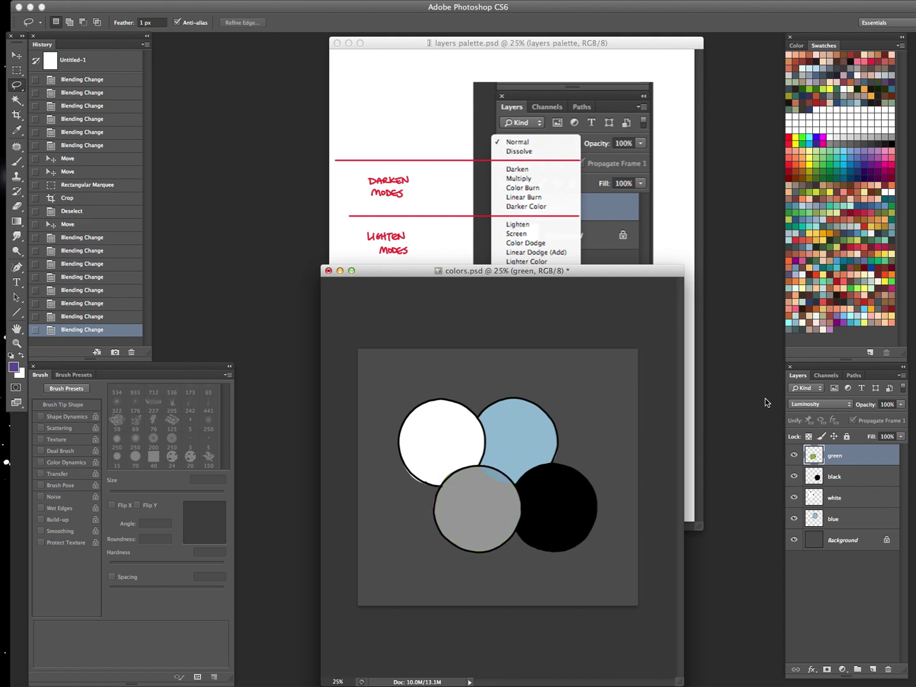
pyautogui.hotkey('shift', '+')
pyautogui.hotkey('shift', '+')
pyautogui.hotkey('shift', '+')
pyautogui.hotkey('shift', '+')
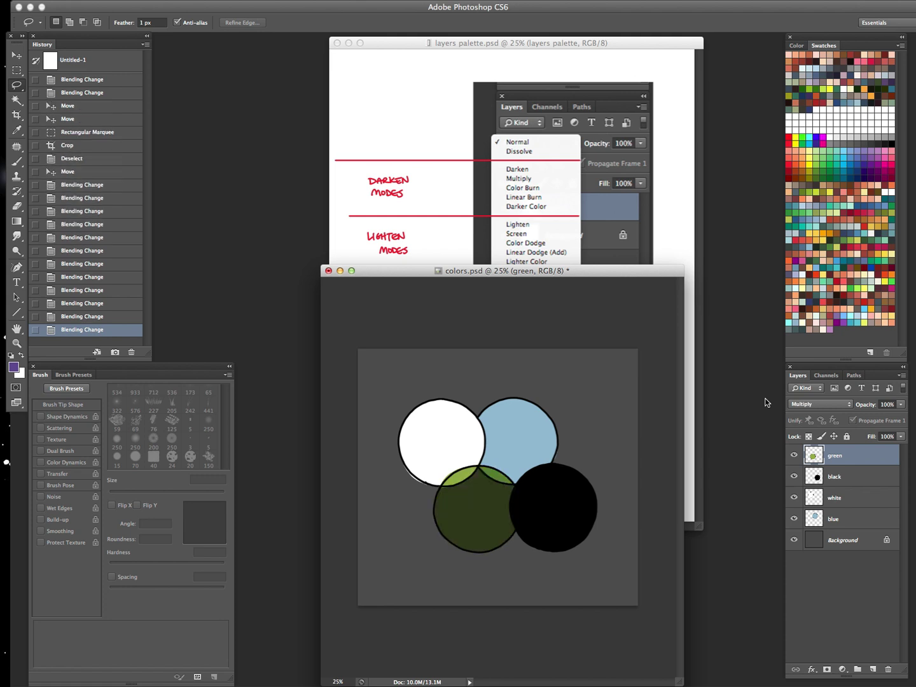
pyautogui.hotkey('shift', '-')
pyautogui.hotkey('shift', '-')
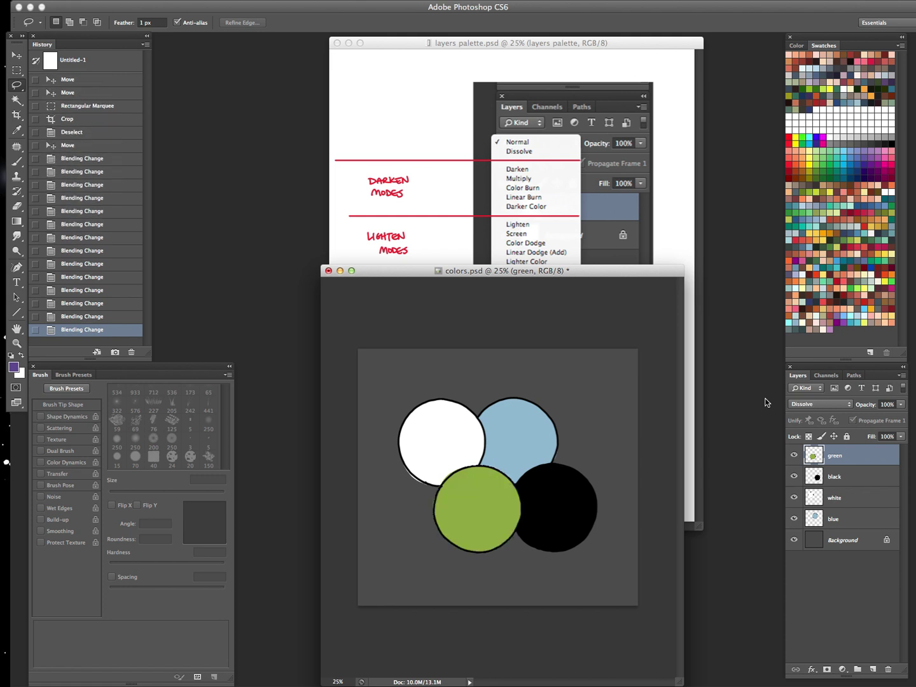
pyautogui.hotkey('shift', '+')
pyautogui.hotkey('shift', '+')
pyautogui.hotkey('shift', '+')
pyautogui.hotkey('shift', '+')
pyautogui.hotkey('shift', '+')
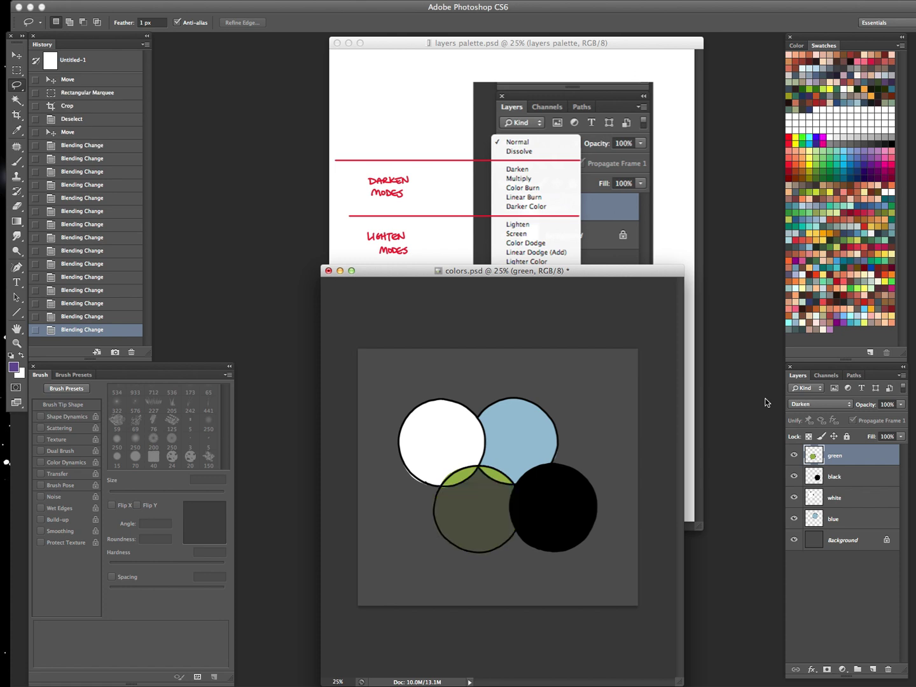
pyautogui.hotkey('shift', '-')
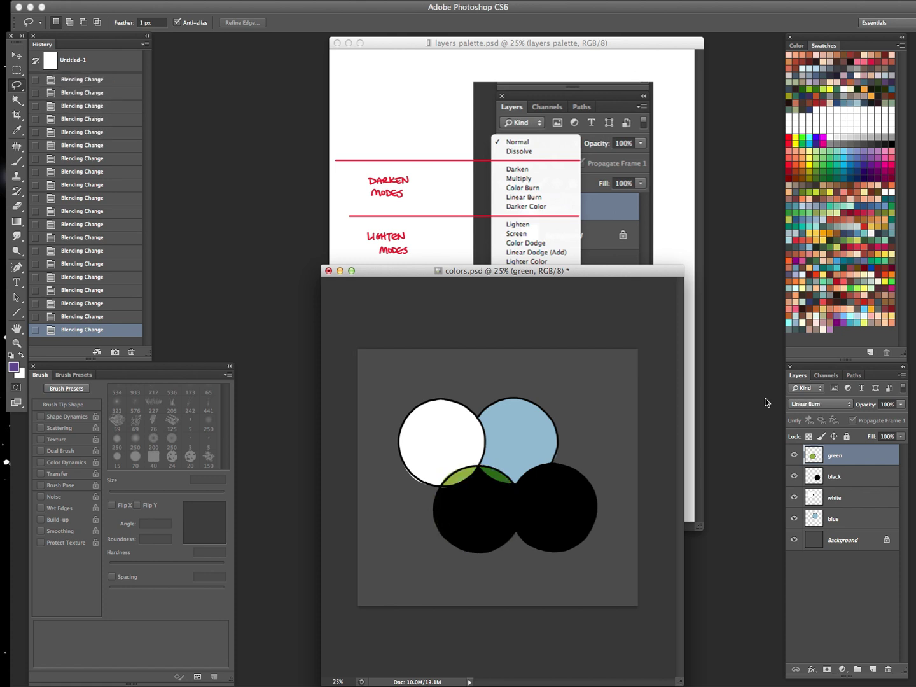
# Cycle the green layer's blend mode through Darken and Multiply, ending on Color Burn
pyautogui.click(840, 404)
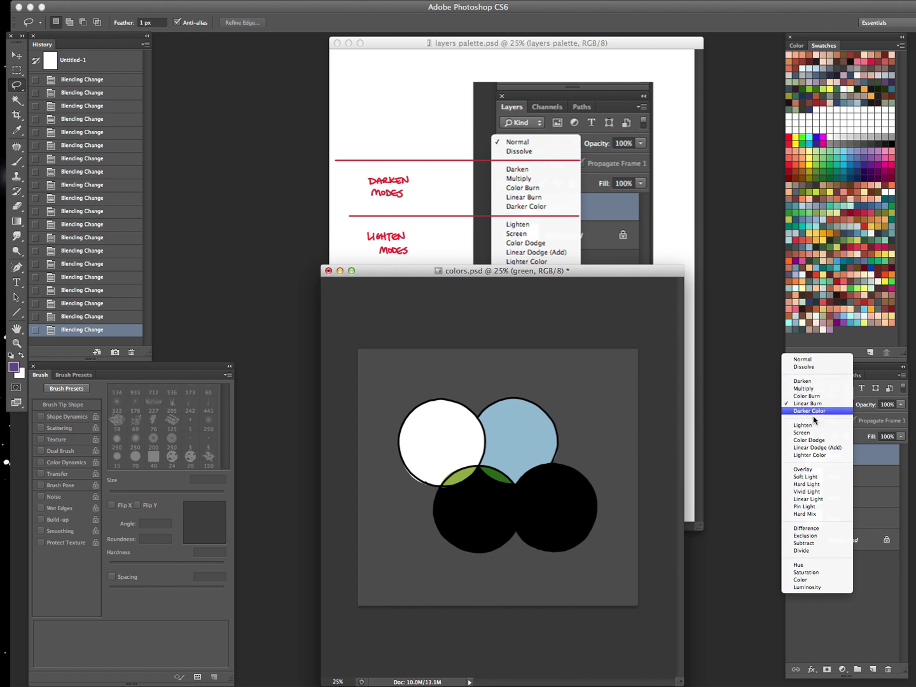
pyautogui.click(811, 381)
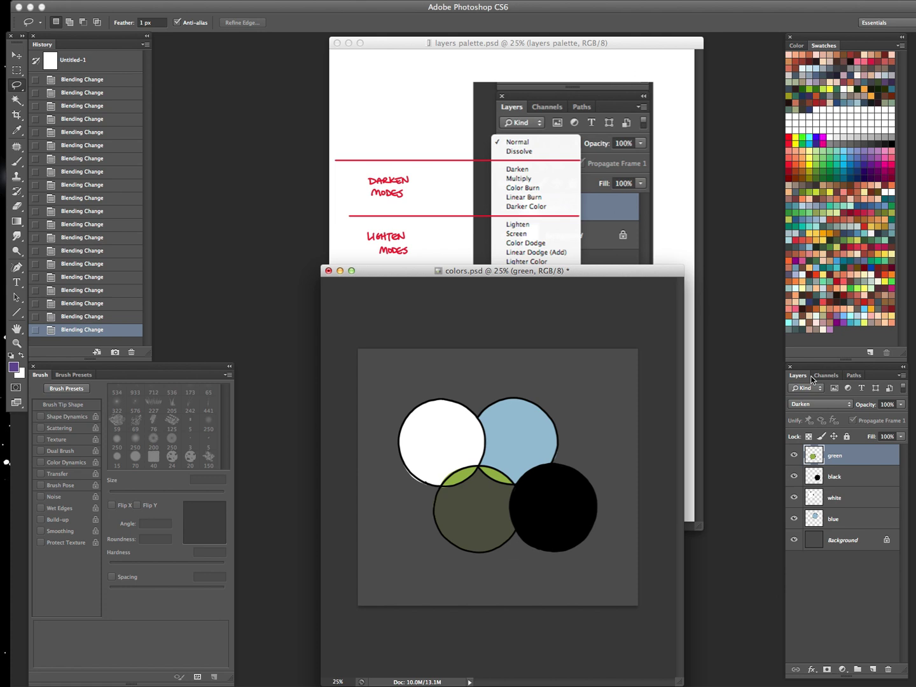
pyautogui.click(843, 406)
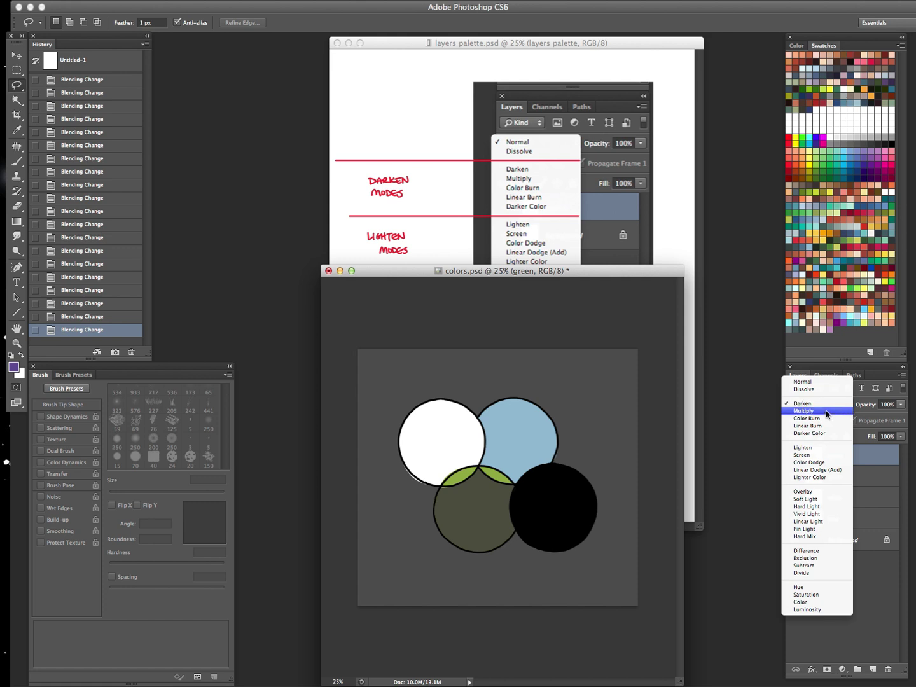
pyautogui.click(825, 410)
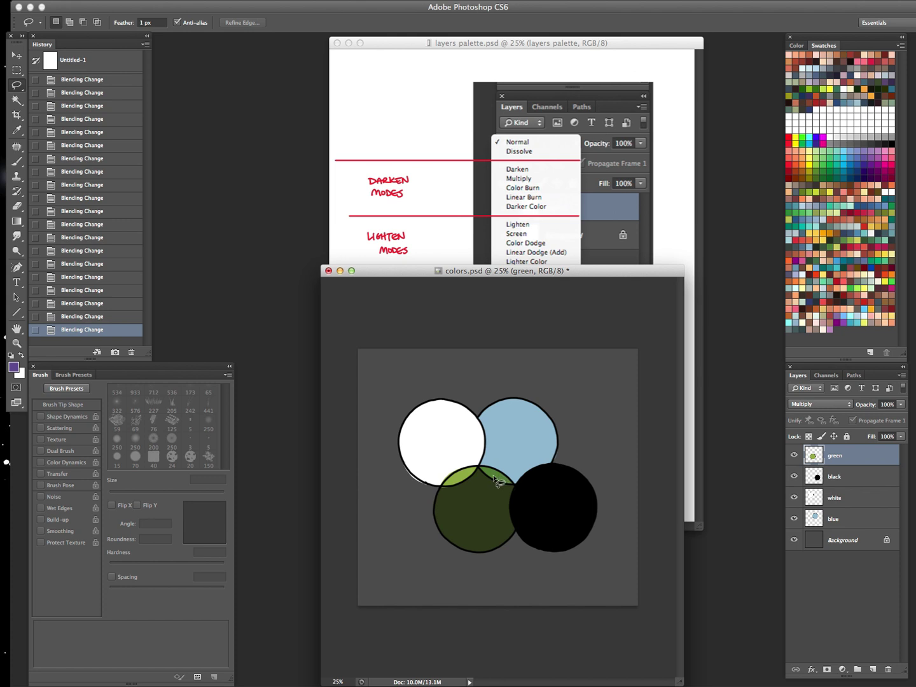
pyautogui.click(847, 404)
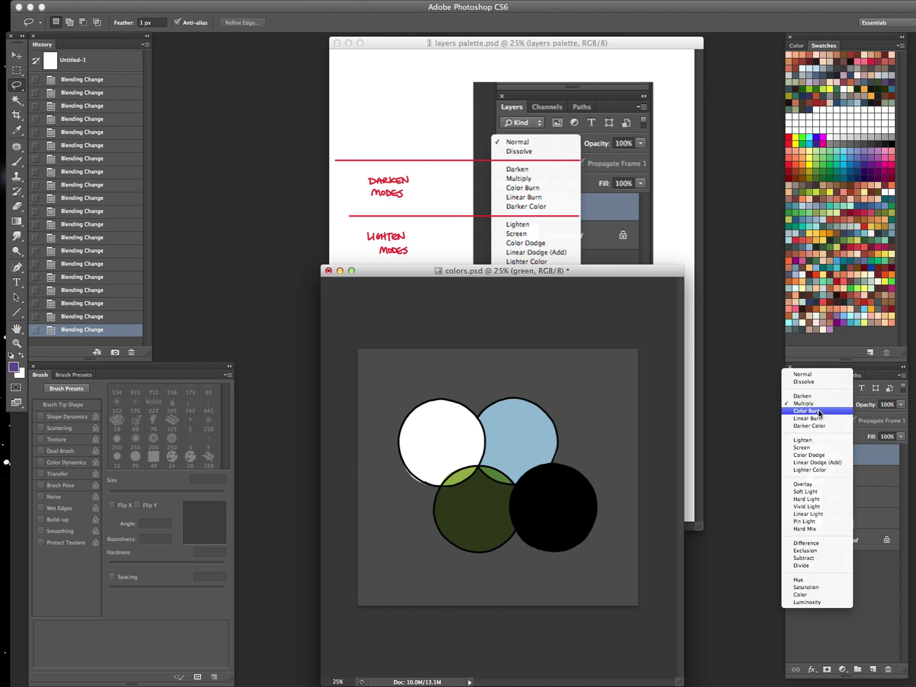
pyautogui.click(816, 408)
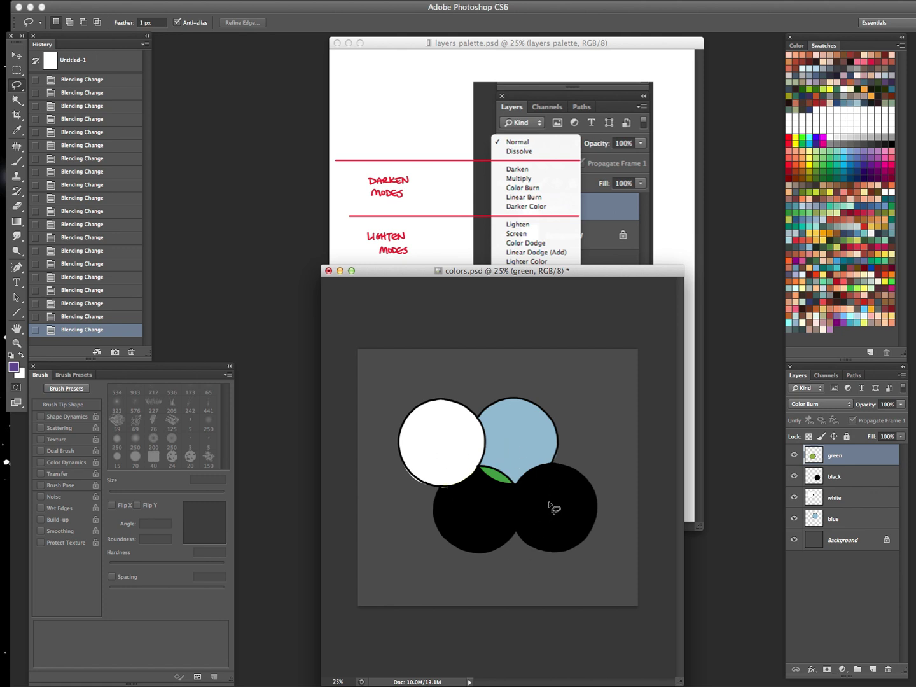
# Compare the green layer in Normal mode with Color Burn, ending on Color Burn
pyautogui.click(843, 401)
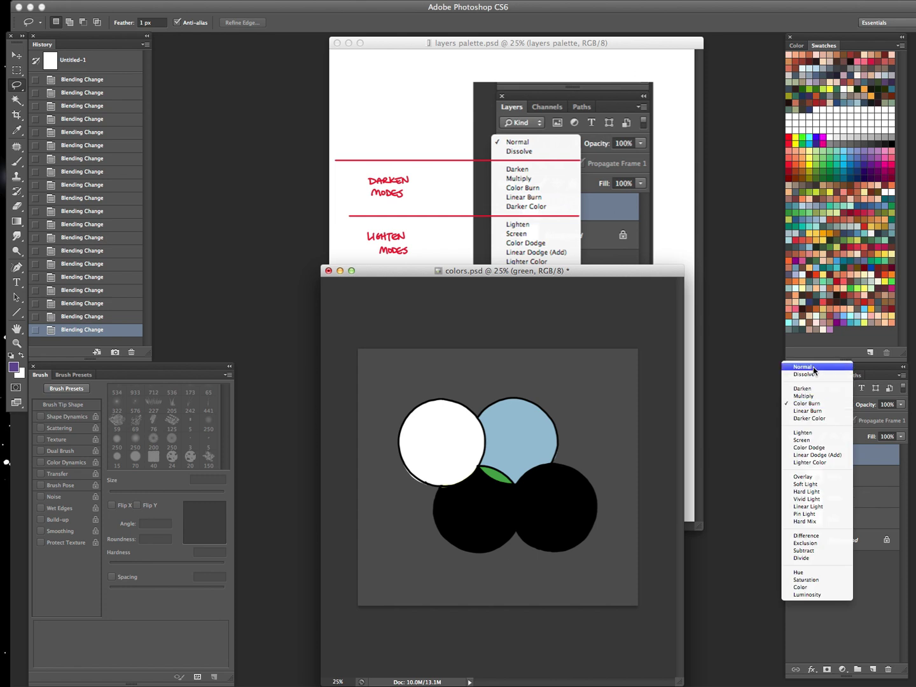
pyautogui.click(814, 368)
pyautogui.click(847, 405)
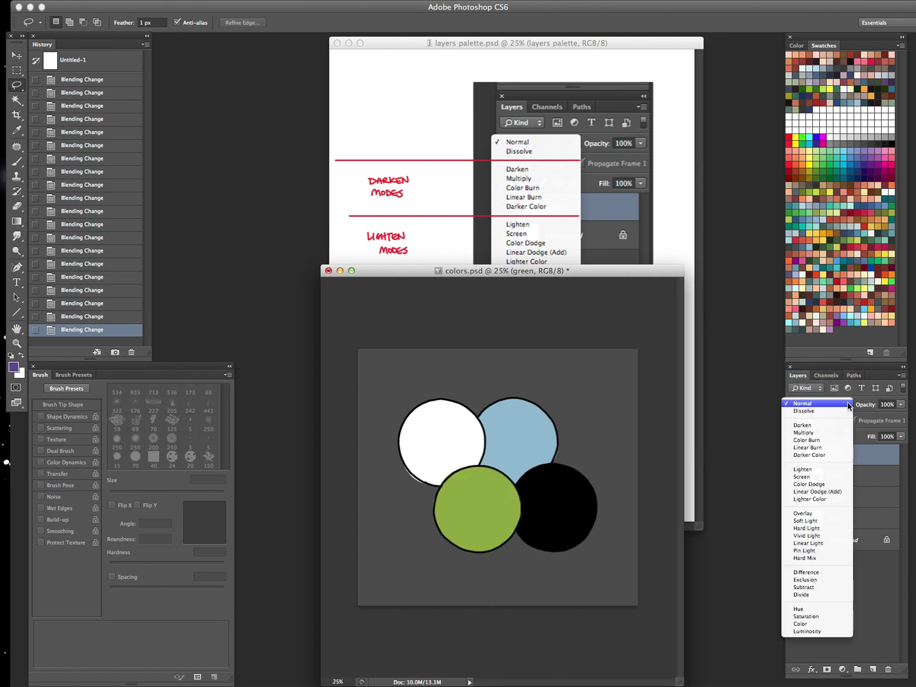
pyautogui.click(819, 439)
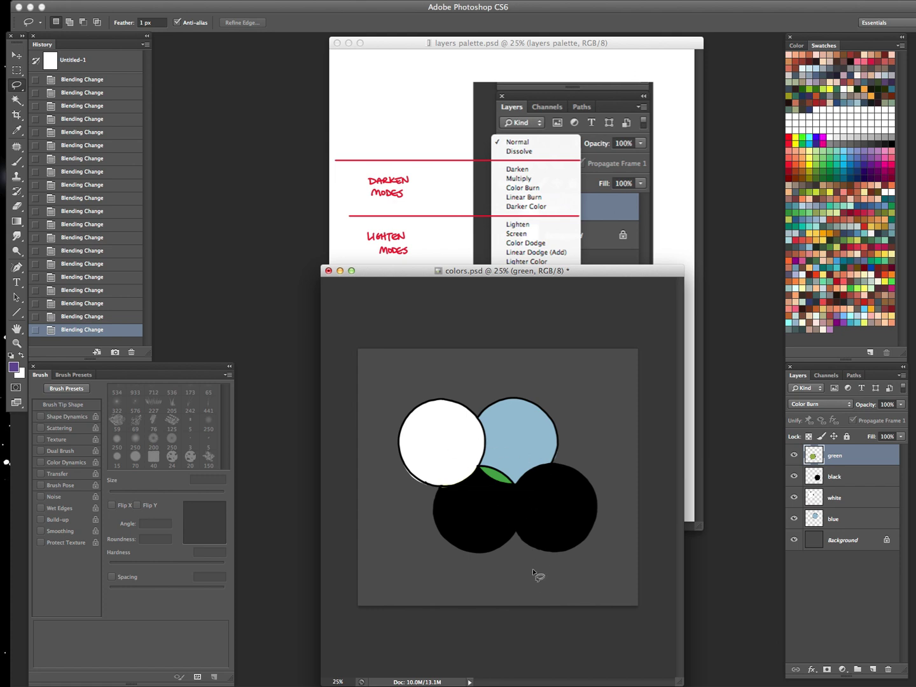
# Alternate the green layer repeatedly between Linear Burn and Color Burn to compare the overlaps, ending on Color Burn
pyautogui.click(844, 403)
pyautogui.click(821, 415)
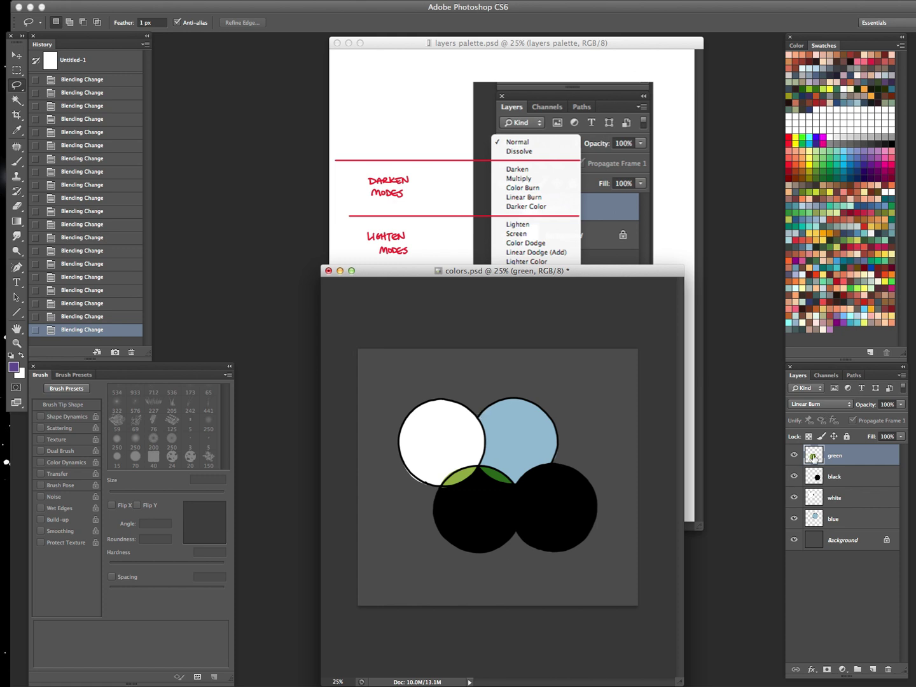
pyautogui.click(846, 406)
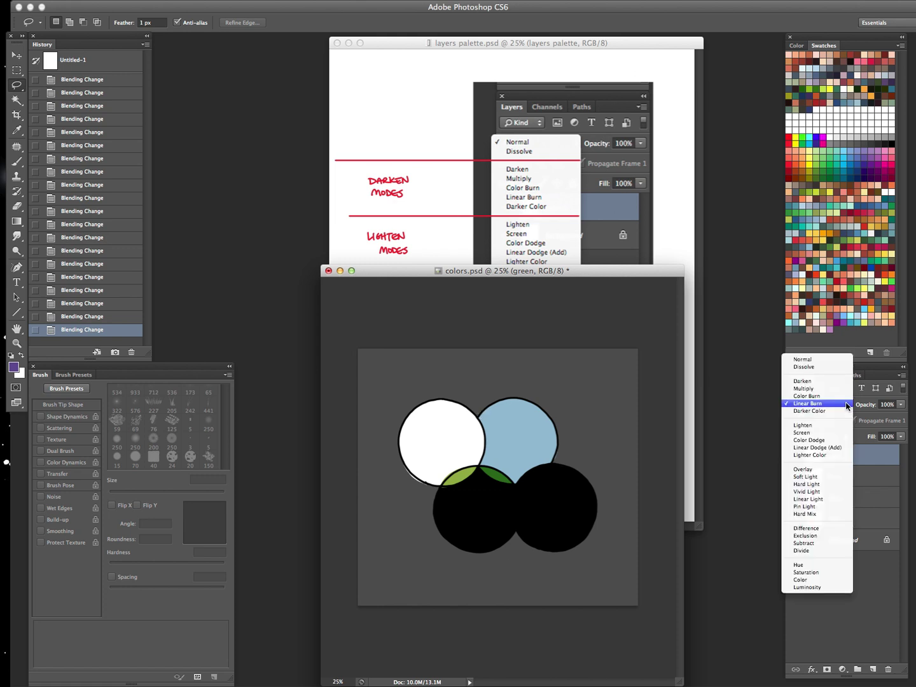
pyautogui.click(837, 395)
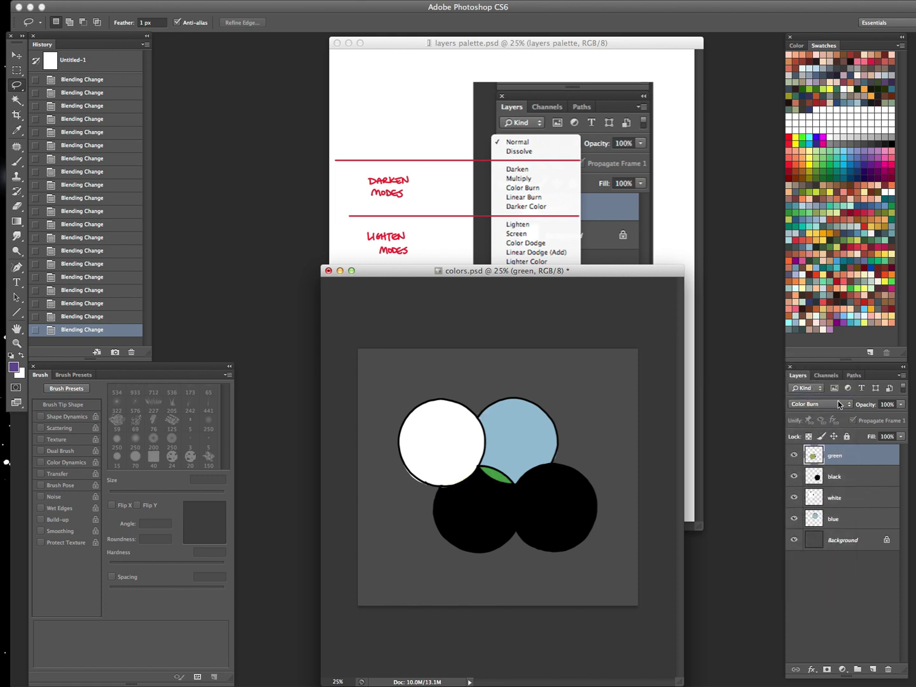
pyautogui.click(838, 404)
pyautogui.click(837, 412)
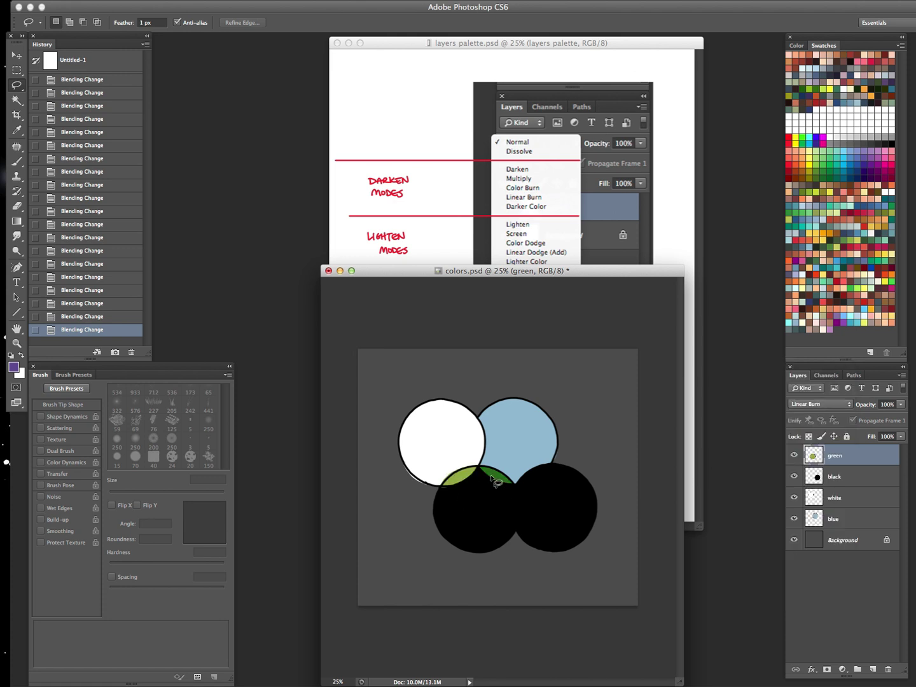
pyautogui.click(851, 406)
pyautogui.click(837, 396)
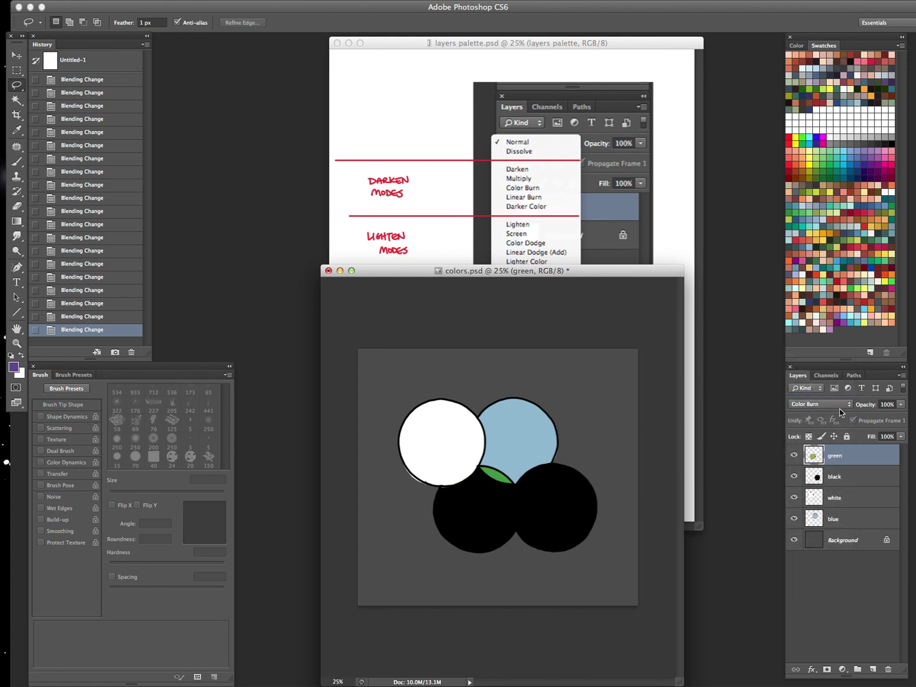
pyautogui.click(838, 408)
pyautogui.click(838, 412)
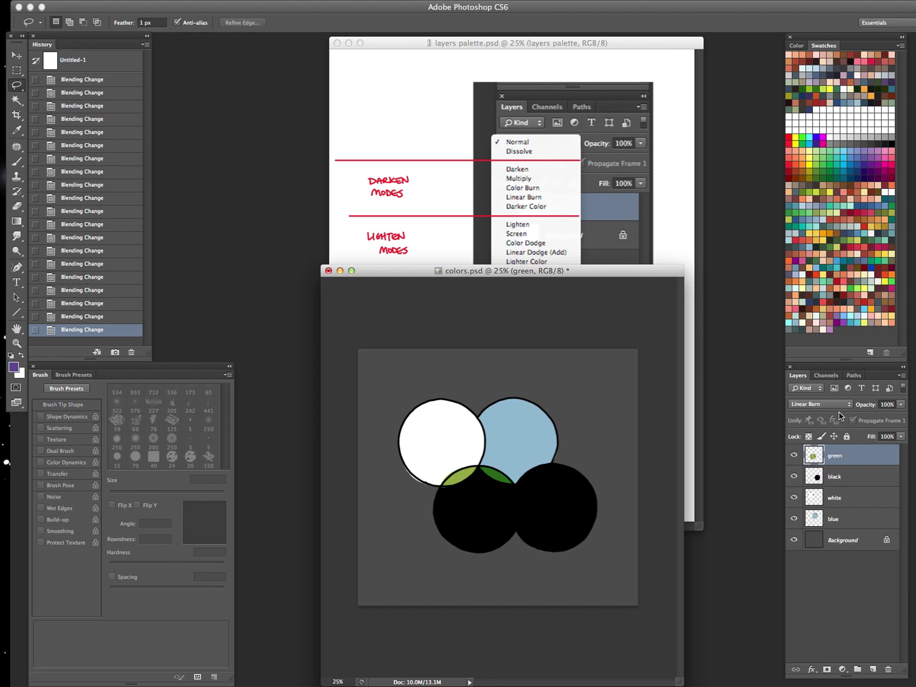
pyautogui.click(839, 412)
pyautogui.click(838, 404)
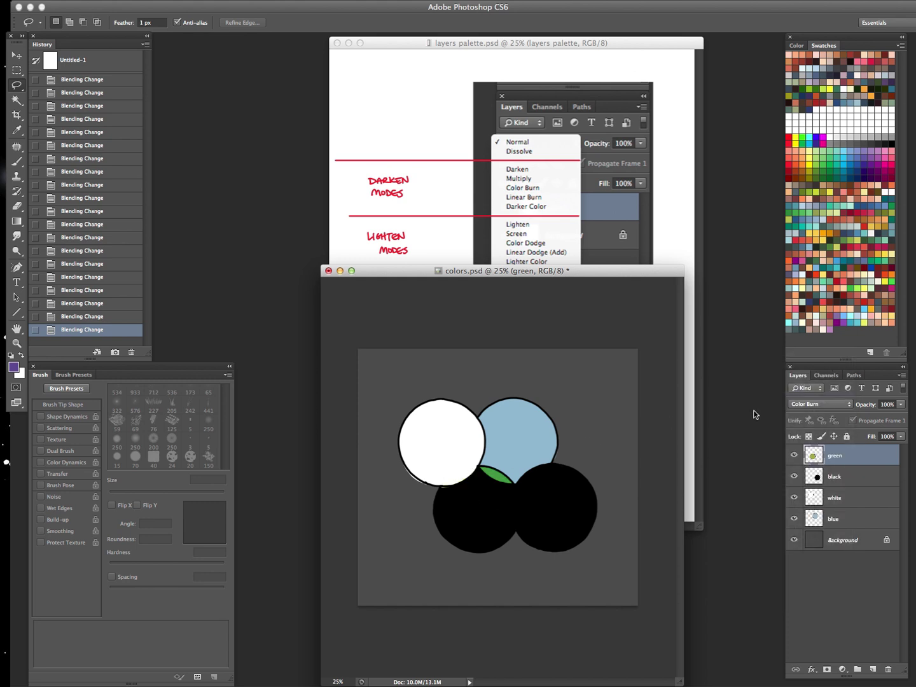
# Set the green layer to Darker Color and compare it with Normal, ending on Darker Color
pyautogui.click(828, 403)
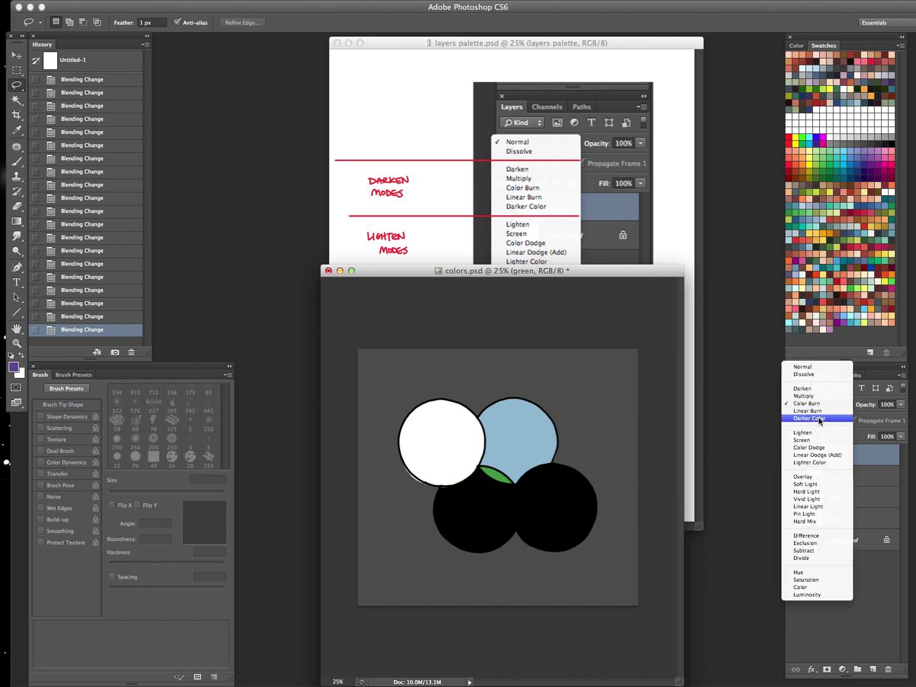
pyautogui.click(821, 419)
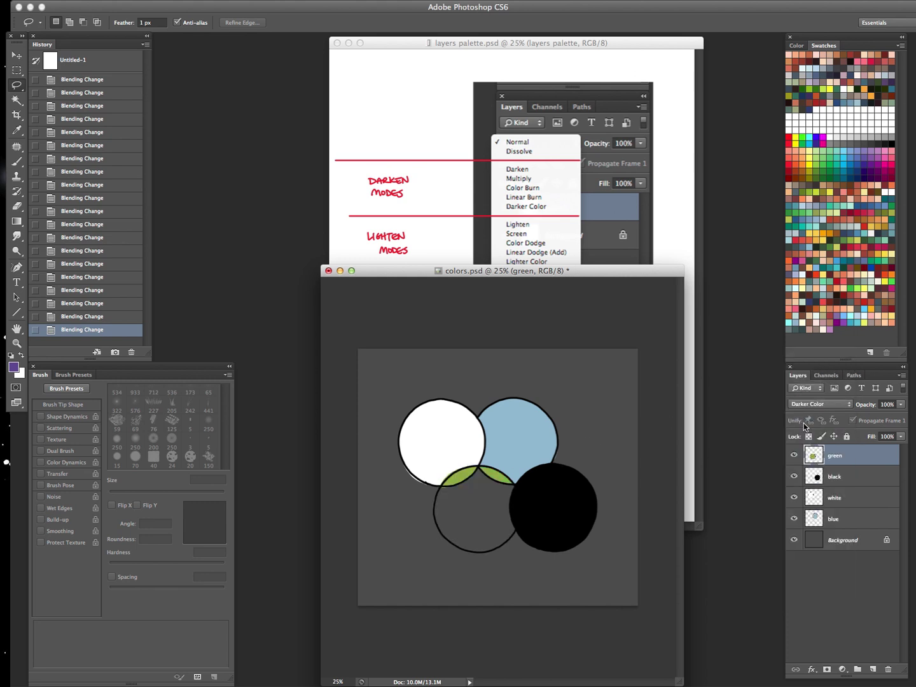
pyautogui.click(844, 409)
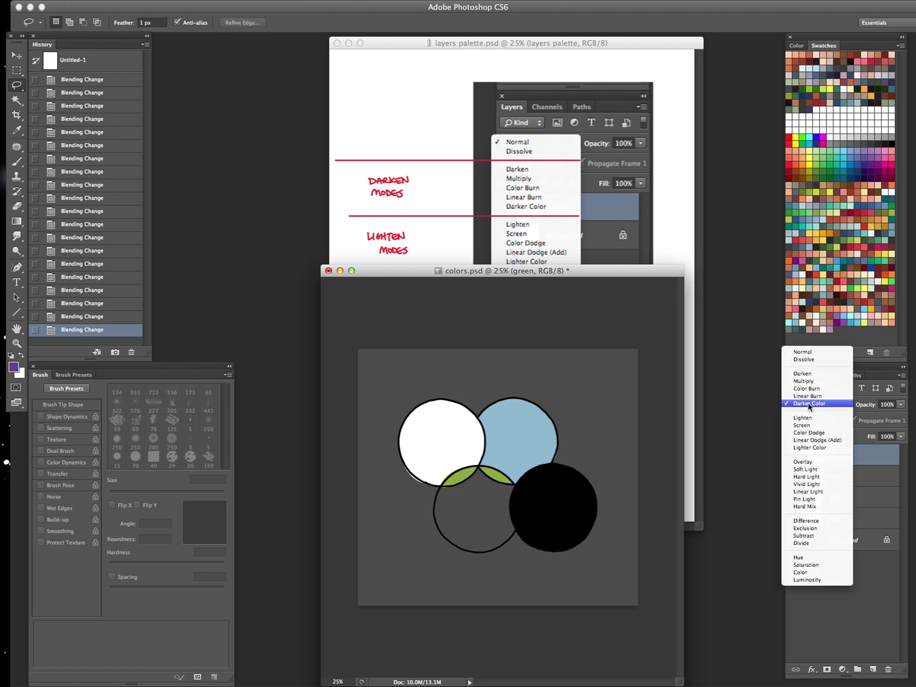
pyautogui.click(811, 353)
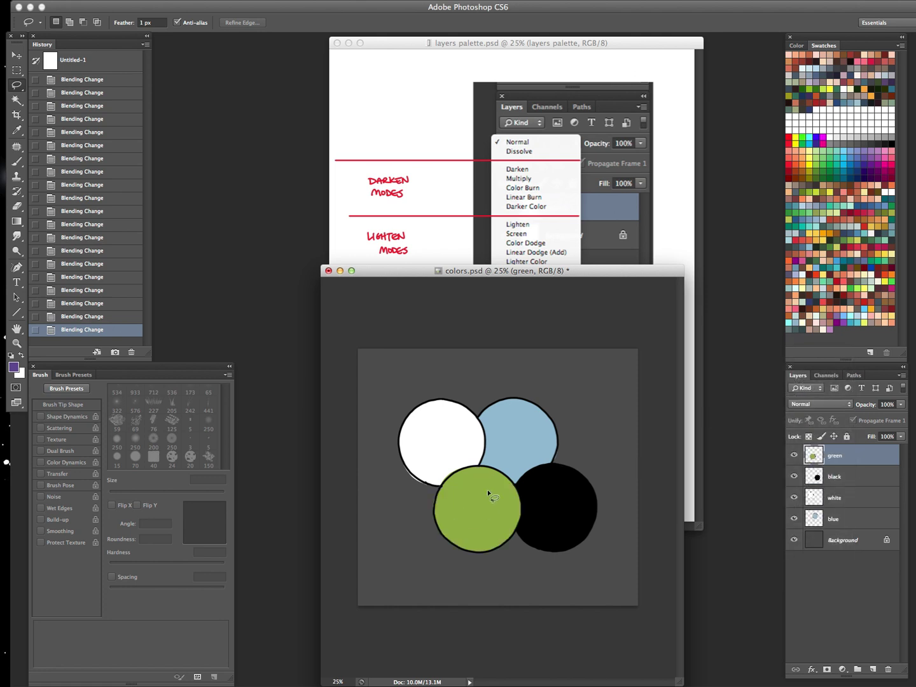
pyautogui.click(844, 405)
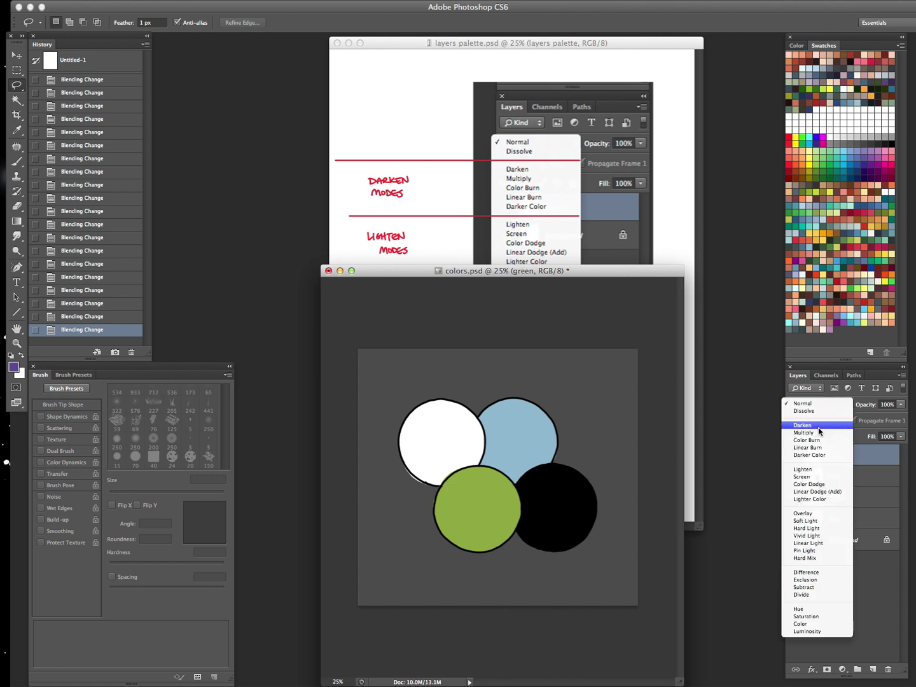
pyautogui.click(810, 459)
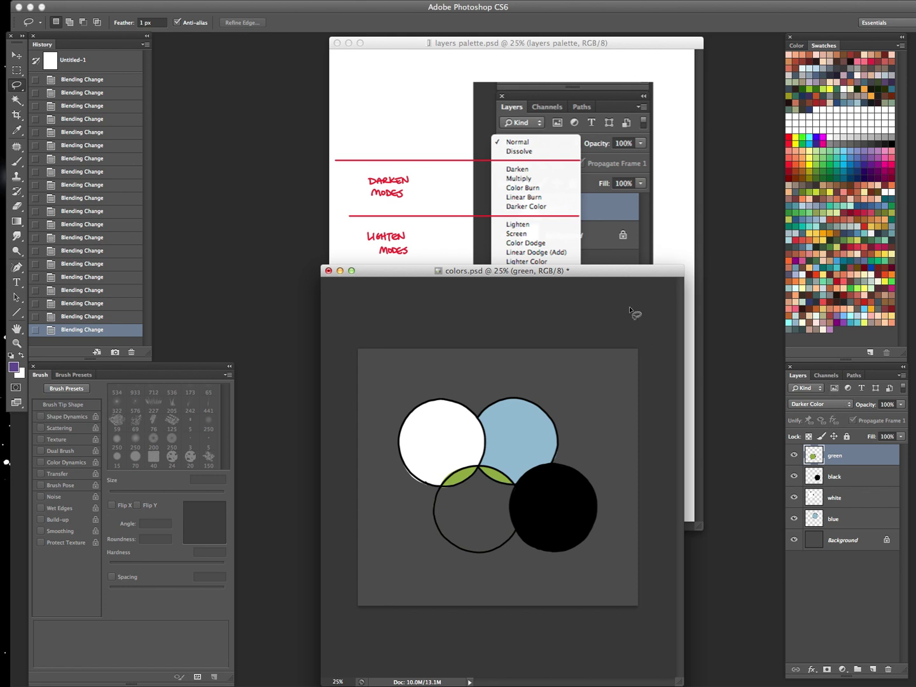
# Activate layers palette.psd, choose light cyan as the foreground color, and add a new layer above the layers palette layer
pyautogui.click(636, 75)
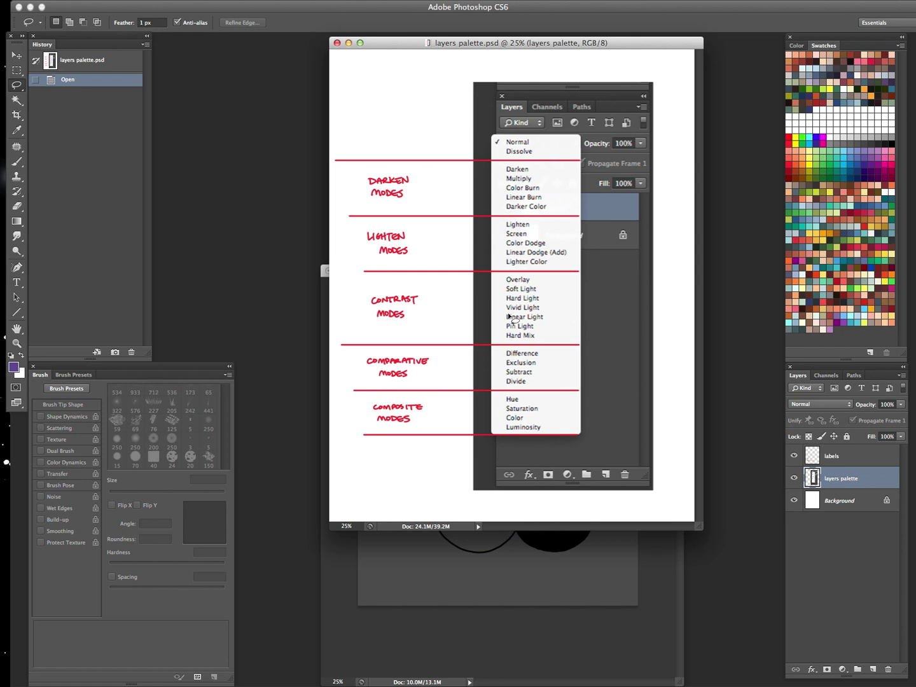
pyautogui.click(840, 322)
pyautogui.hotkey('ctrl', 'shift', 'n')
pyautogui.press('Return')
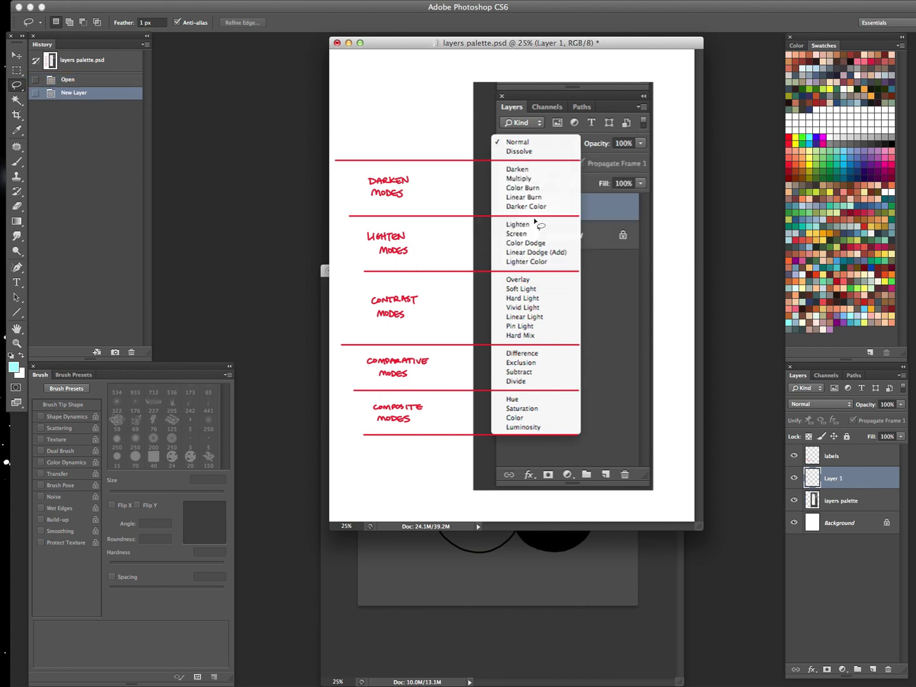
# Select rectangles over Multiply, Overlay, and Lighten with Screen in the pictured mode list, and fill them with light cyan
pyautogui.press('m')
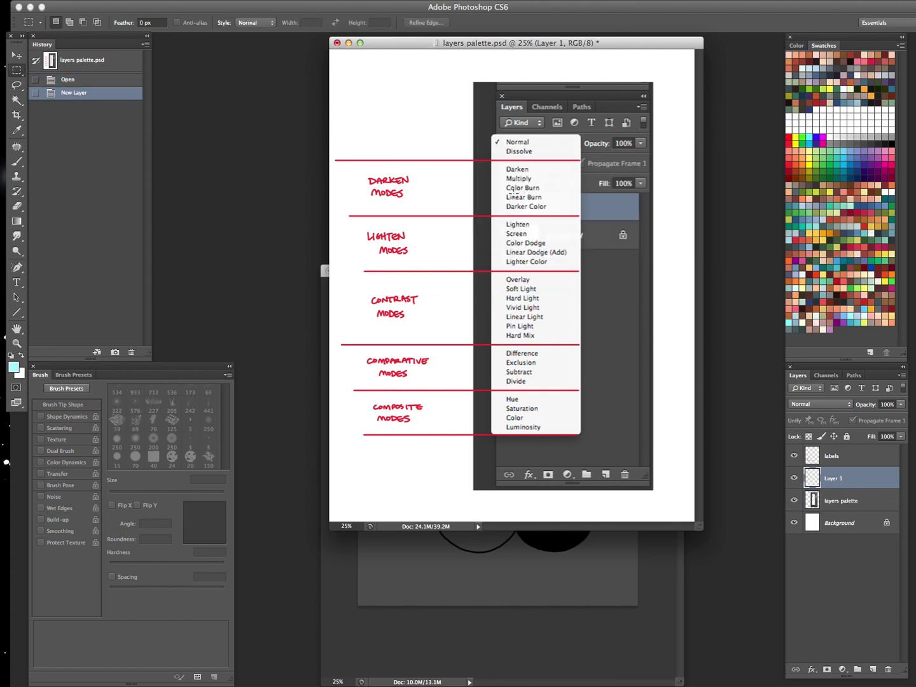
pyautogui.moveTo(500, 173)
pyautogui.mouseDown()
pyautogui.moveTo(553, 178)
pyautogui.moveTo(538, 183)
pyautogui.mouseUp()
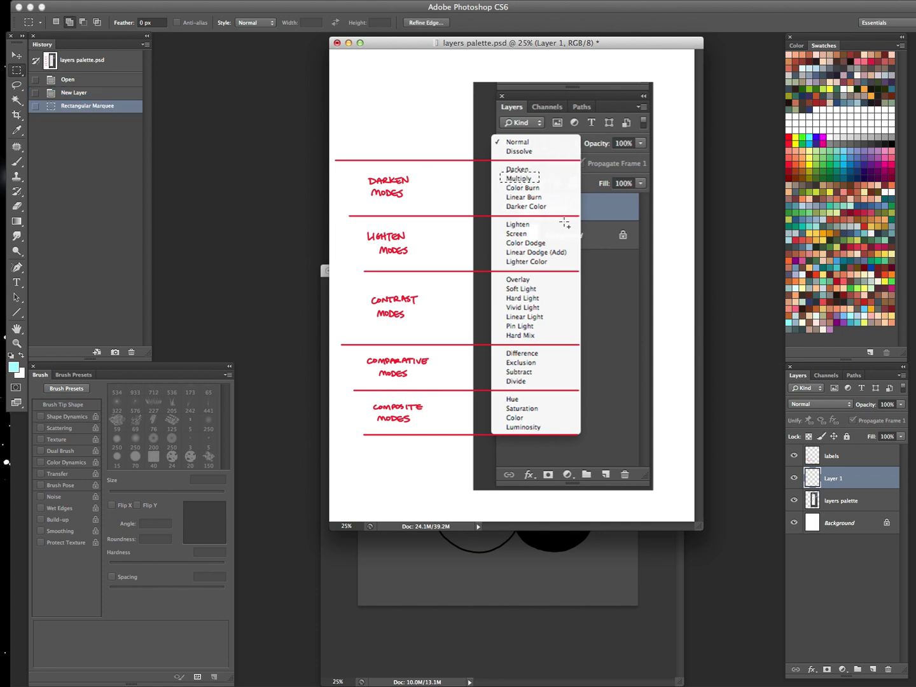
pyautogui.moveTo(494, 274); pyautogui.dragTo(541, 283)
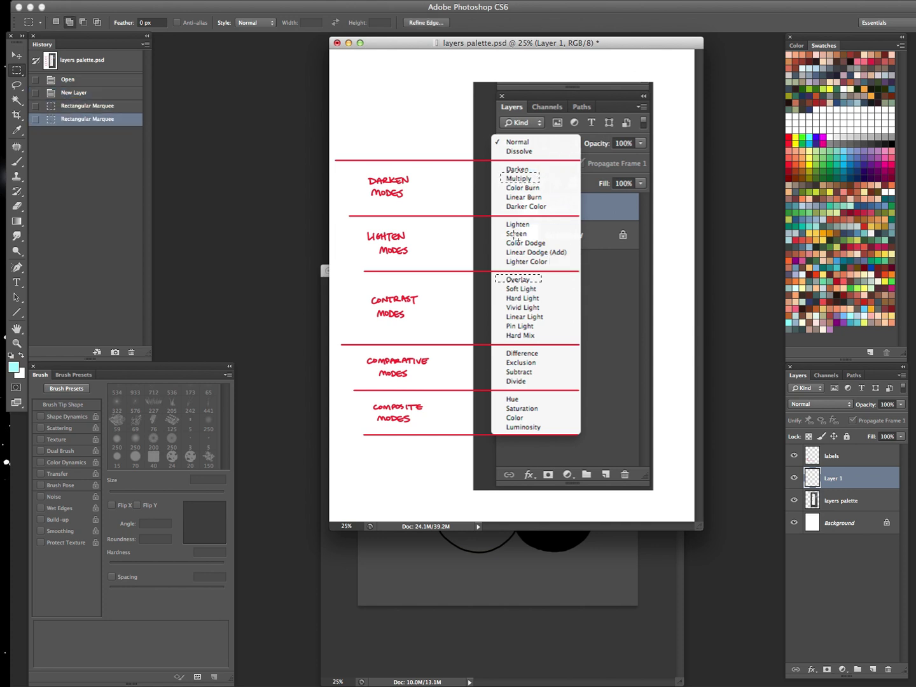
pyautogui.moveTo(506, 222); pyautogui.dragTo(544, 238)
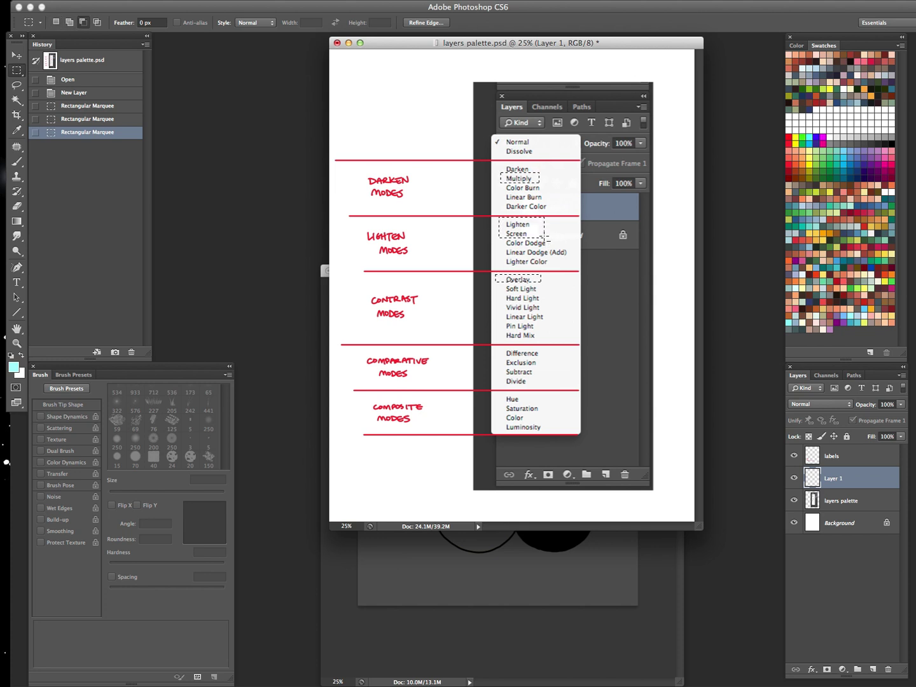
pyautogui.hotkey('alt', 'BackSpace')
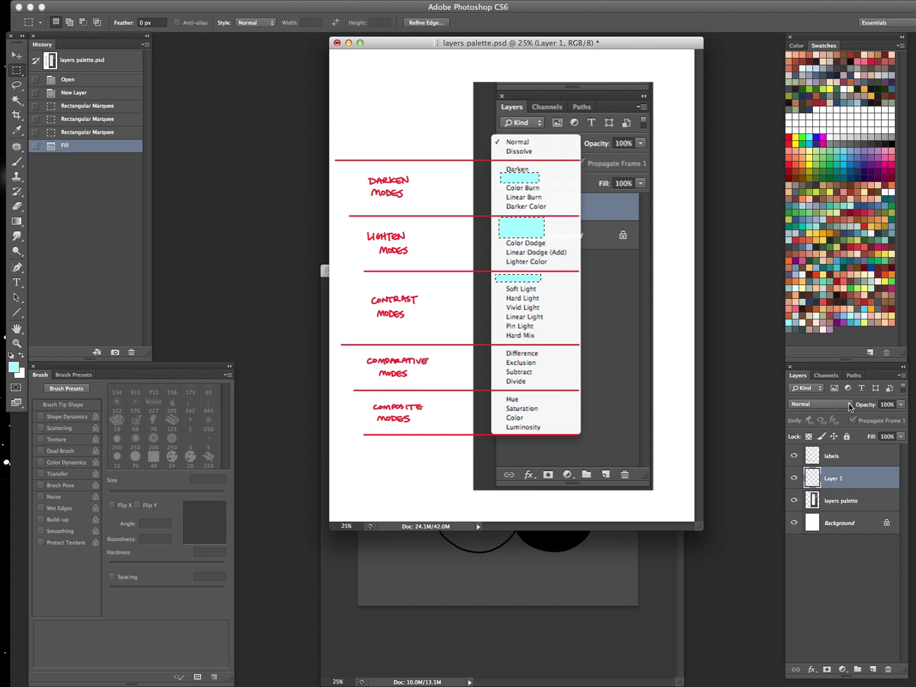
# Set the cyan highlight layer to Multiply and clear the selection, toggling the layer's visibility off and on to check it
pyautogui.click(816, 403)
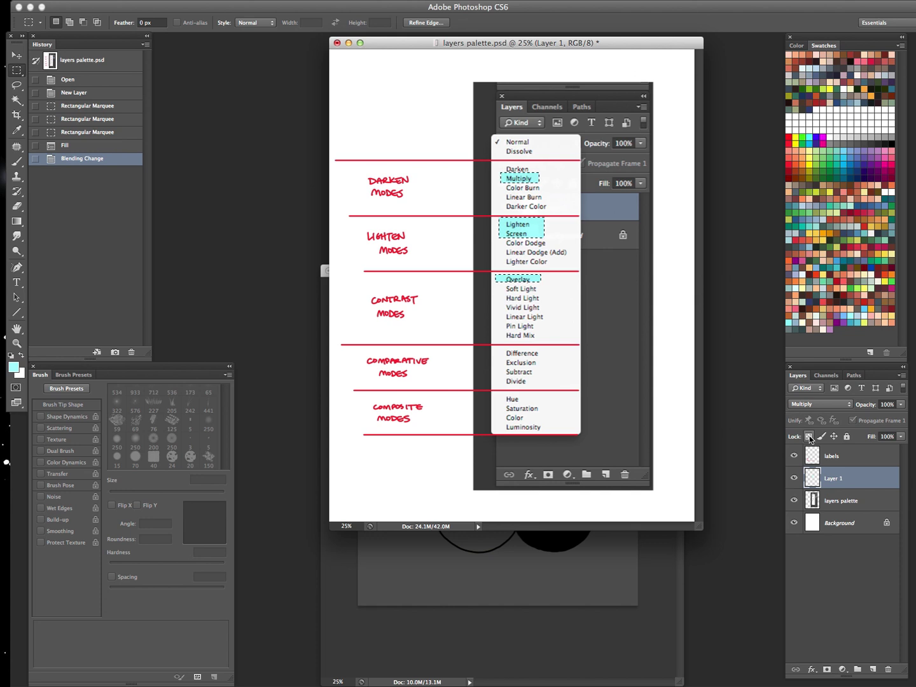
pyautogui.press('super+d')
pyautogui.click(793, 478)
pyautogui.click(793, 478)
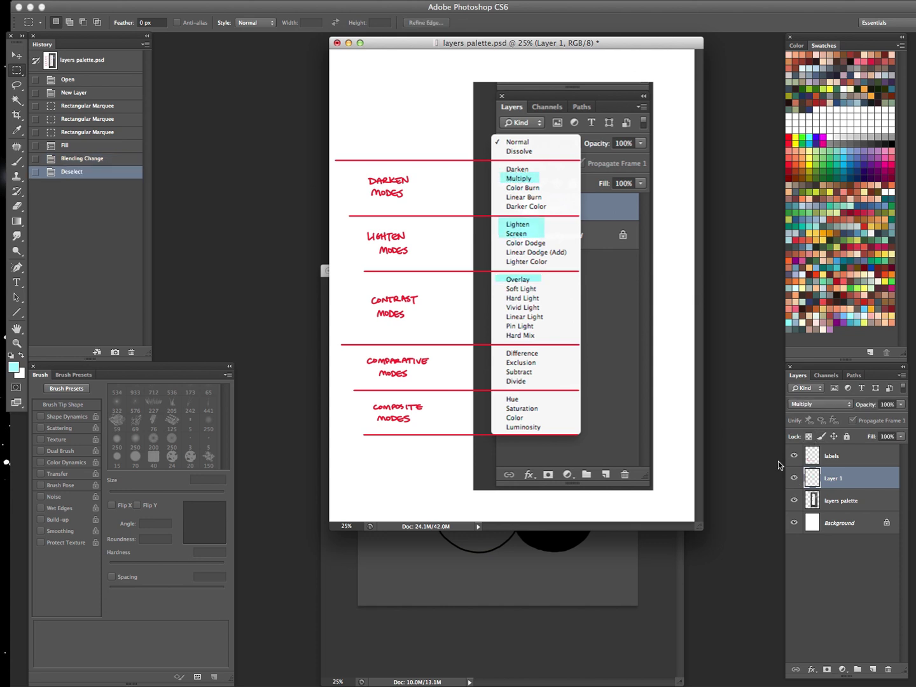
# Arrange the layers palette.psd and colors.psd windows so the highlighted mode list and the colored circles are both visible
pyautogui.moveTo(608, 44); pyautogui.dragTo(538, 92)
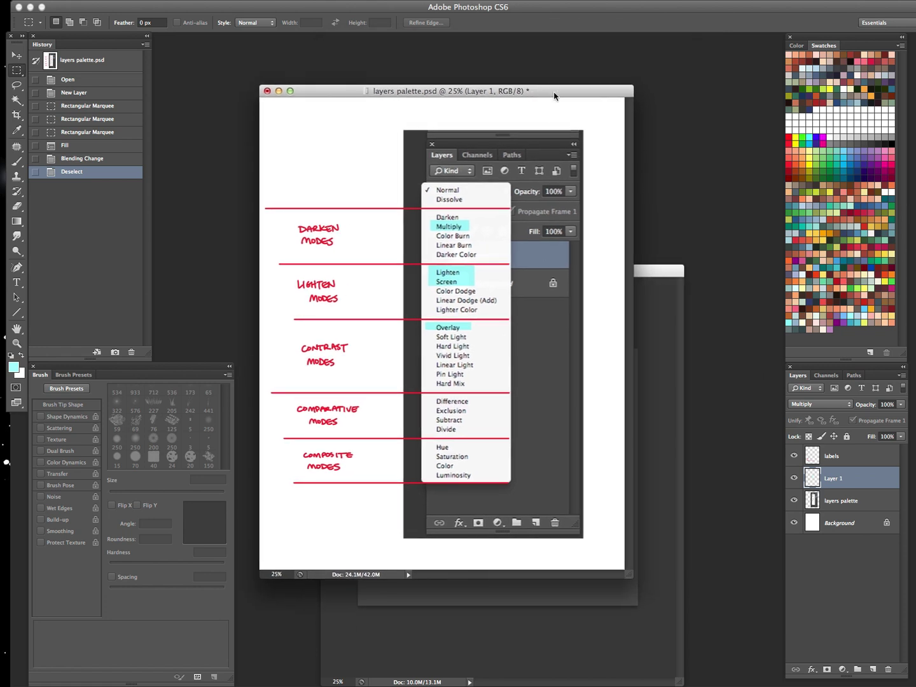
pyautogui.moveTo(553, 93); pyautogui.dragTo(385, 68)
pyautogui.moveTo(592, 272); pyautogui.dragTo(654, 202)
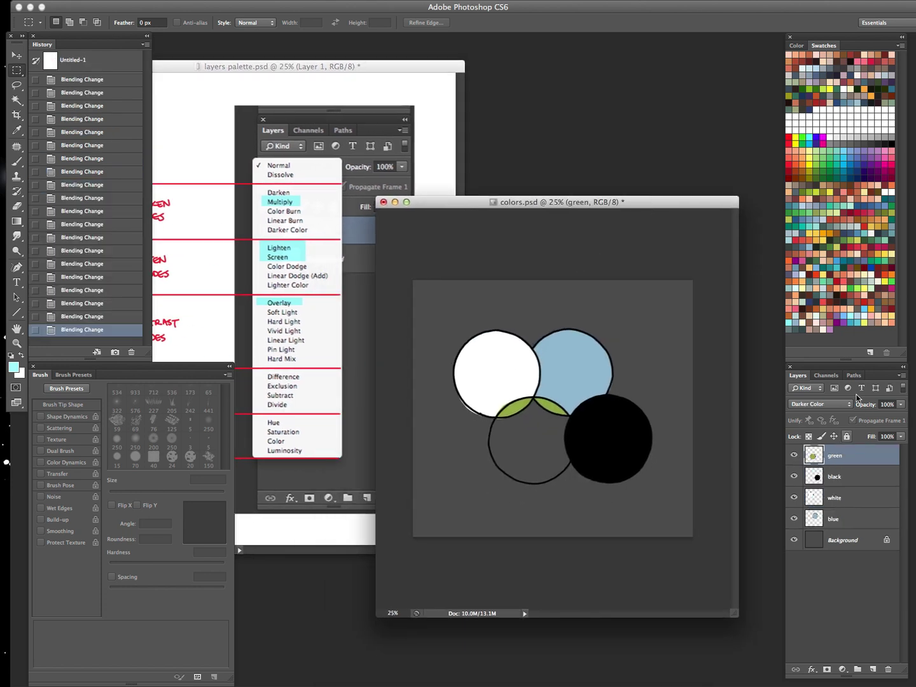
# Set the green layer in colors.psd to Lighten and bring the layers palette.psd reference window to the front
pyautogui.click(821, 403)
pyautogui.click(808, 412)
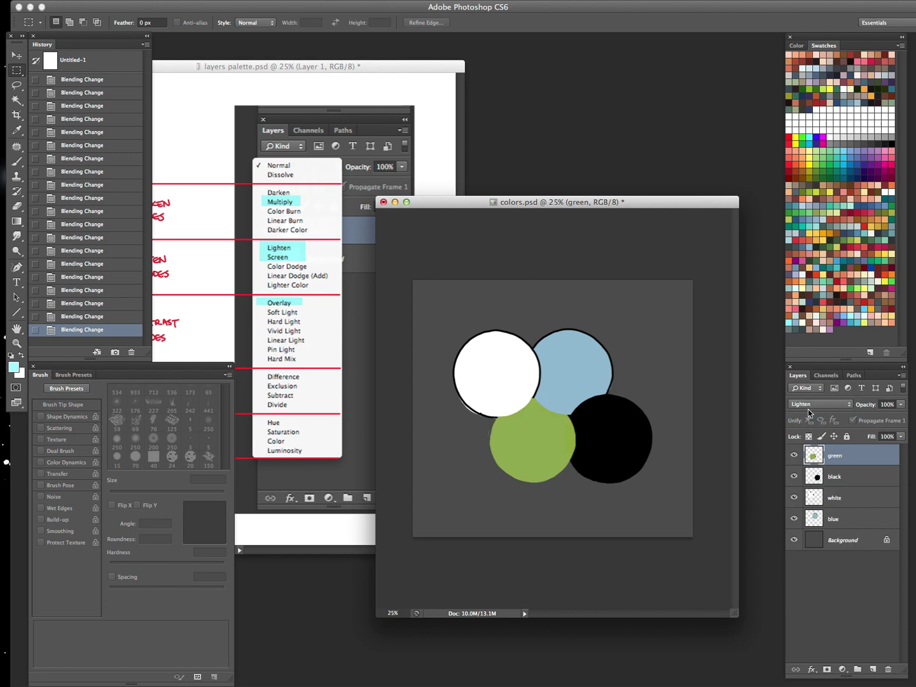
pyautogui.click(437, 75)
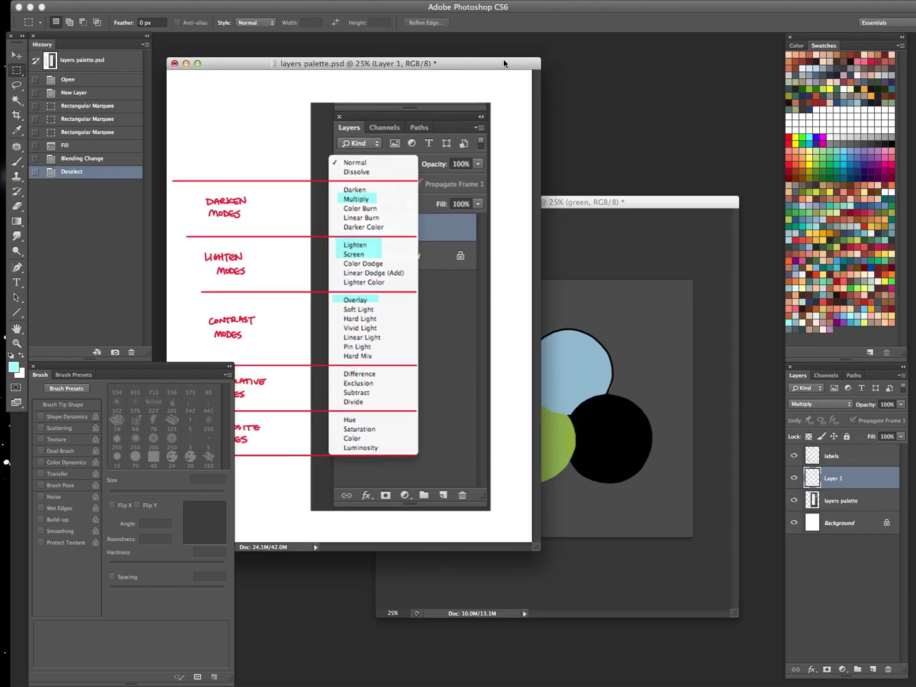
# Set the green layer in colors.psd to Screen and toggle its visibility off and on to check the effect
pyautogui.click(649, 202)
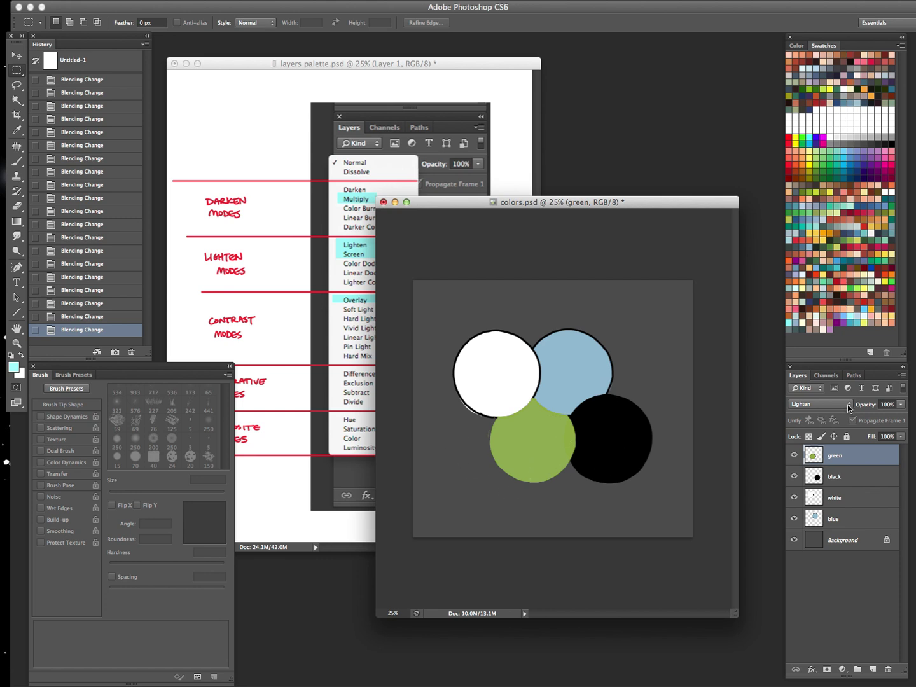
pyautogui.click(819, 405)
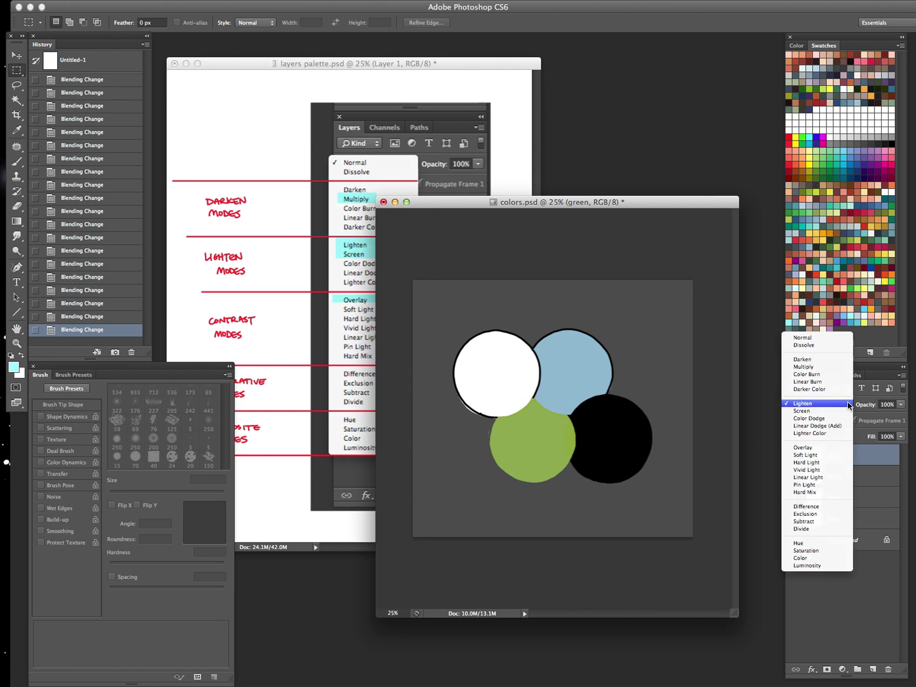
pyautogui.click(808, 412)
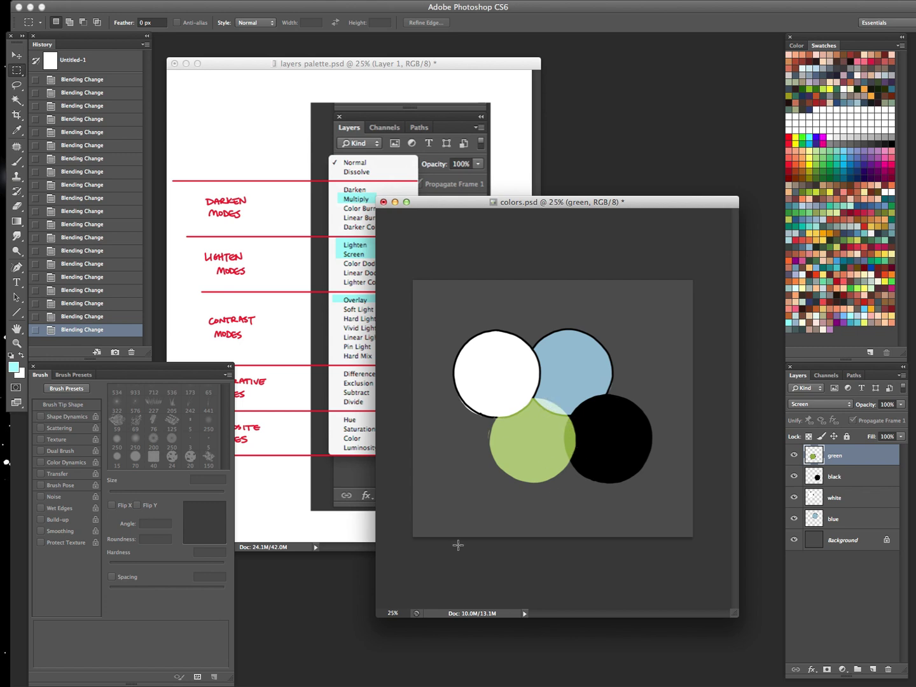
pyautogui.click(793, 456)
pyautogui.click(793, 456)
# Switch the green layer to Lighten and back to Screen to compare the two modes on the overlaps
pyautogui.click(834, 405)
pyautogui.click(827, 394)
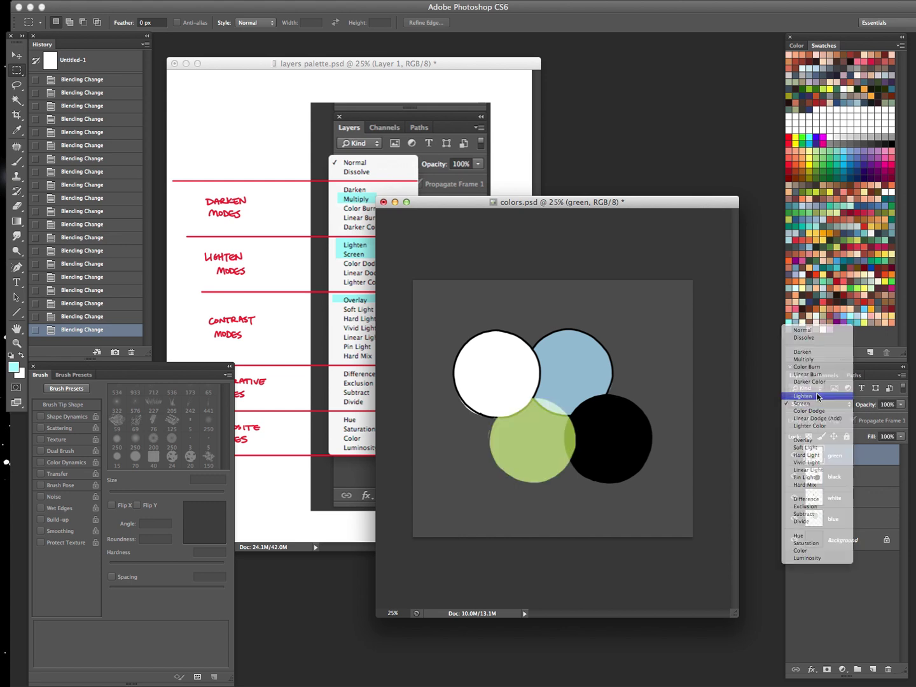
pyautogui.click(851, 404)
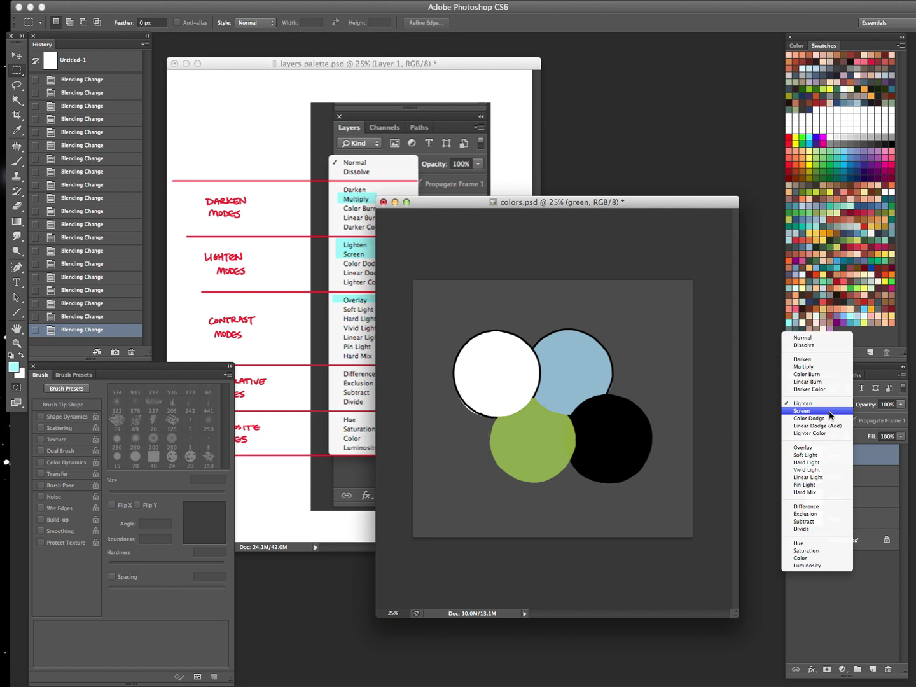
pyautogui.click(827, 415)
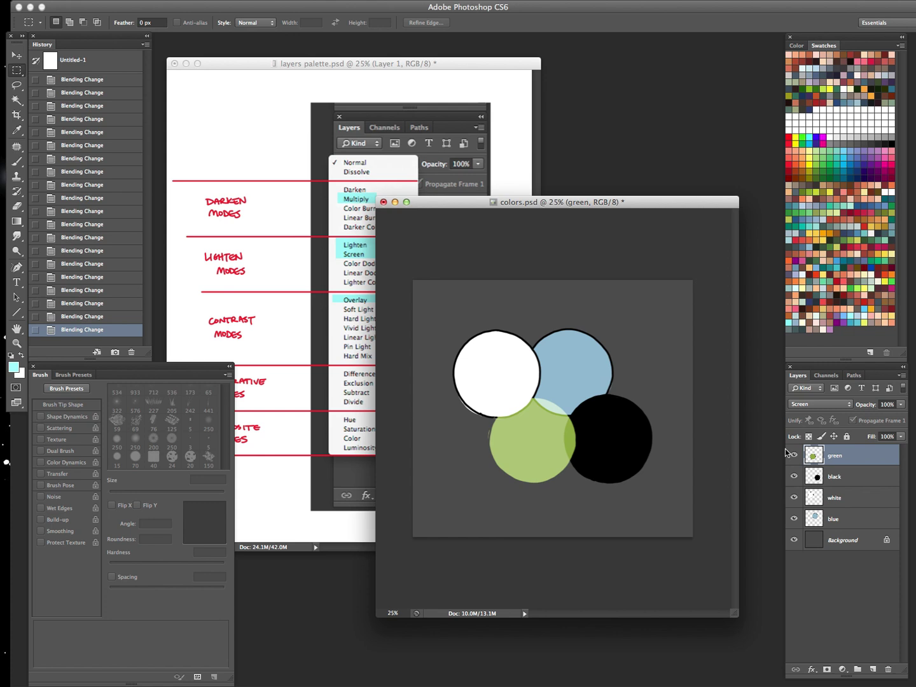
# Set the green layer to Color Dodge and reposition the layers palette.psd reference window in front of the circles
pyautogui.click(850, 403)
pyautogui.click(812, 412)
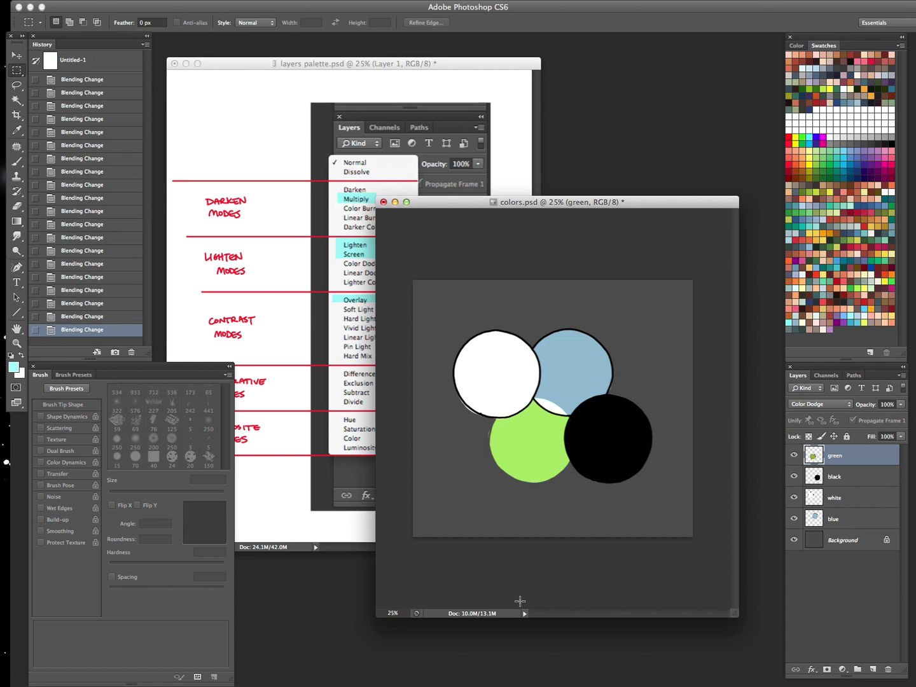
pyautogui.click(447, 77)
pyautogui.moveTo(454, 62); pyautogui.dragTo(517, 53)
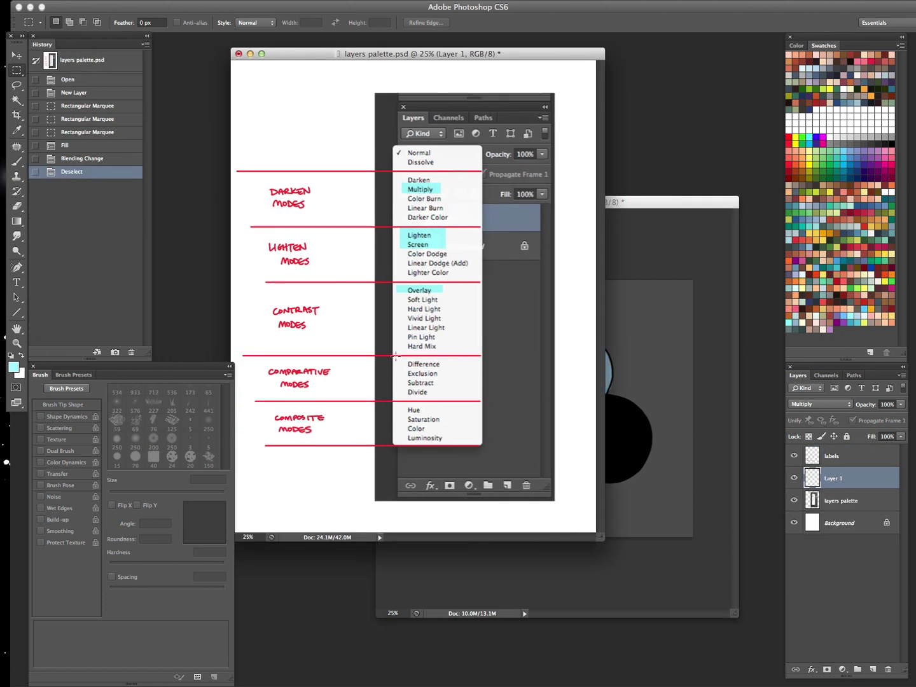
# Return to the colors.psd window and set the green layer's blend mode to Hue
pyautogui.click(650, 205)
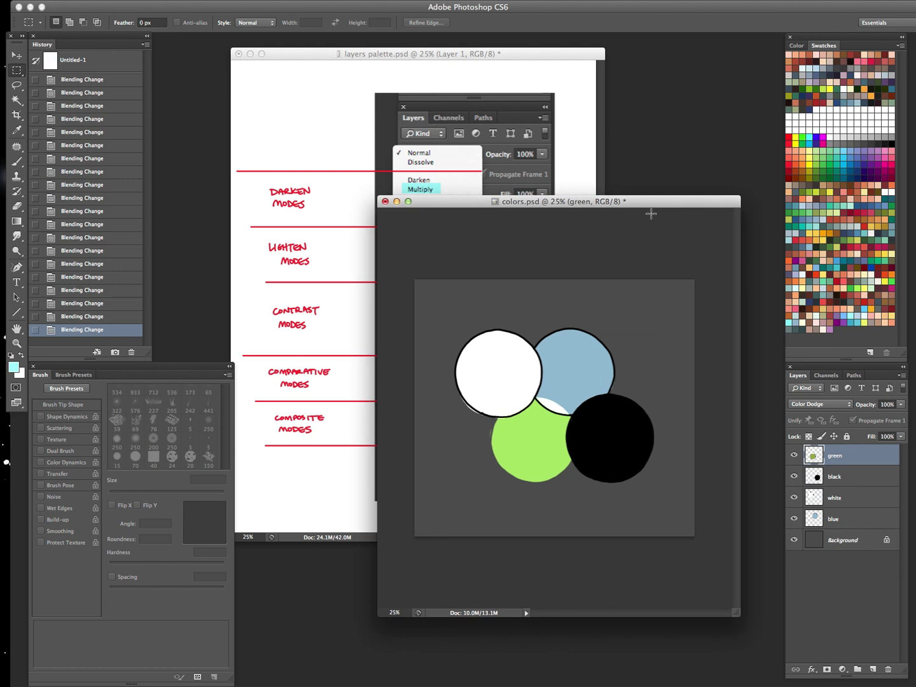
pyautogui.click(848, 404)
pyautogui.click(795, 547)
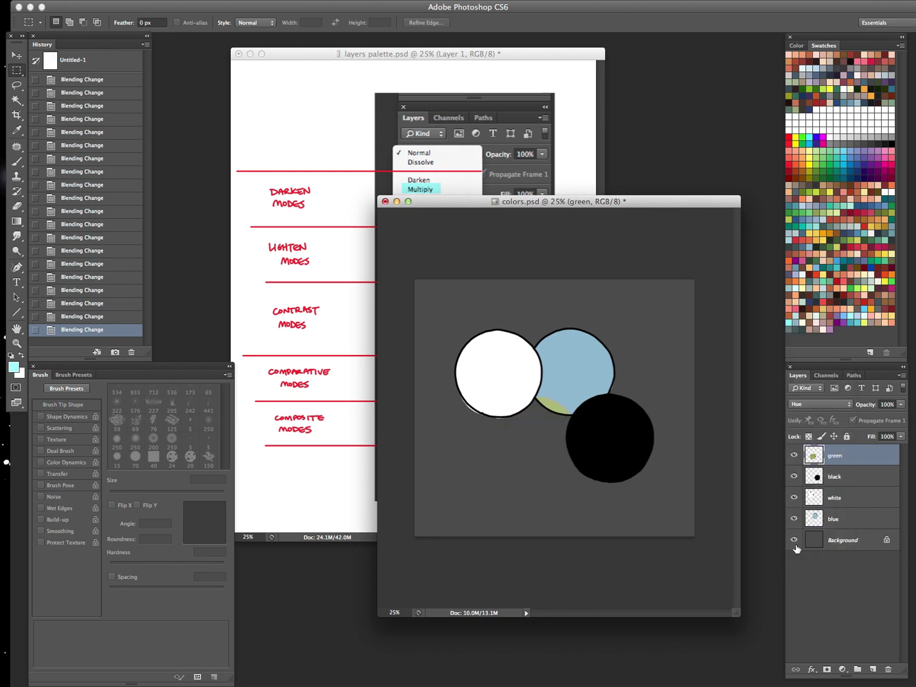
# Enlarge the colors.psd window and examine the overlap of the green and blue circles close up
pyautogui.moveTo(660, 204); pyautogui.dragTo(660, 189)
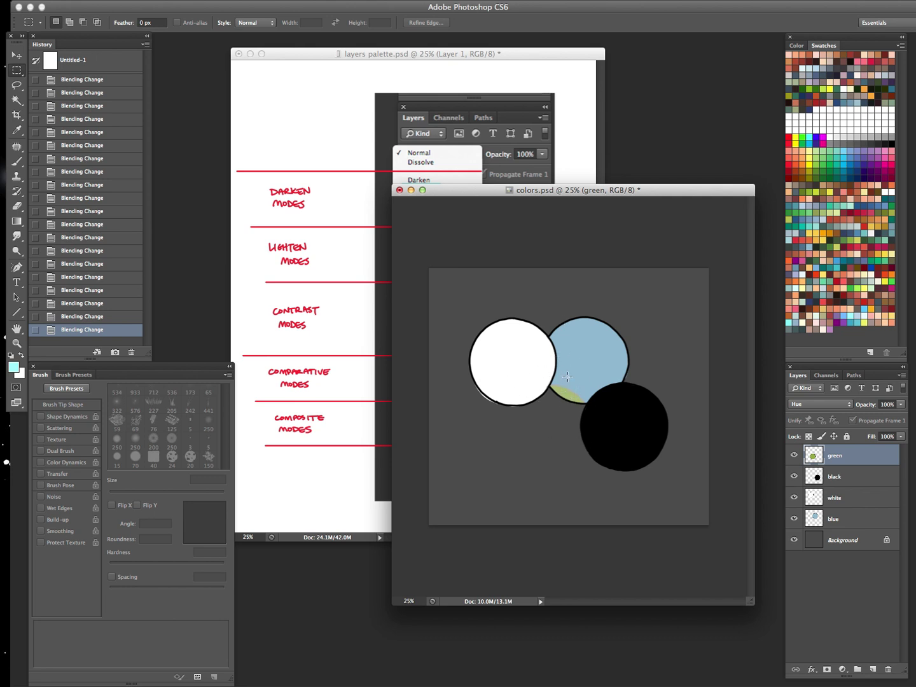
pyautogui.press('z')
pyautogui.moveTo(576, 378); pyautogui.dragTo(624, 363)
pyautogui.moveTo(662, 190); pyautogui.dragTo(553, 118)
pyautogui.moveTo(650, 608); pyautogui.dragTo(744, 682)
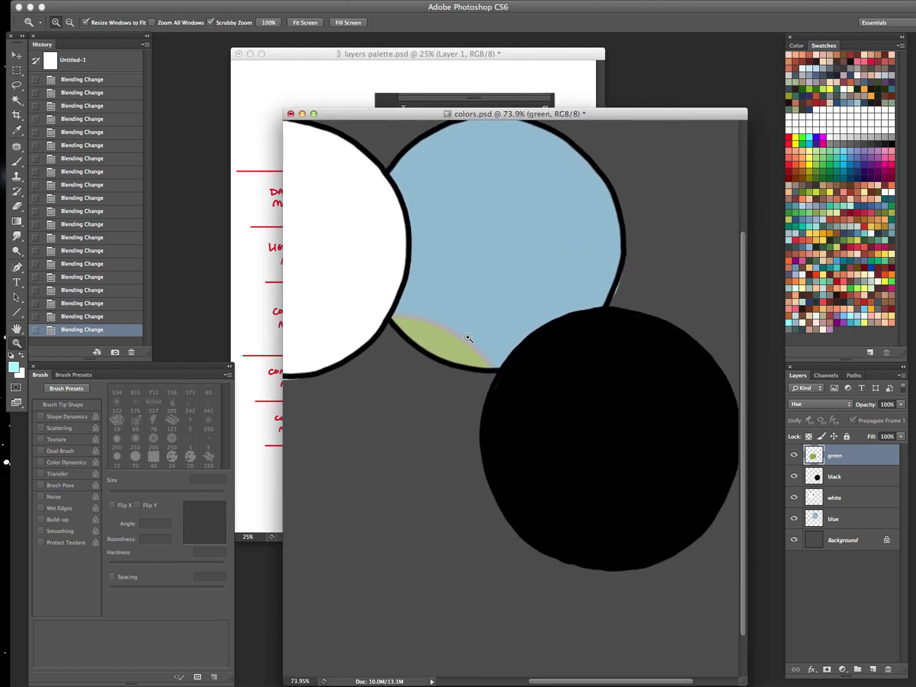
pyautogui.moveTo(468, 338); pyautogui.dragTo(529, 272)
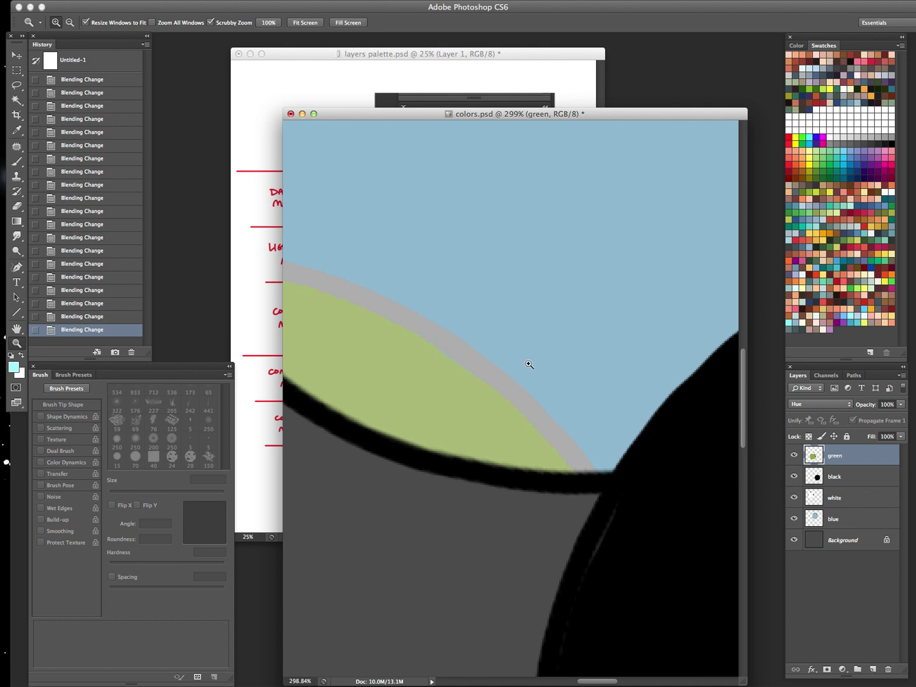
pyautogui.moveTo(529, 363); pyautogui.dragTo(544, 532)
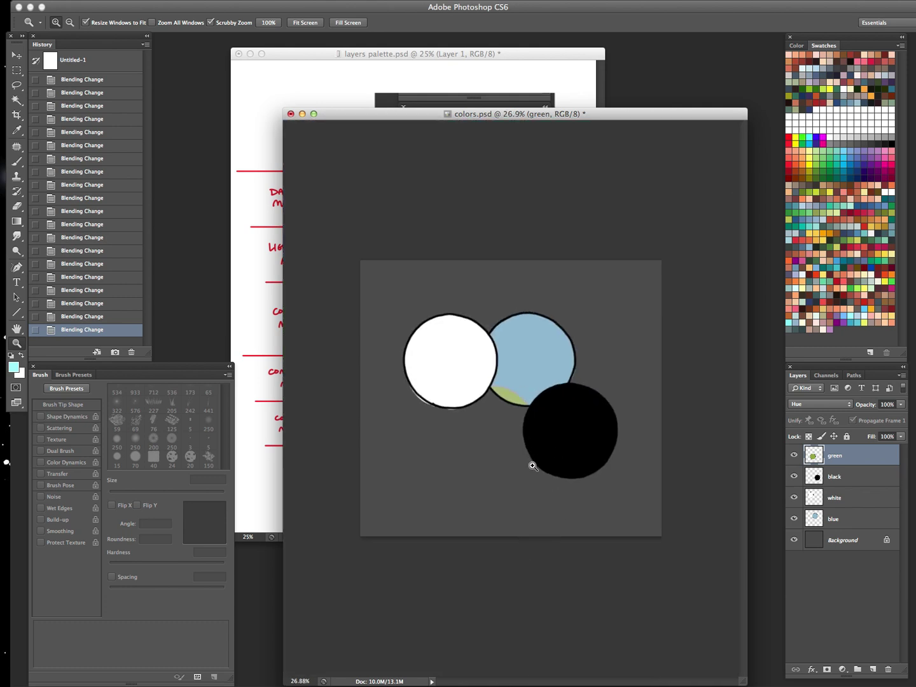
# Set the green layer to Saturation and preview a Hue/Saturation adjustment of +20 saturation on it, cancelling the adjustment
pyautogui.click(843, 405)
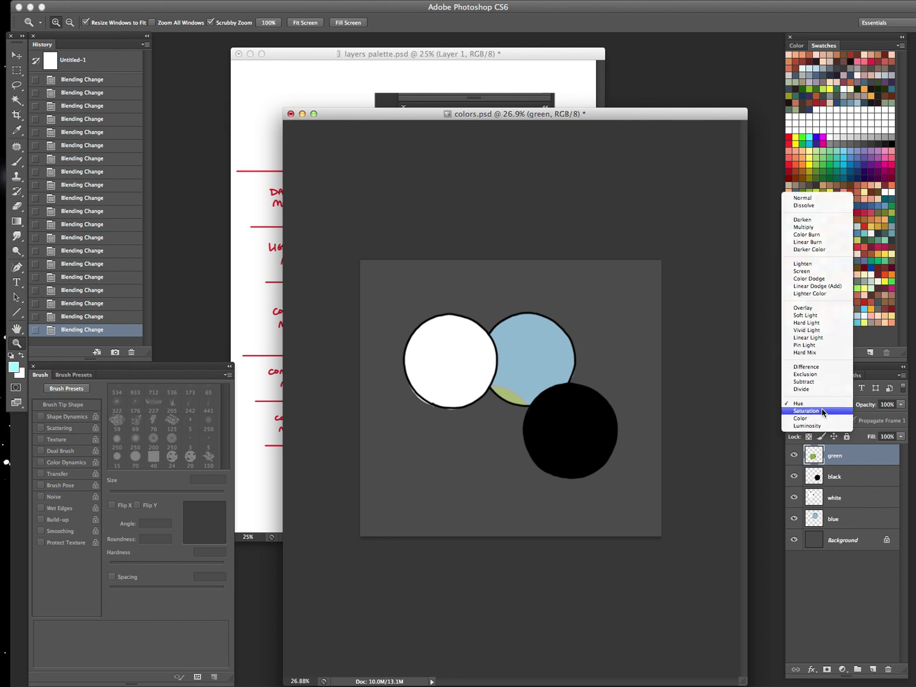
pyautogui.click(822, 411)
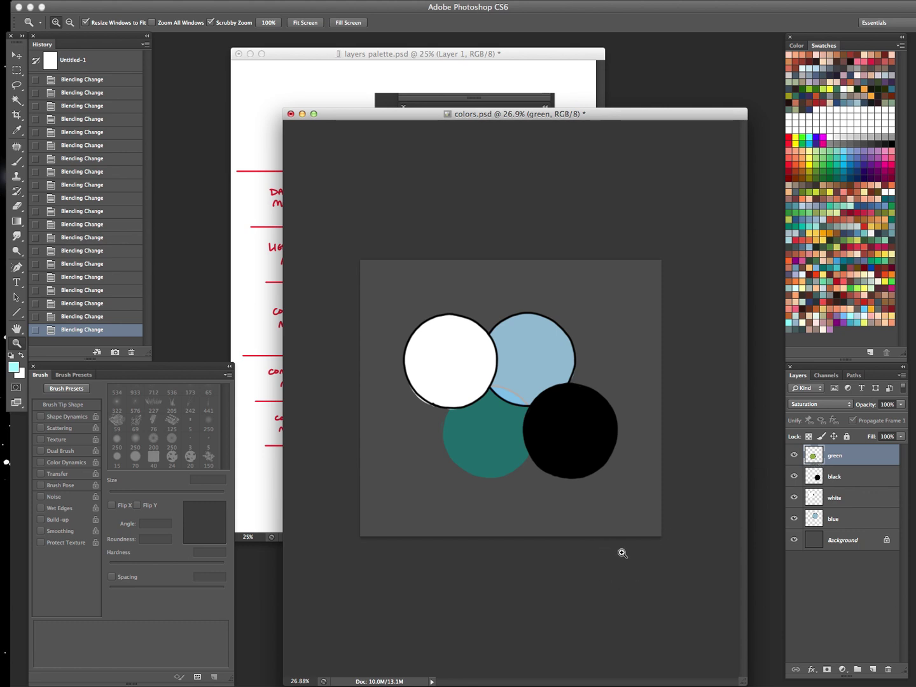
pyautogui.hotkey('ctrl', 'u')
pyautogui.moveTo(647, 187)
pyautogui.mouseDown()
pyautogui.moveTo(680, 187)
pyautogui.moveTo(584, 188)
pyautogui.moveTo(713, 189)
pyautogui.moveTo(658, 192)
pyautogui.mouseUp()
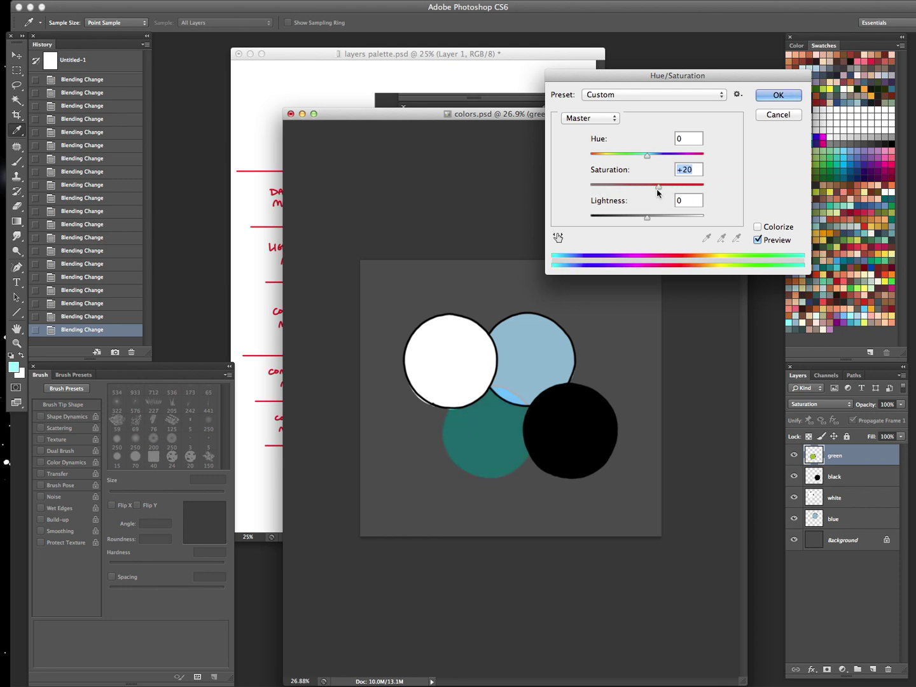
pyautogui.click(758, 118)
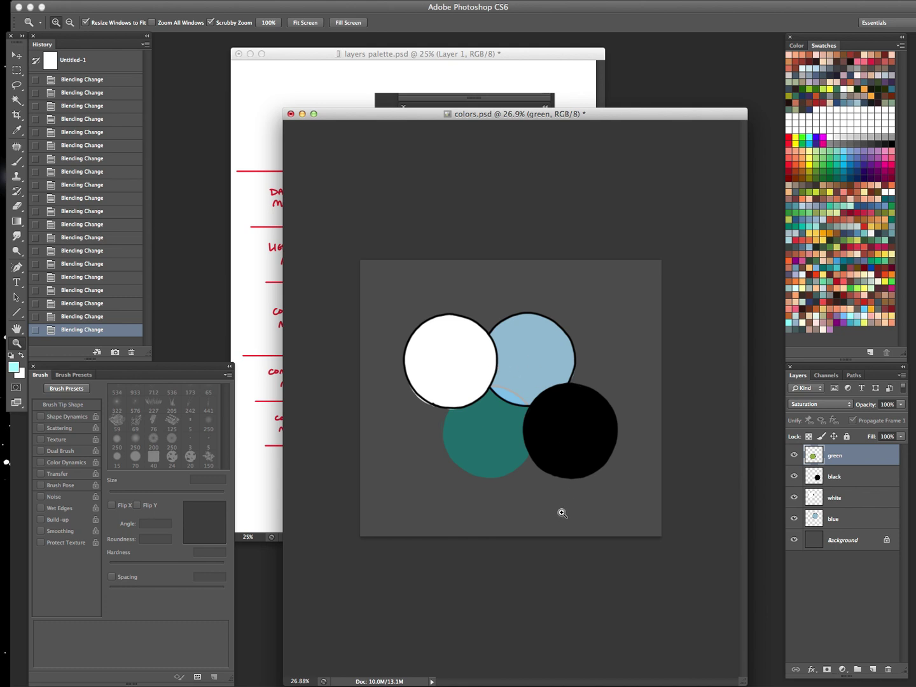
# Set the green layer to Color, reposition the colors.psd window, and toggle the layer's visibility to check the effect
pyautogui.click(820, 403)
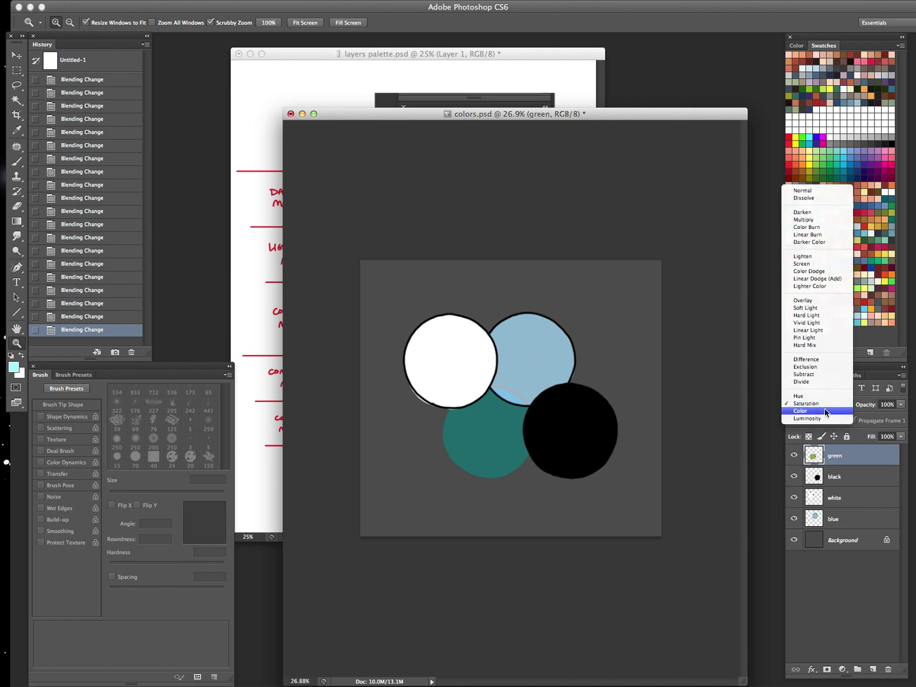
pyautogui.click(821, 419)
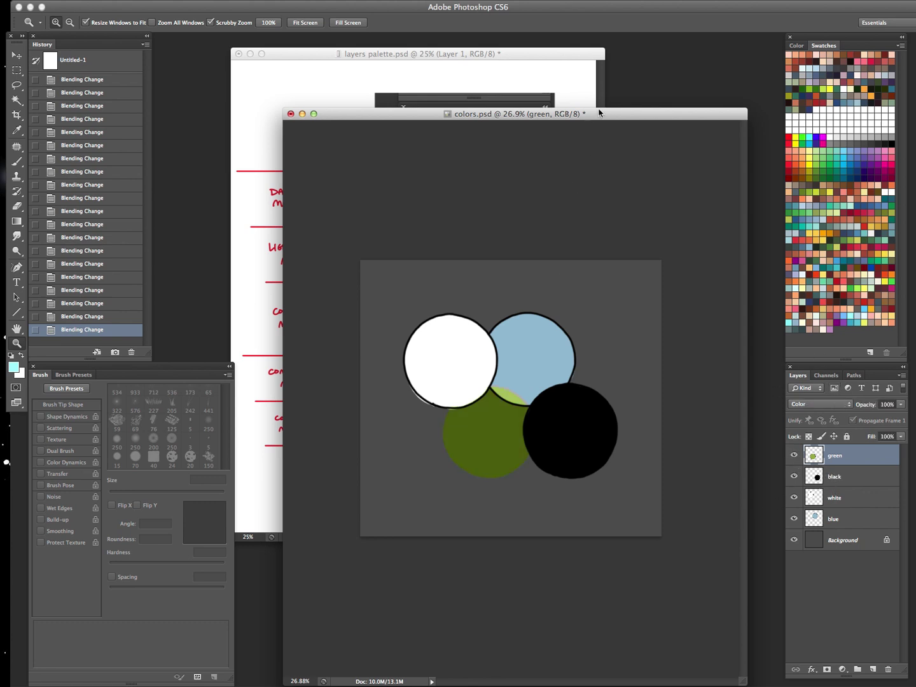
pyautogui.moveTo(599, 113); pyautogui.dragTo(558, 95)
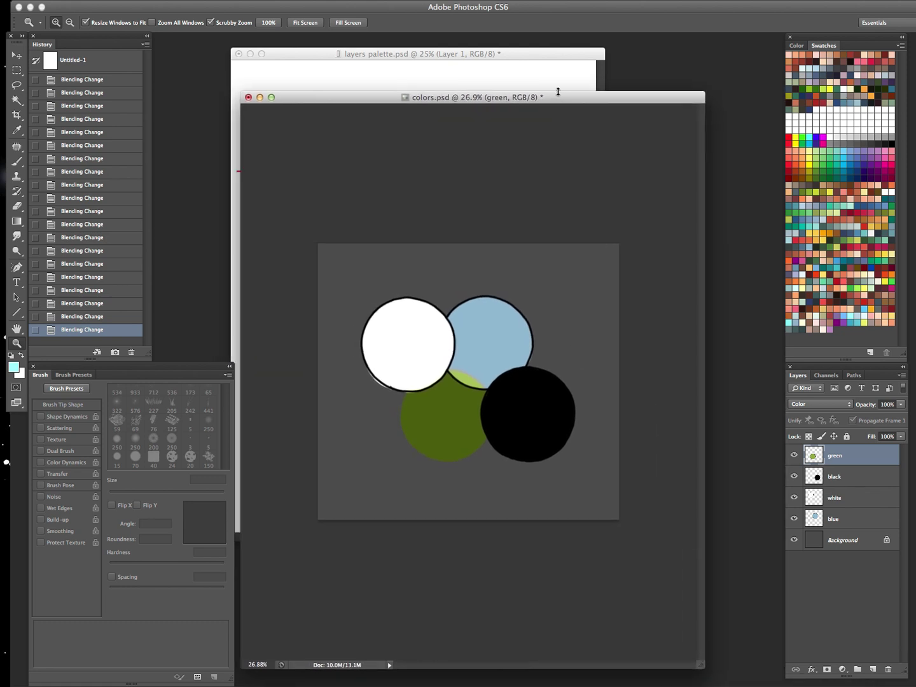
pyautogui.click(793, 455)
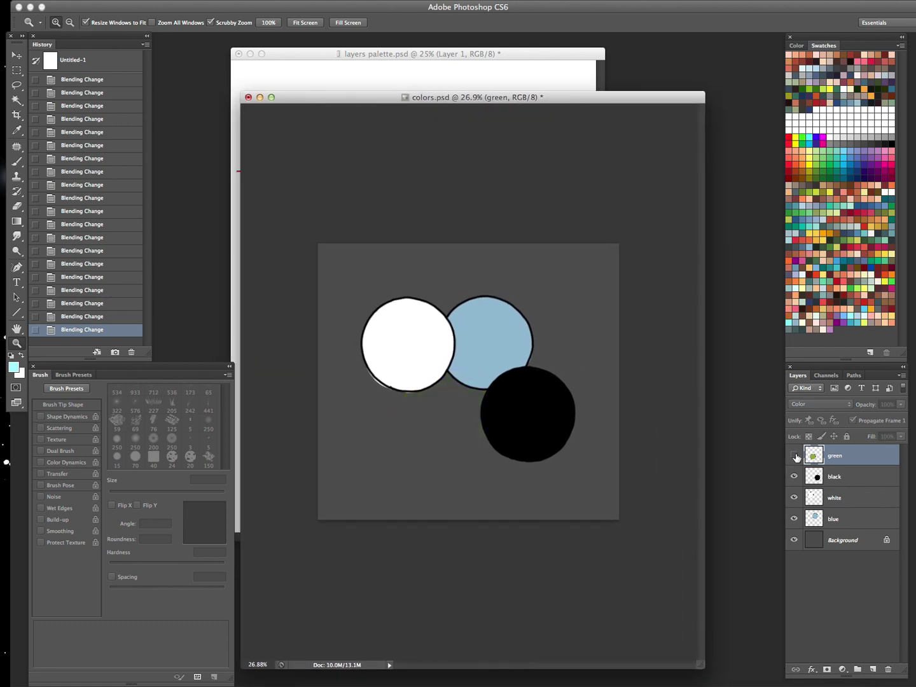
pyautogui.click(793, 455)
# Hide the green, black, and white layers and dodge a soft highlight onto the blue circle with a 500 px brush
pyautogui.moveTo(793, 455); pyautogui.dragTo(793, 499)
pyautogui.click(840, 517)
pyautogui.press('o')
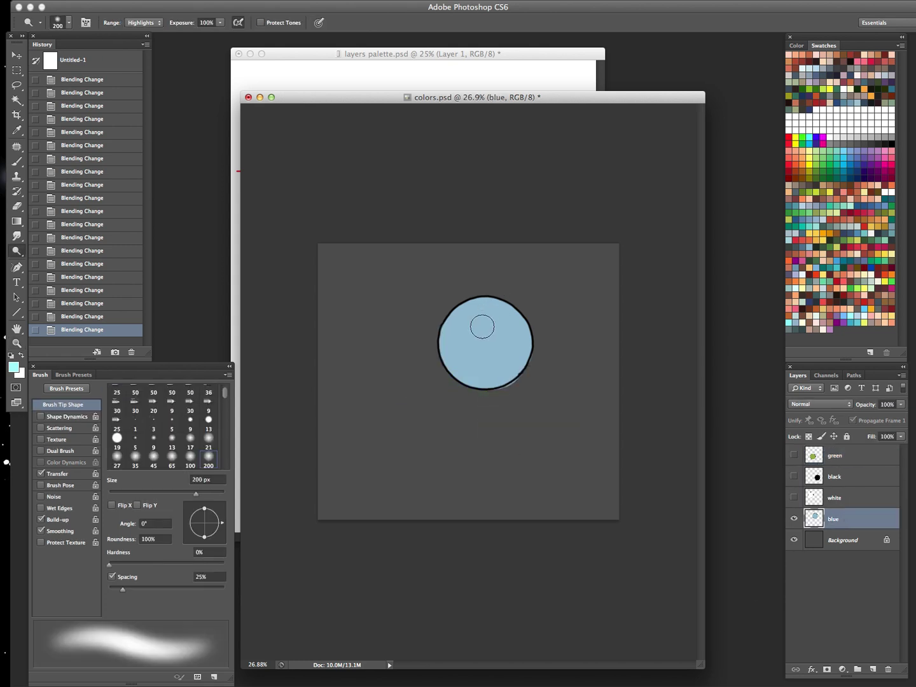
pyautogui.press(']')
pyautogui.press(']')
pyautogui.press(']')
pyautogui.press(']')
pyautogui.moveTo(496, 320)
pyautogui.mouseDown()
pyautogui.moveTo(518, 328)
pyautogui.moveTo(494, 321)
pyautogui.mouseUp()
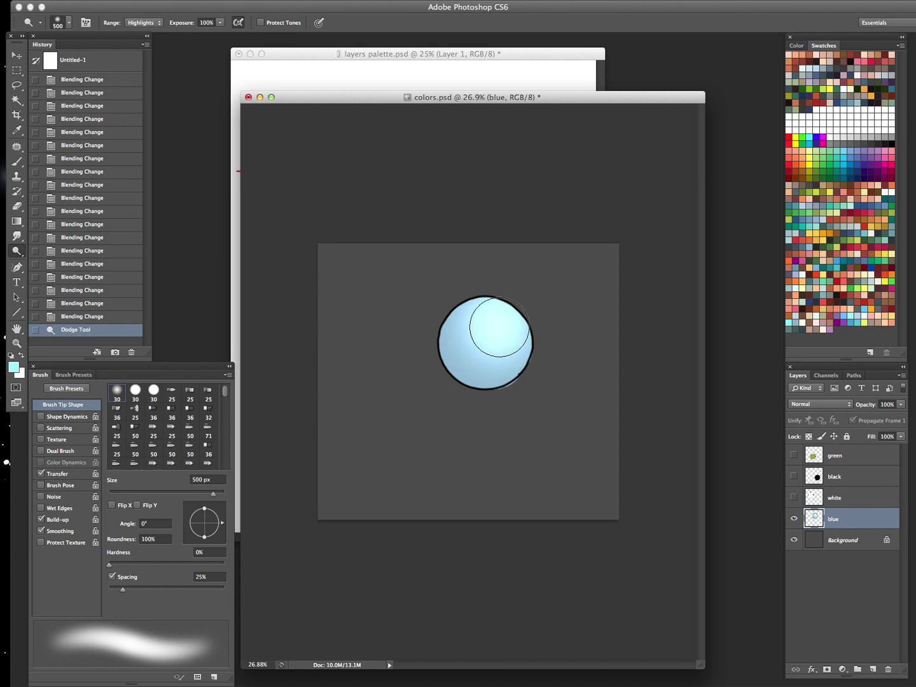
# Dodge a brighter spot and a rim light onto the blue circle with a 200 px brush, undoing the last stroke
pyautogui.press('[')
pyautogui.press('[')
pyautogui.press('[')
pyautogui.press('[')
pyautogui.click(492, 324)
pyautogui.moveTo(438, 334); pyautogui.dragTo(515, 384)
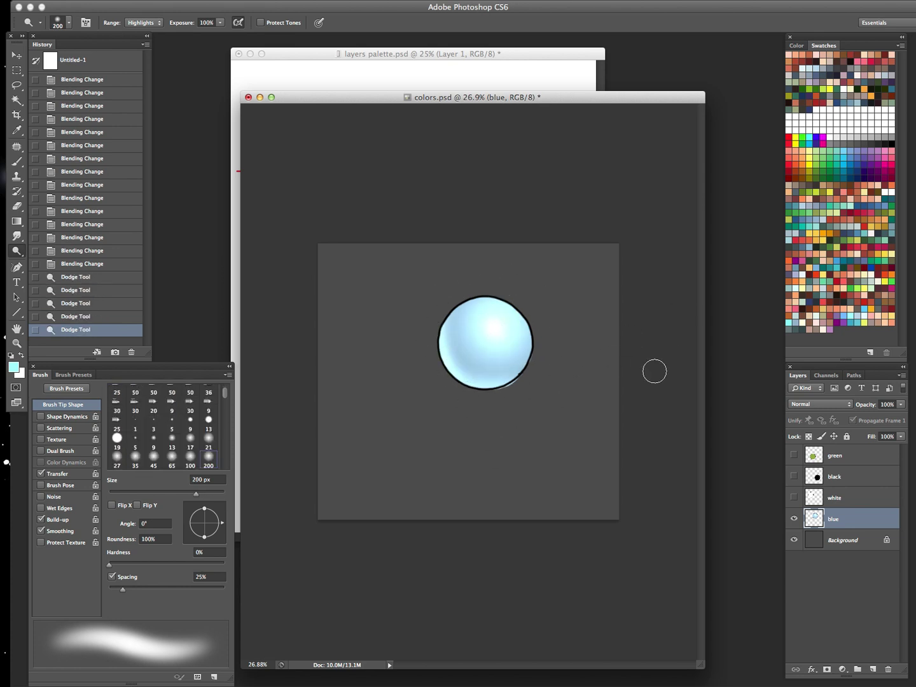
pyautogui.press('super+z')
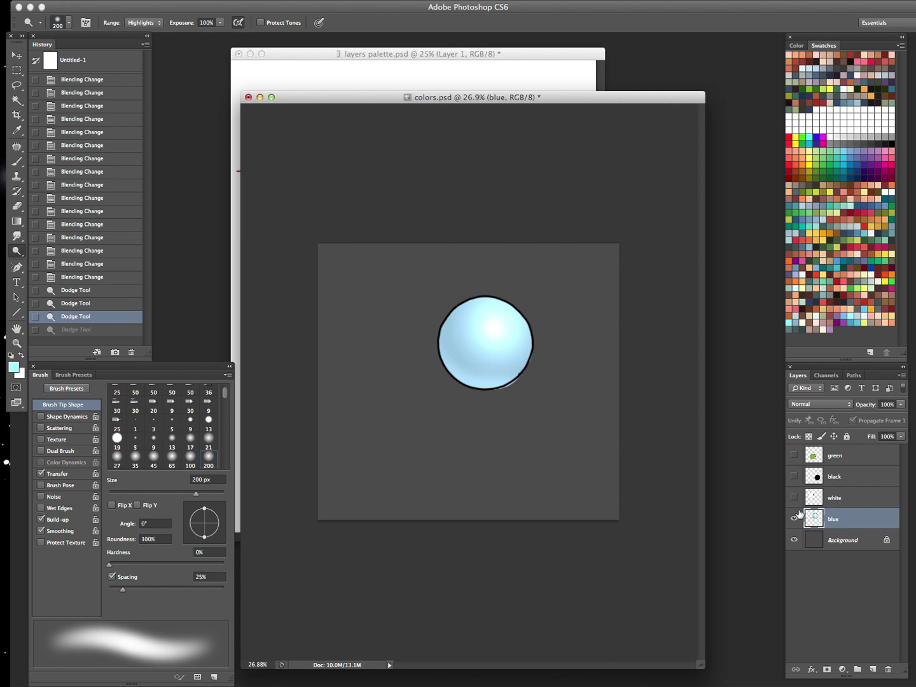
# Create a new layer above the blue layer and lock its transparent pixels, keeping its blend mode Normal
pyautogui.press('shift+super+n')
pyautogui.press('Return')
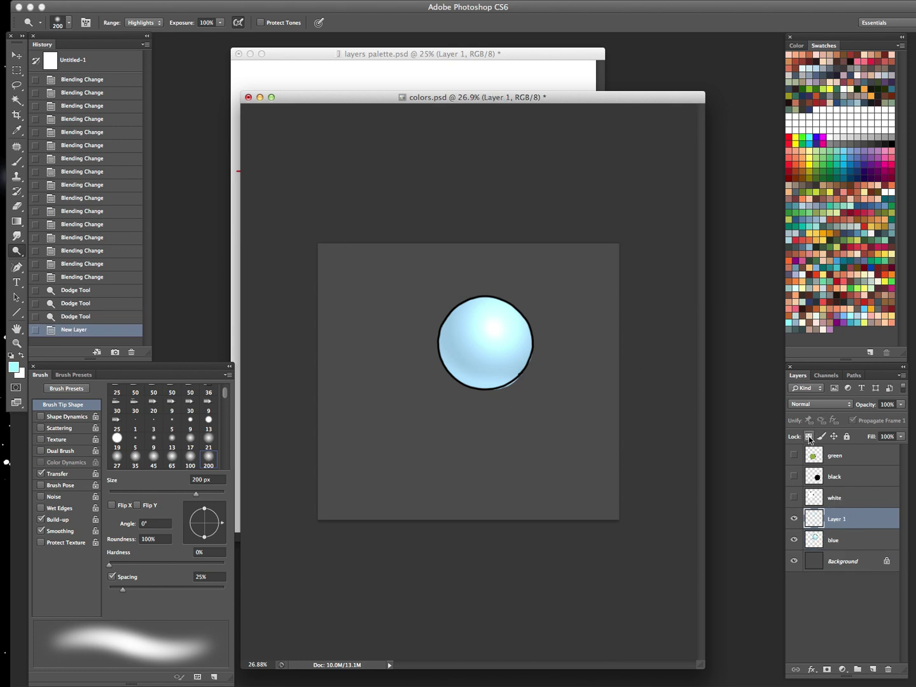
pyautogui.click(847, 405)
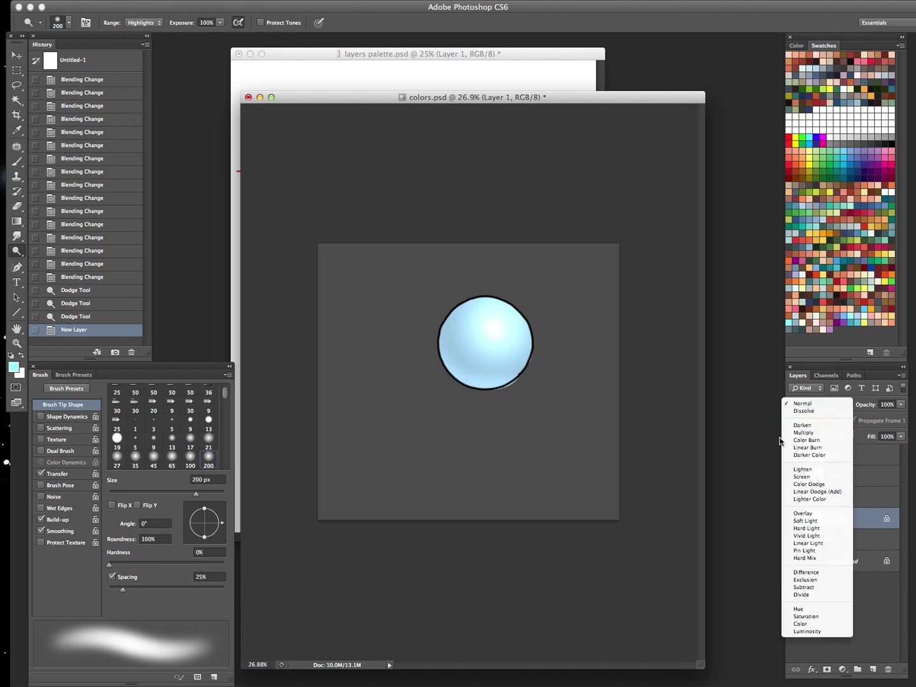
pyautogui.click(888, 416)
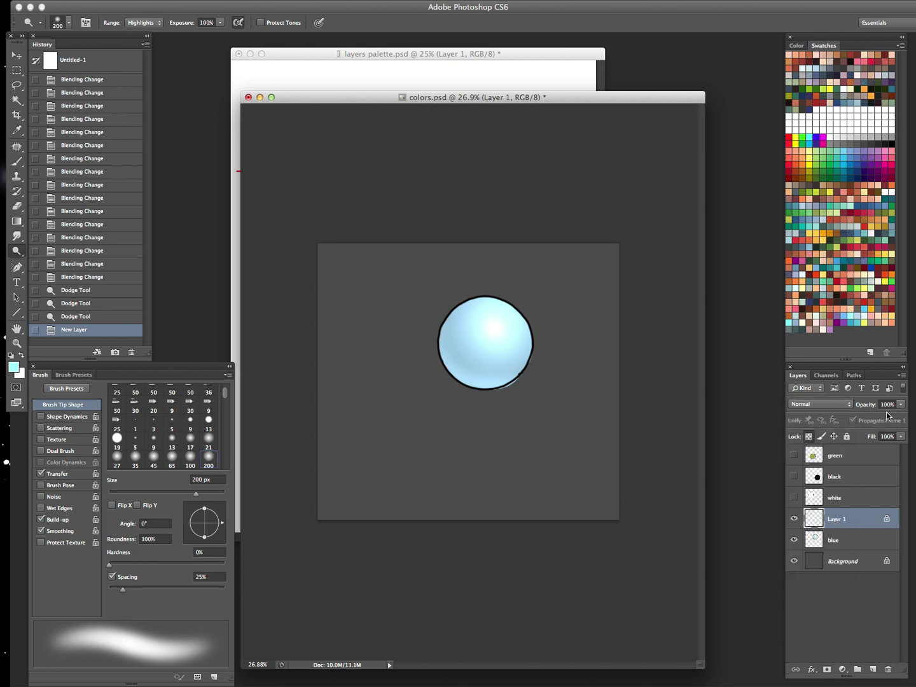
# Pick orange as the foreground color and try to fill the new layer, selecting and deselecting the whole canvas
pyautogui.click(790, 260)
pyautogui.hotkey('alt', 'BackSpace')
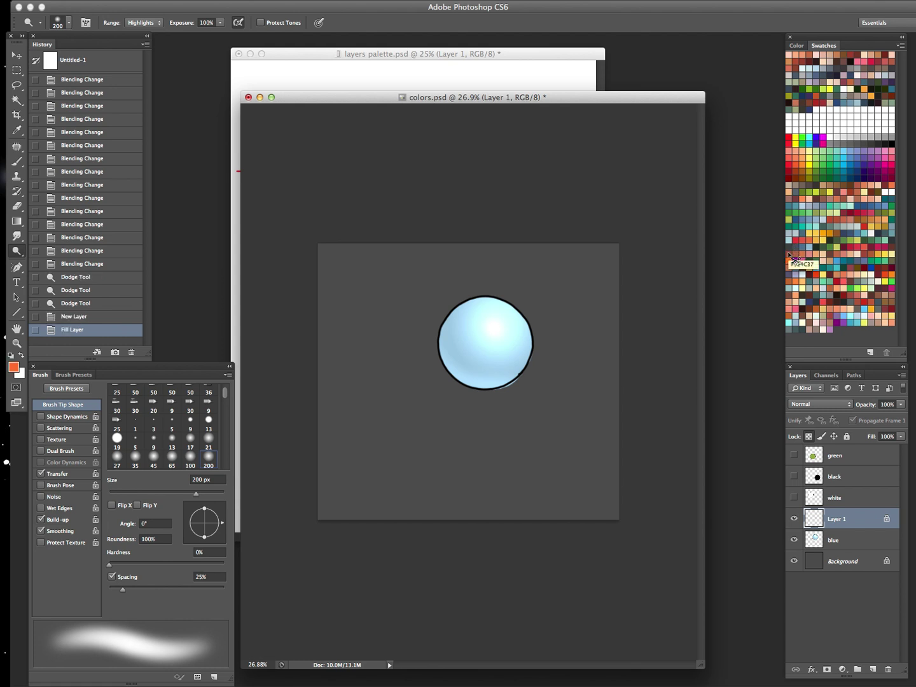
pyautogui.press('super+a')
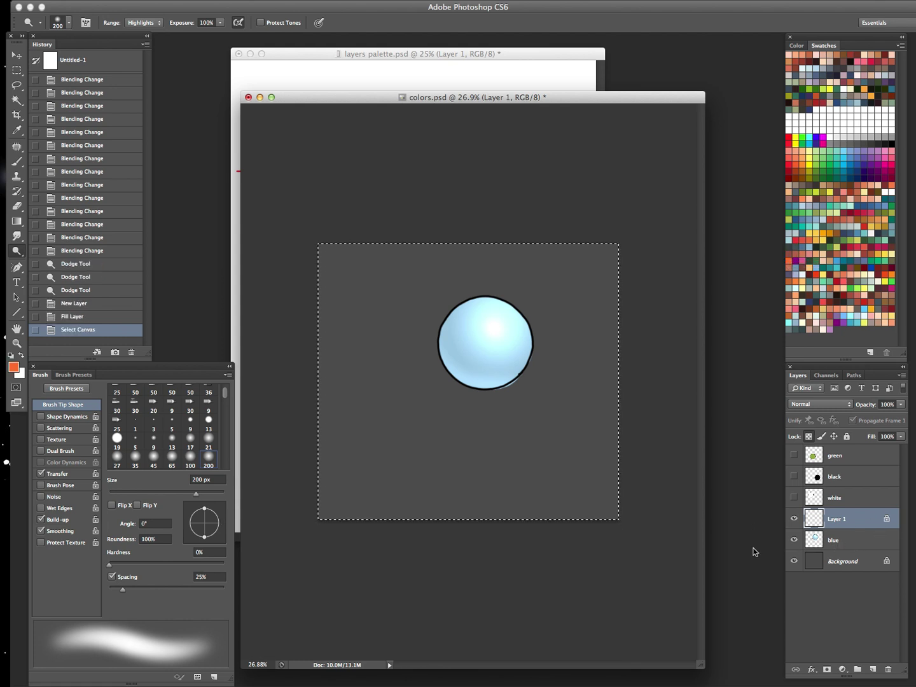
pyautogui.press('super+d')
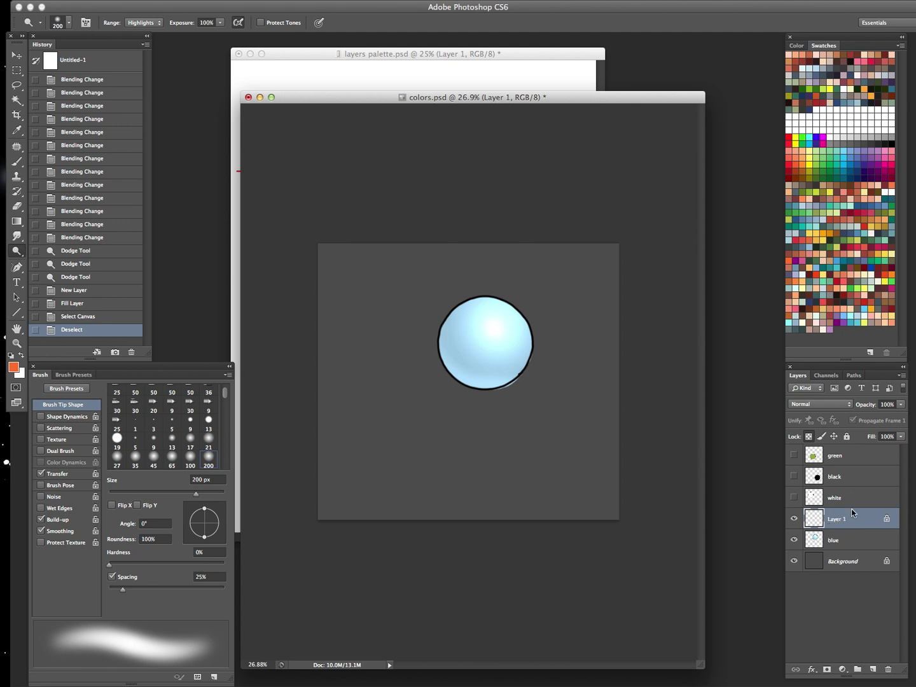
# Clip Layer 1 to the blue layer, fill it with orange, and set its blend mode to Color
pyautogui.rightClick(839, 519)
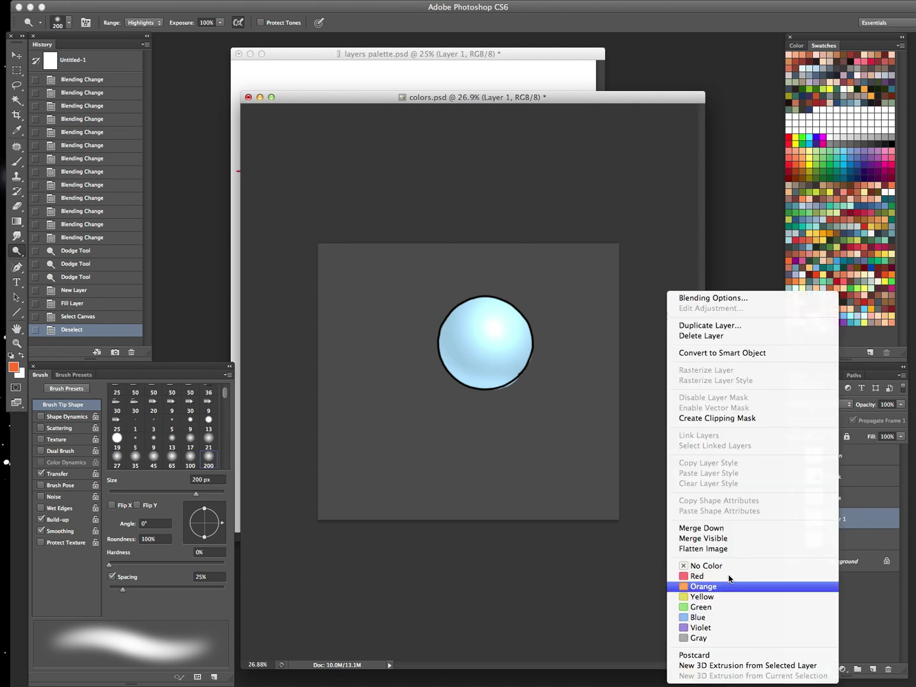
pyautogui.click(721, 417)
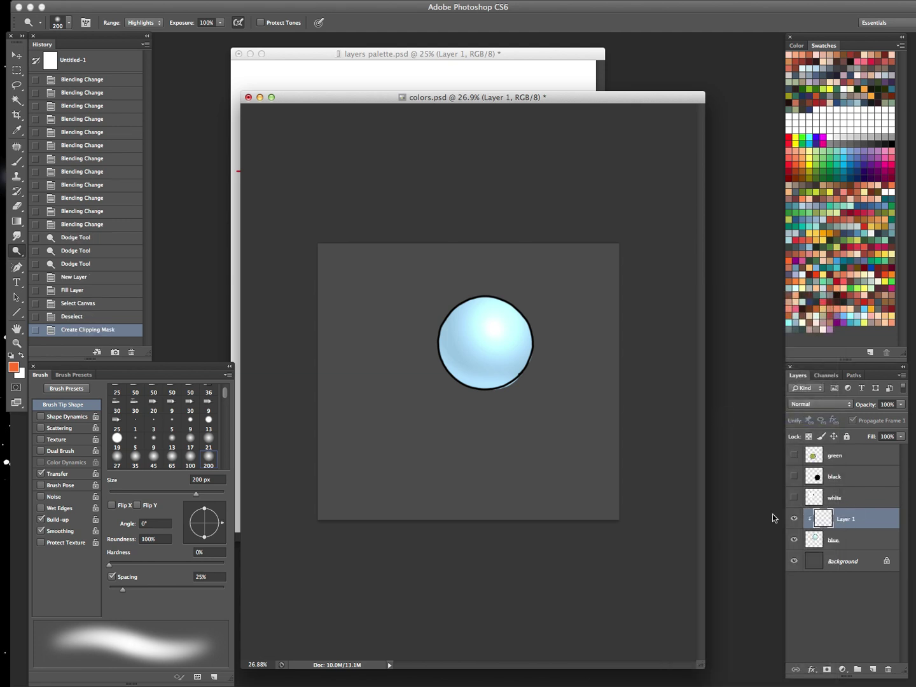
pyautogui.hotkey('alt', 'BackSpace')
pyautogui.click(821, 404)
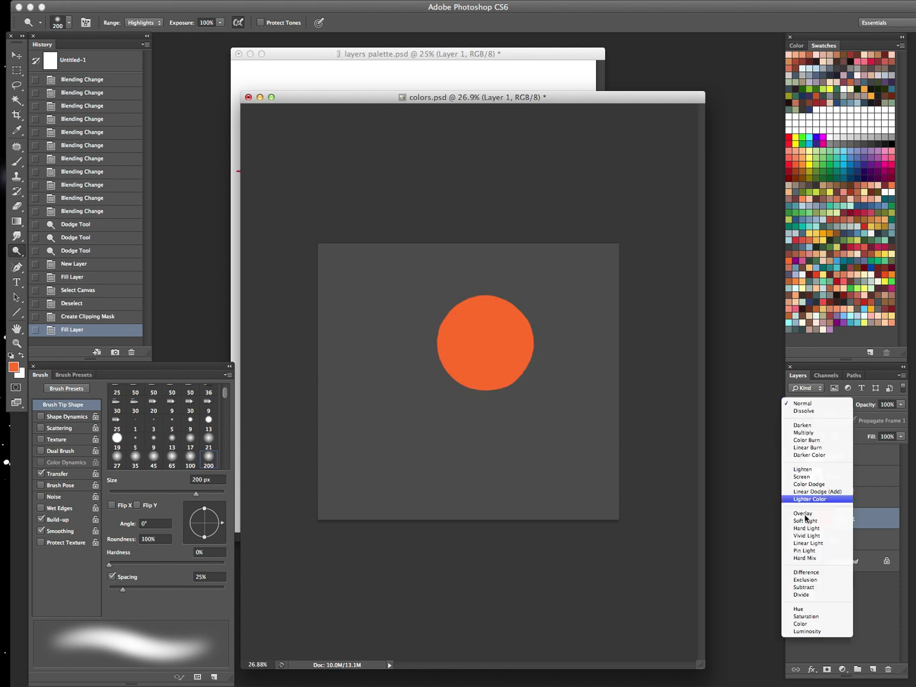
pyautogui.click(800, 623)
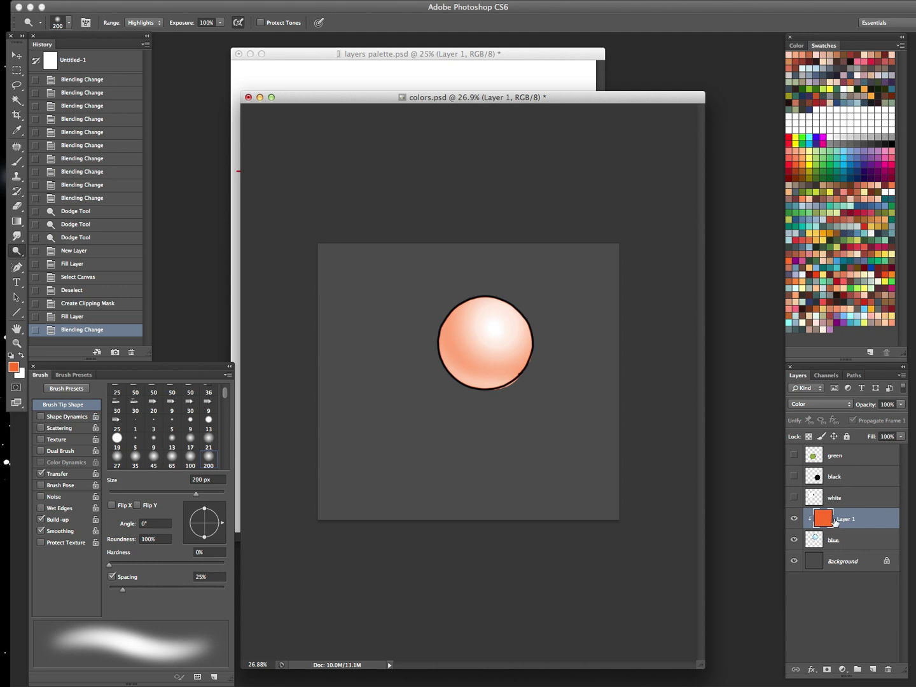
# Switch the orange layer's blend mode to Saturation and compare the circle with the layer hidden and shown
pyautogui.click(842, 404)
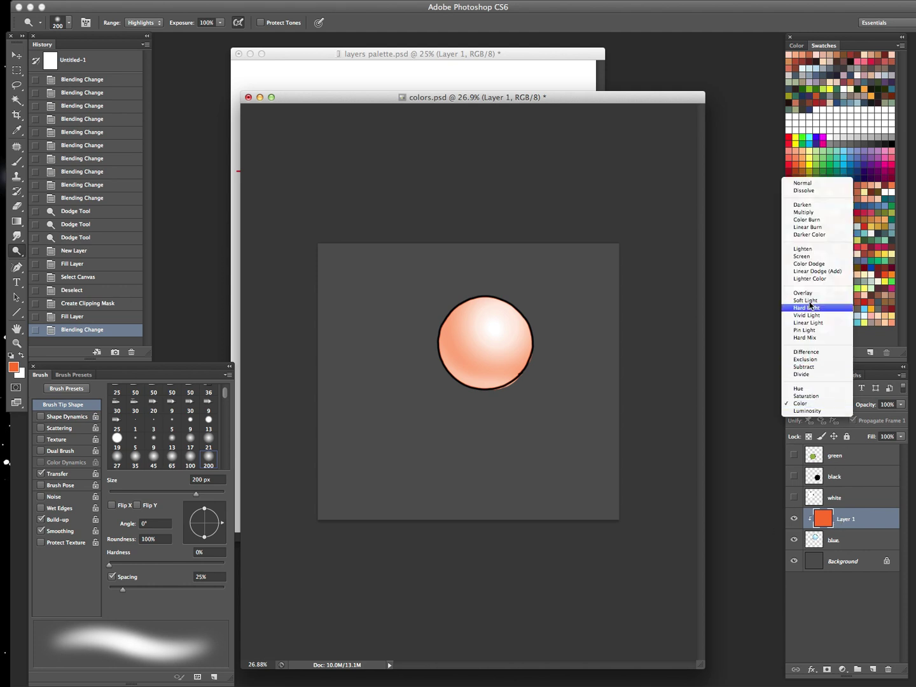
pyautogui.click(813, 396)
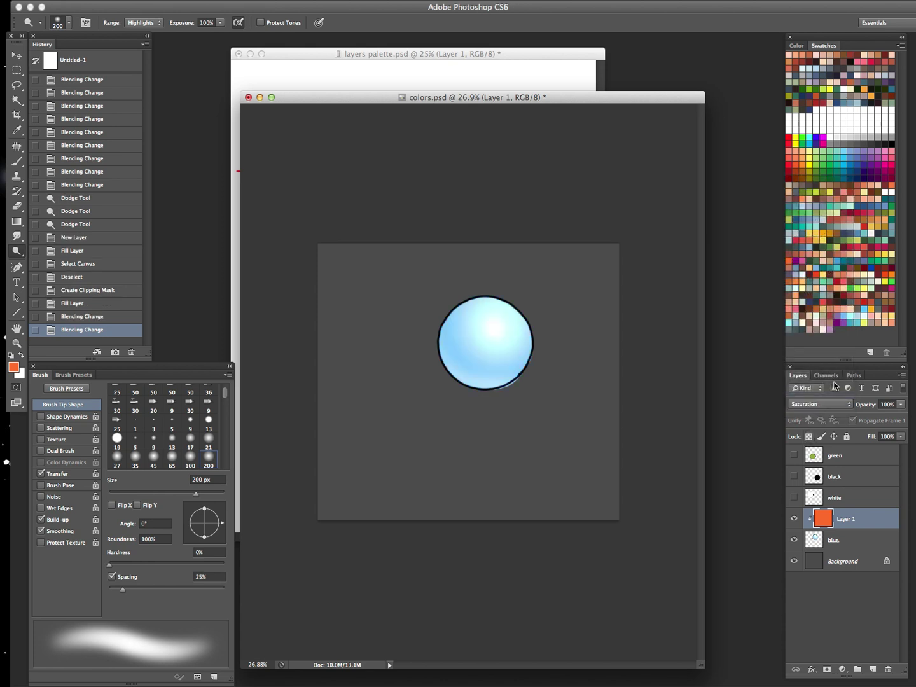
pyautogui.click(826, 402)
pyautogui.click(772, 462)
pyautogui.click(793, 517)
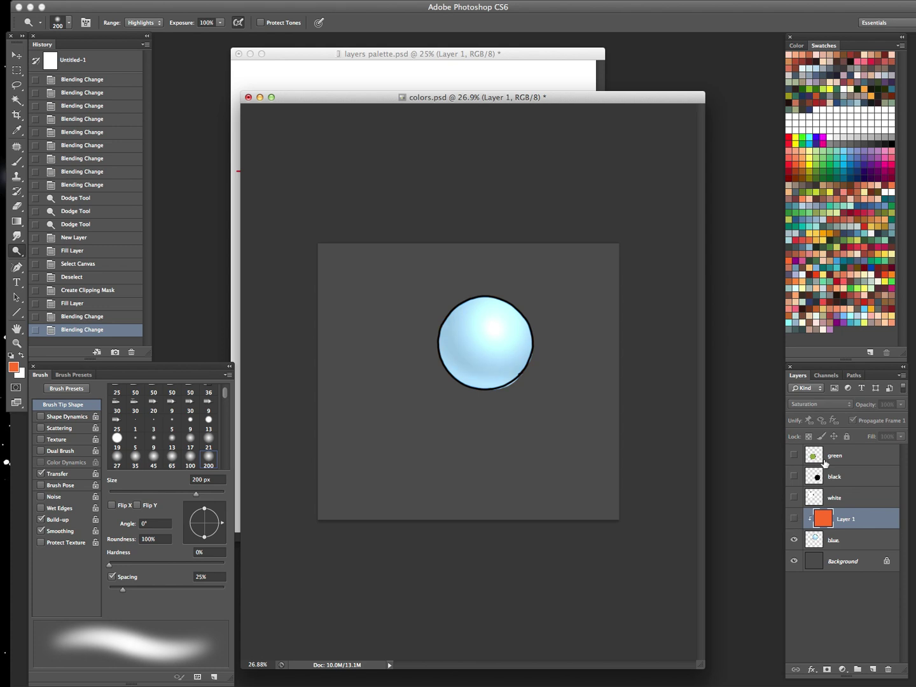
pyautogui.click(793, 517)
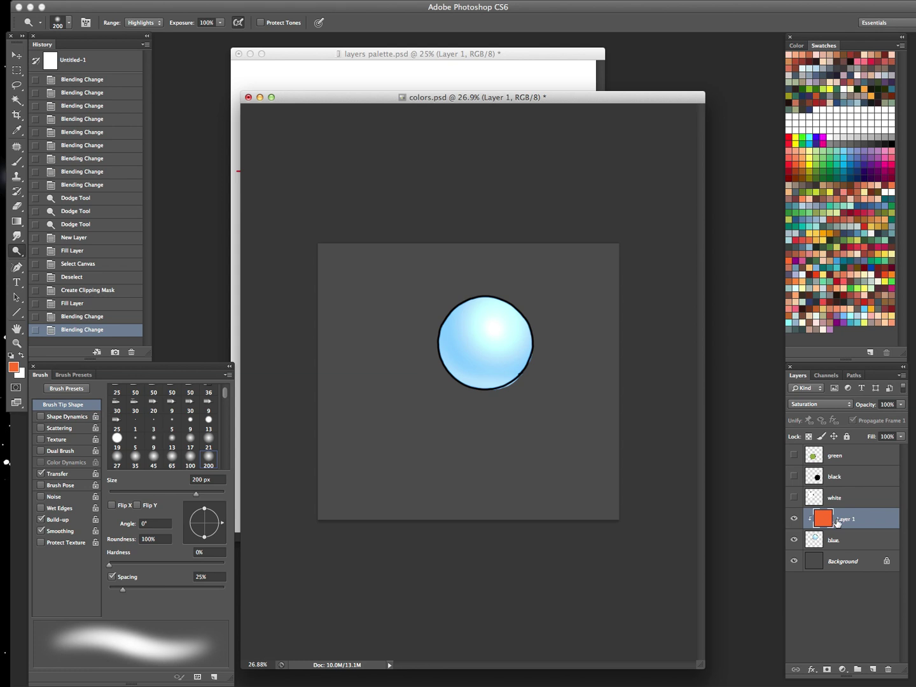
# Clear the orange fill from the whole clipped layer and set its blend mode to Color
pyautogui.press('super+a')
pyautogui.press('BackSpace')
pyautogui.press('super+d')
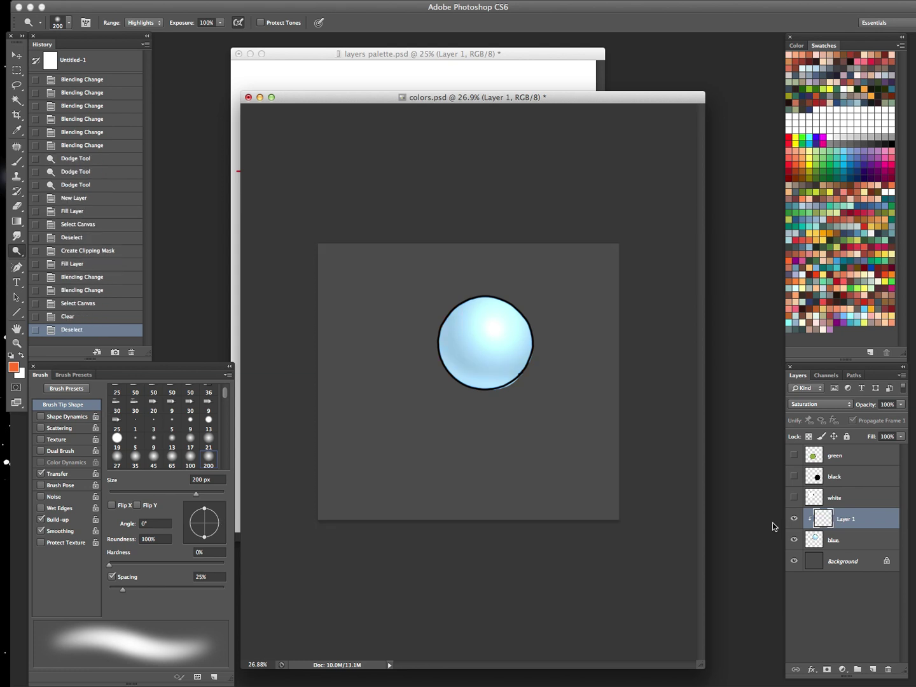
pyautogui.click(843, 405)
pyautogui.click(824, 409)
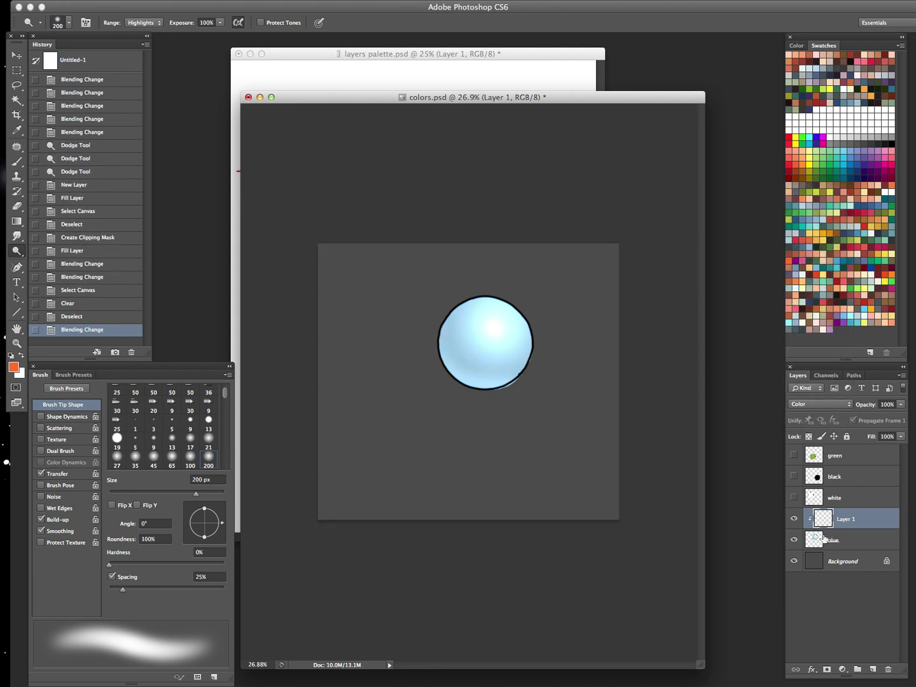
# Try painting orange along the blue circle's left edge on Layer 1 with a hard 200 px brush
pyautogui.click(819, 540)
pyautogui.click(820, 520)
pyautogui.press('b')
pyautogui.press(']')
pyautogui.moveTo(446, 344); pyautogui.dragTo(462, 384)
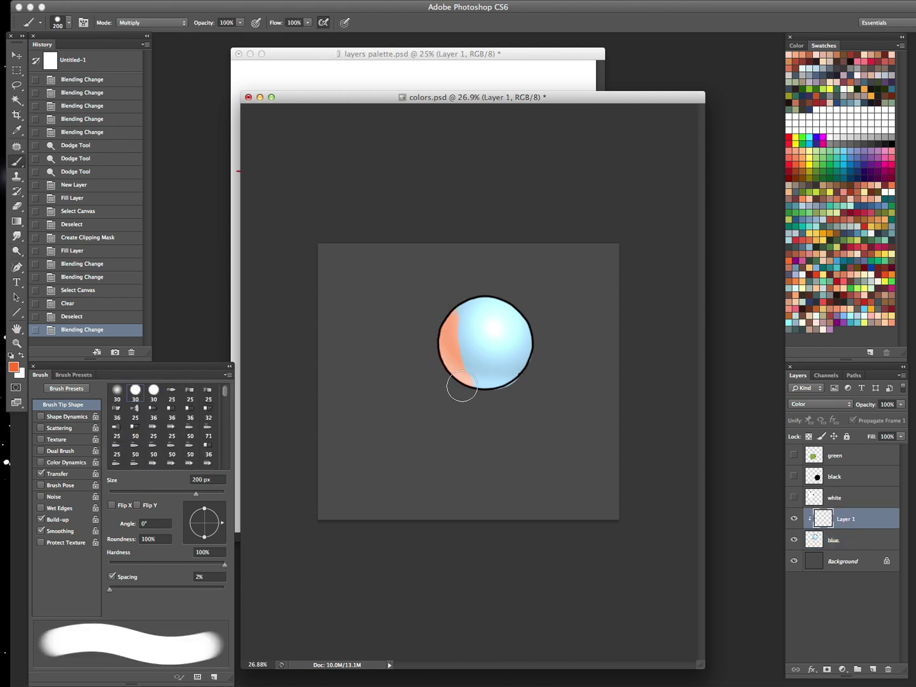
pyautogui.press('super+z')
# Set the brush's painting mode to Normal and load the "soft brush" preset
pyautogui.click(24, 25)
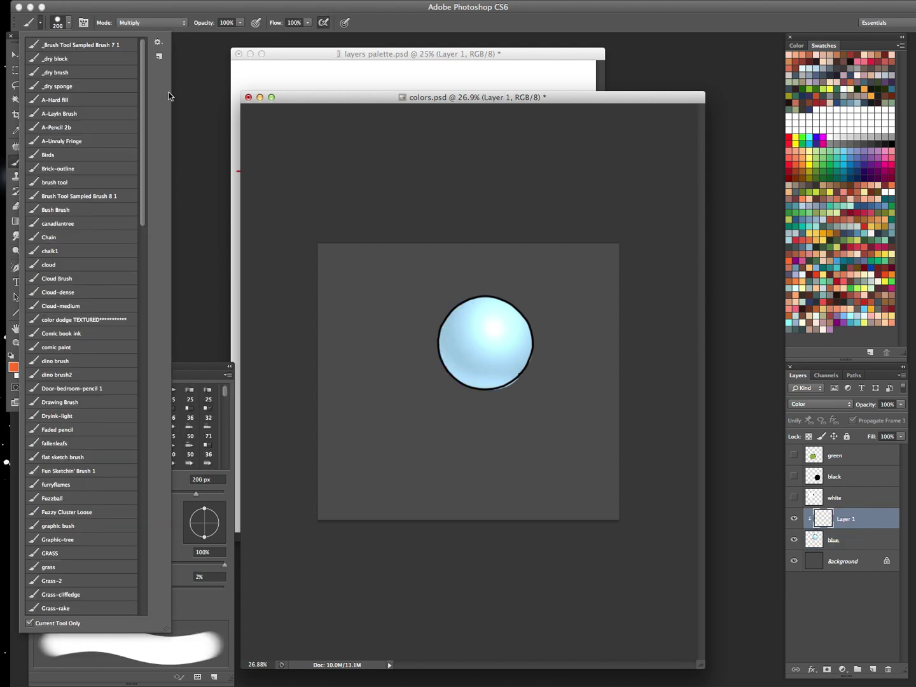
pyautogui.click(184, 23)
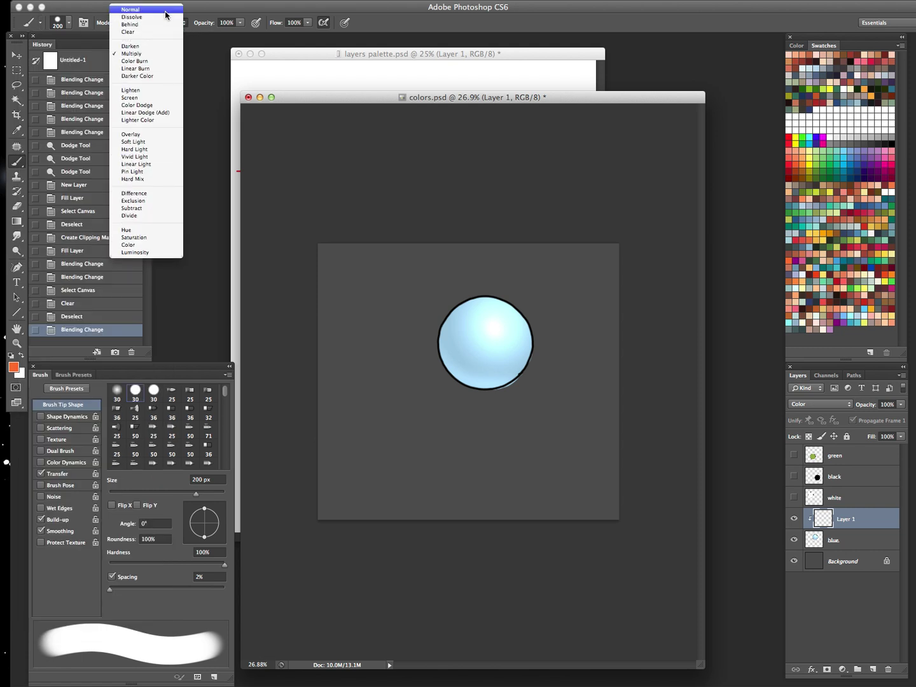
pyautogui.click(165, 15)
pyautogui.click(32, 27)
pyautogui.moveTo(140, 182)
pyautogui.mouseDown()
pyautogui.moveTo(161, 437)
pyautogui.moveTo(89, 392)
pyautogui.mouseUp()
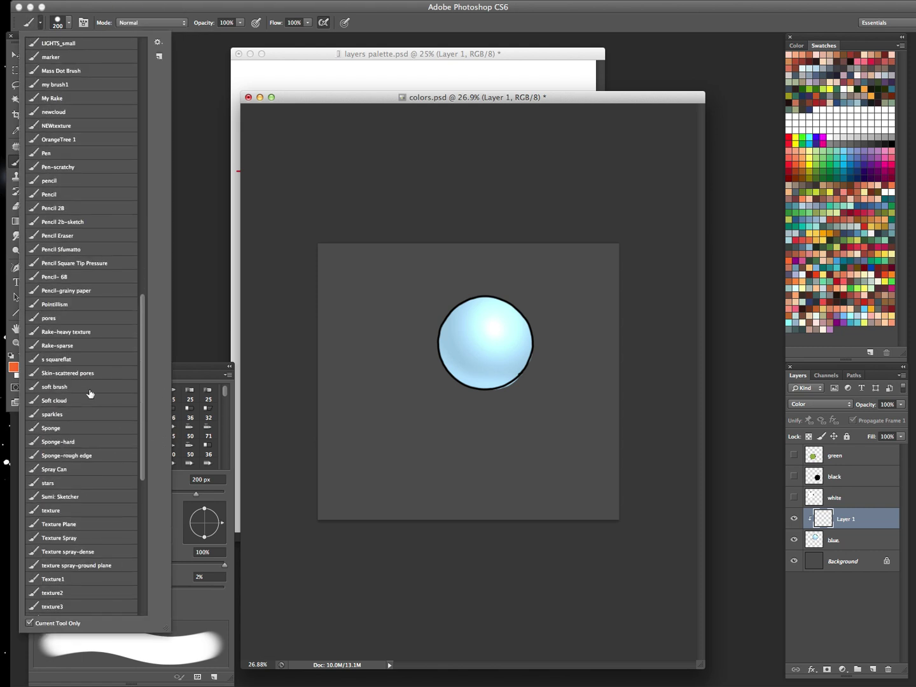
pyautogui.click(89, 391)
pyautogui.click(420, 18)
pyautogui.press(',')
pyautogui.press(',')
pyautogui.press(',')
pyautogui.press(',')
pyautogui.press(',')
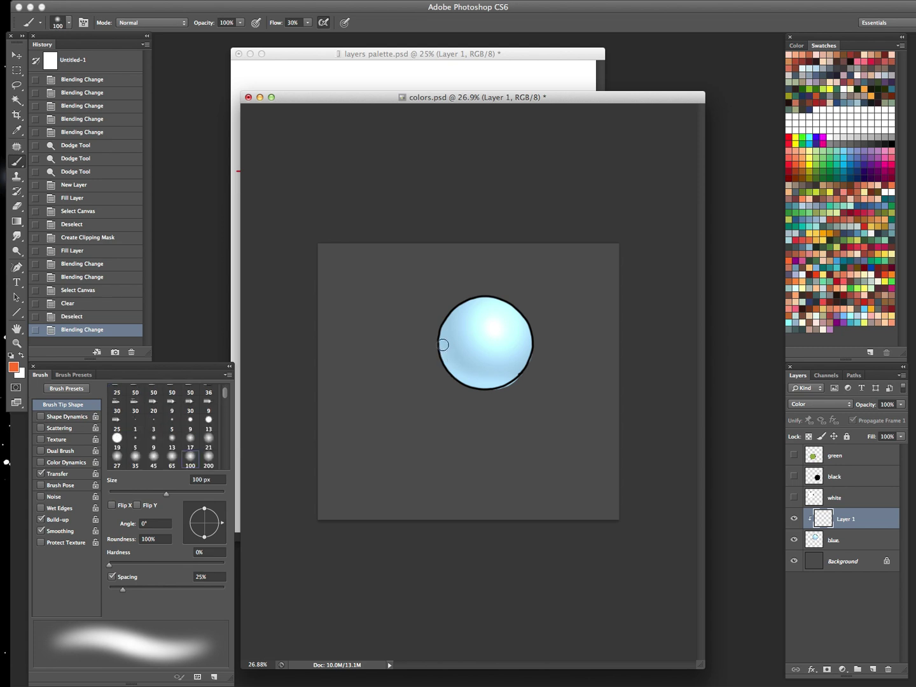
# Try shading the circle's outer area with orange on the clipped layer using a soft 400 px brush
pyautogui.press(']')
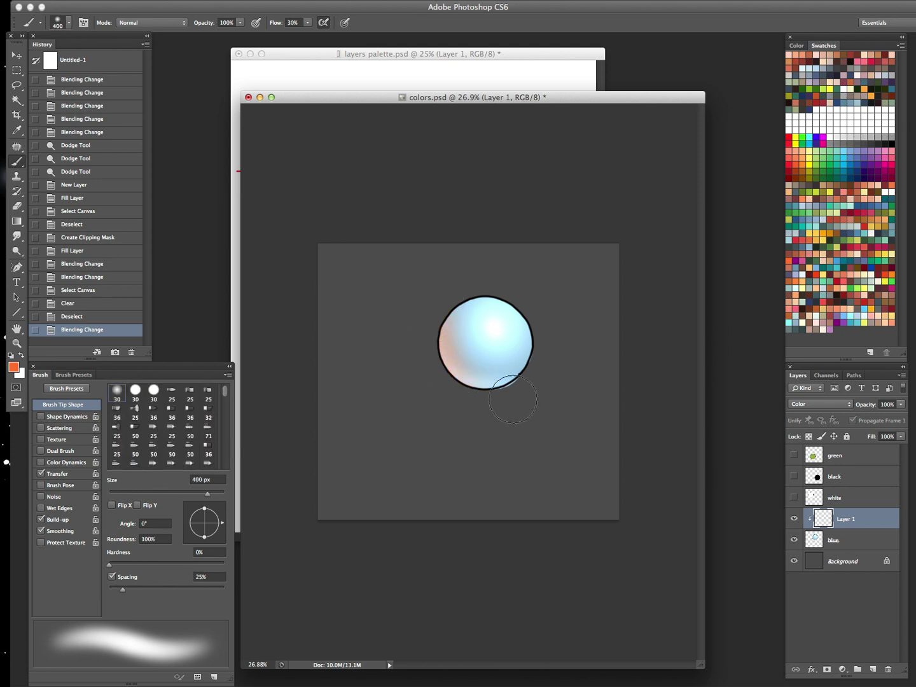
pyautogui.moveTo(511, 399)
pyautogui.mouseDown()
pyautogui.moveTo(498, 380)
pyautogui.moveTo(529, 381)
pyautogui.moveTo(537, 345)
pyautogui.moveTo(513, 377)
pyautogui.moveTo(461, 386)
pyautogui.moveTo(449, 314)
pyautogui.moveTo(531, 353)
pyautogui.moveTo(524, 321)
pyautogui.mouseUp()
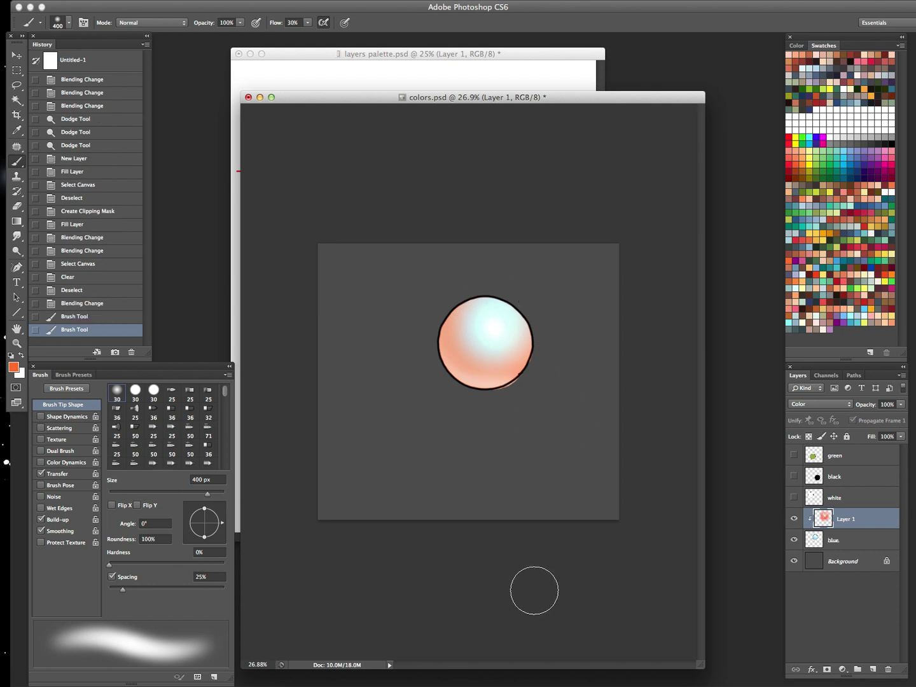
pyautogui.hotkey('ctrl', 'alt', 'z')
pyautogui.hotkey('ctrl', 'alt', 'z')
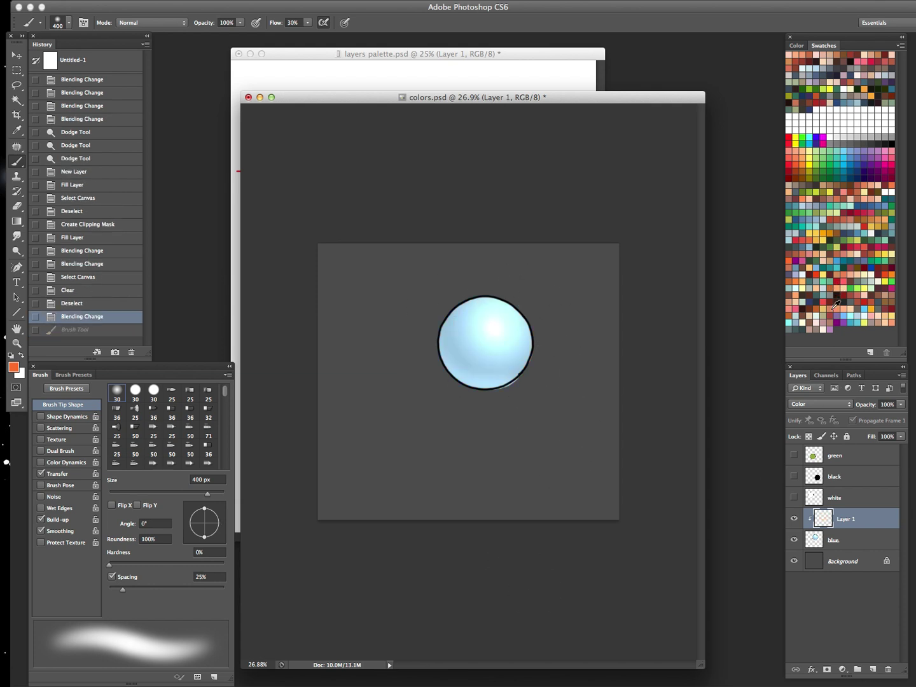
# Paint a yellow highlight and pink shading around the circle on the clipped layer, redoing the first highlight stroke
pyautogui.click(849, 315)
pyautogui.click(863, 235)
pyautogui.moveTo(486, 333)
pyautogui.mouseDown()
pyautogui.moveTo(497, 317)
pyautogui.moveTo(507, 332)
pyautogui.moveTo(477, 318)
pyautogui.moveTo(481, 306)
pyautogui.moveTo(545, 318)
pyautogui.mouseUp()
pyautogui.hotkey('ctrl', 'z')
pyautogui.moveTo(486, 318)
pyautogui.mouseDown()
pyautogui.moveTo(478, 316)
pyautogui.moveTo(466, 335)
pyautogui.moveTo(494, 323)
pyautogui.mouseUp()
pyautogui.click(807, 256)
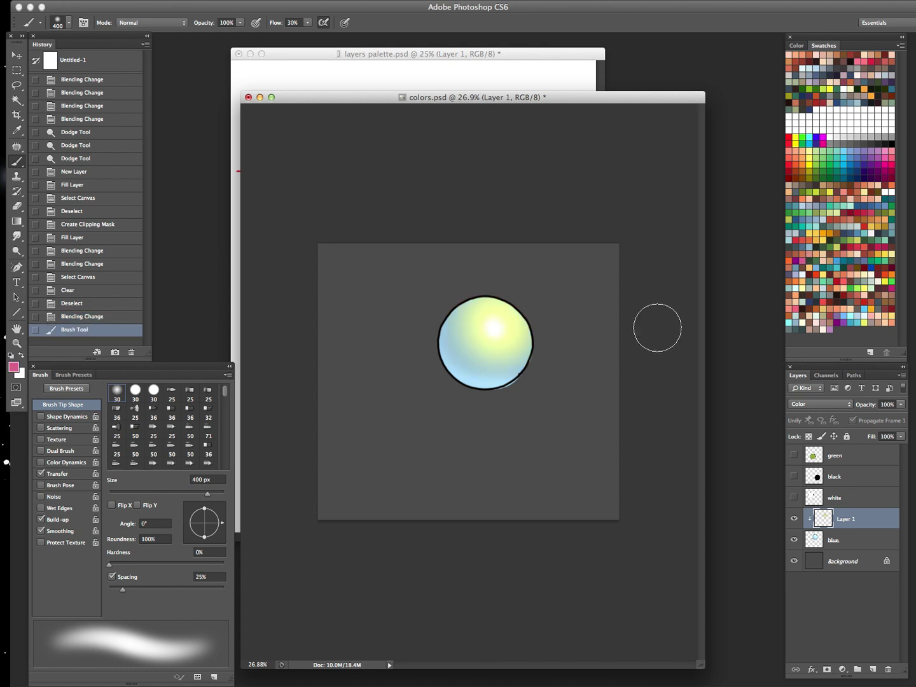
pyautogui.moveTo(453, 366)
pyautogui.mouseDown()
pyautogui.moveTo(441, 386)
pyautogui.moveTo(439, 325)
pyautogui.moveTo(546, 373)
pyautogui.moveTo(450, 376)
pyautogui.moveTo(447, 298)
pyautogui.moveTo(548, 372)
pyautogui.moveTo(521, 366)
pyautogui.moveTo(472, 381)
pyautogui.moveTo(458, 304)
pyautogui.moveTo(563, 304)
pyautogui.moveTo(536, 333)
pyautogui.mouseUp()
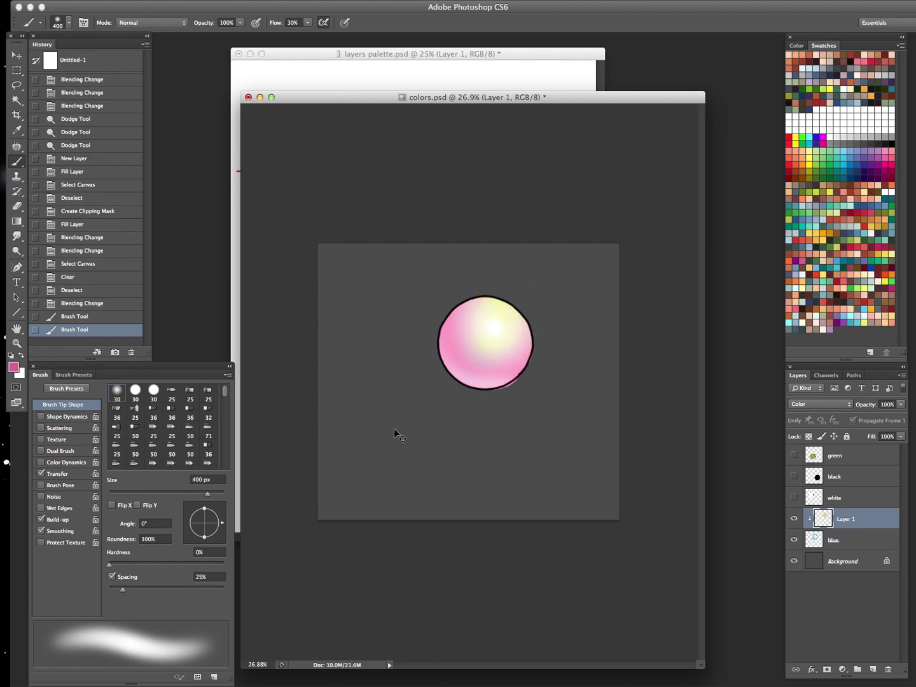
# Delete the clipped color layer and revert the document to the history state before the dodge strokes
pyautogui.press('super+alt+z')
pyautogui.press('super+alt+z')
pyautogui.moveTo(859, 520); pyautogui.dragTo(885, 668)
pyautogui.click(101, 121)
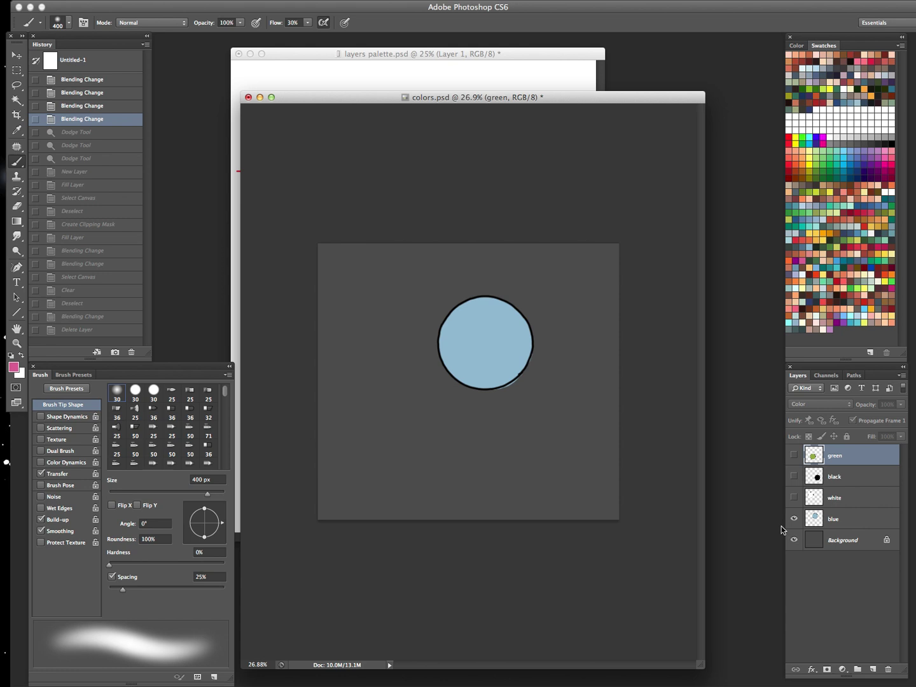
# Set the blue layer's blend mode to Luminosity and show the white, black, and green layers
pyautogui.click(825, 517)
pyautogui.click(842, 406)
pyautogui.click(818, 628)
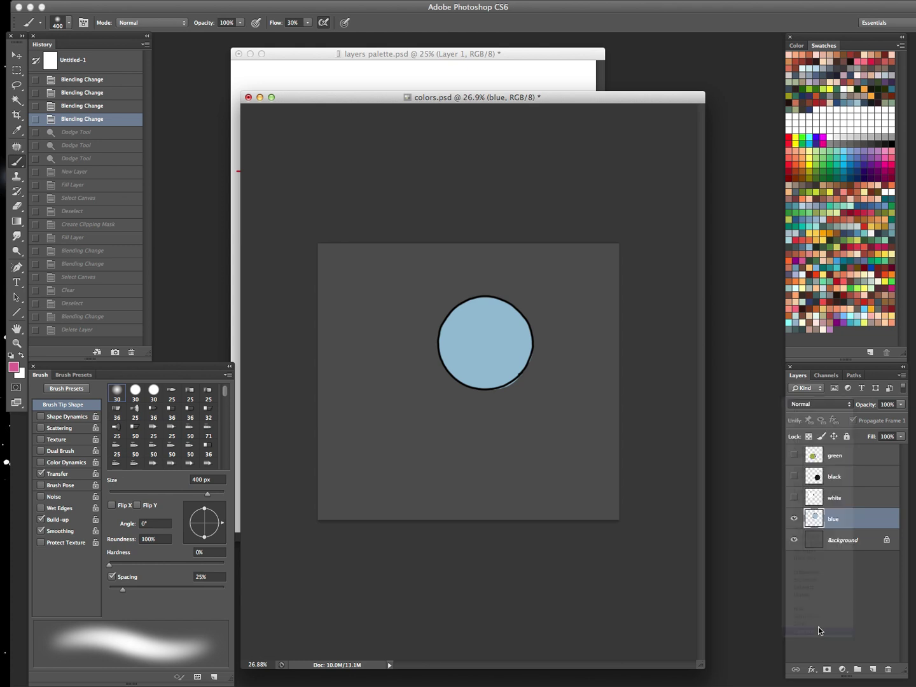
pyautogui.click(794, 497)
pyautogui.click(793, 476)
pyautogui.click(793, 455)
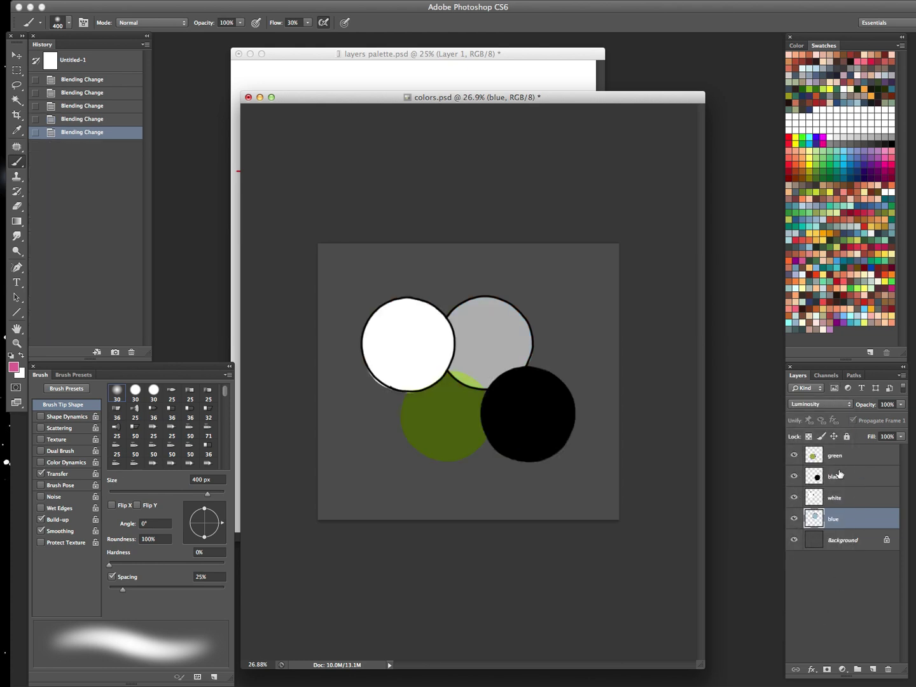
# Set the blend modes of the green and blue layers to Normal
pyautogui.click(846, 464)
pyautogui.click(826, 405)
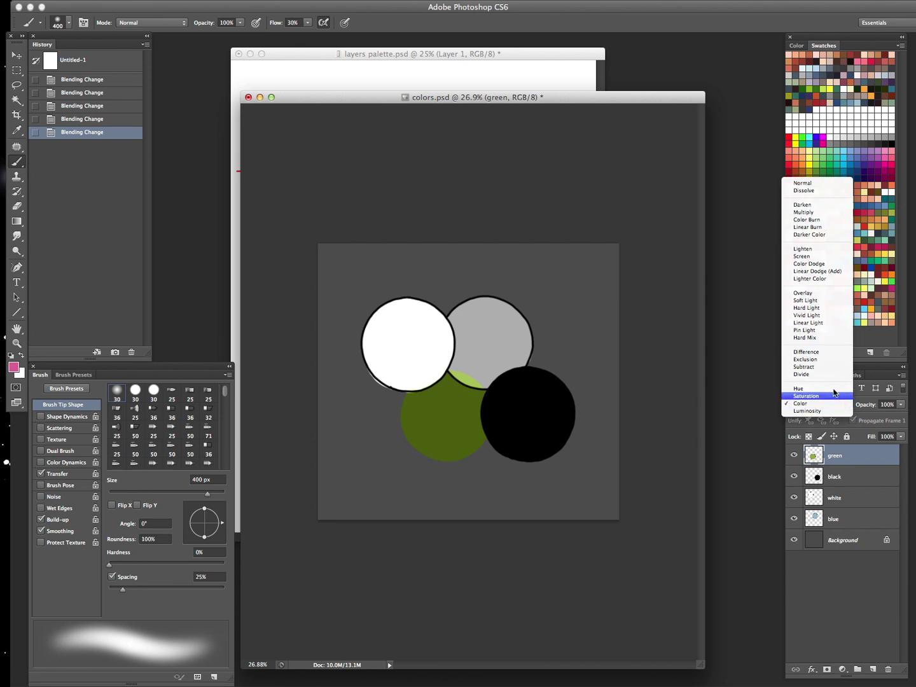
pyautogui.click(841, 473)
pyautogui.click(839, 512)
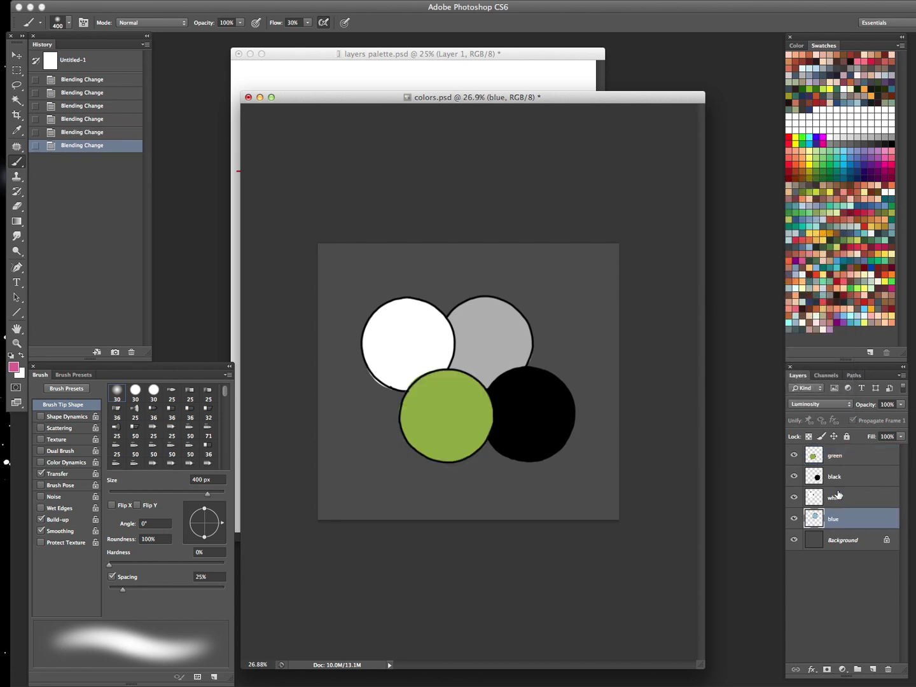
pyautogui.click(845, 408)
pyautogui.click(817, 177)
# Set the green layer's blend mode to Luminosity
pyautogui.click(849, 455)
pyautogui.click(835, 404)
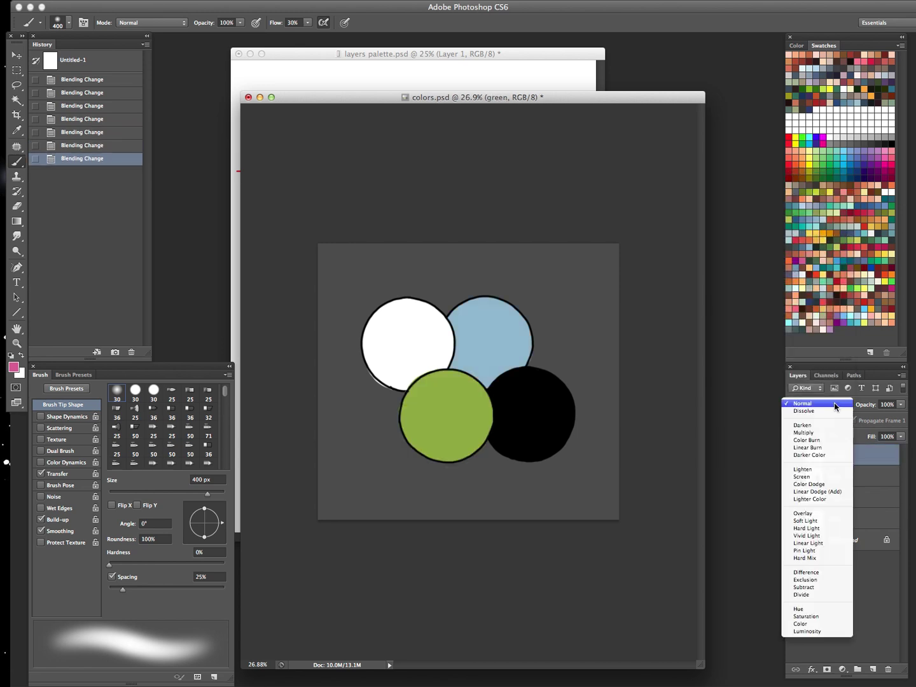
pyautogui.click(805, 631)
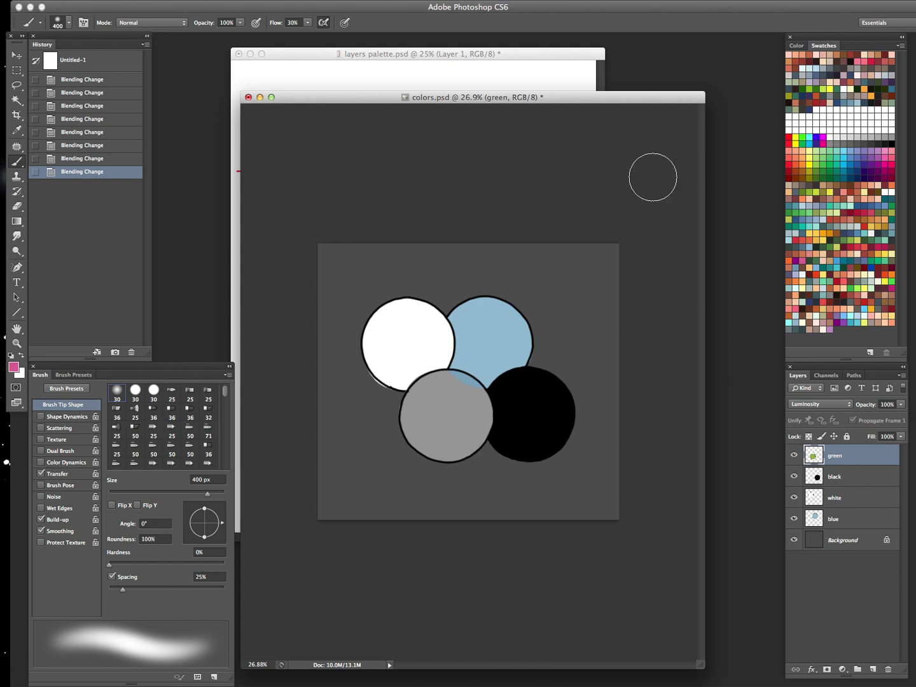
# Uncover the layers palette.psd reference to review the blend mode groups, and move colors.psd back over it
pyautogui.moveTo(605, 98); pyautogui.dragTo(597, 444)
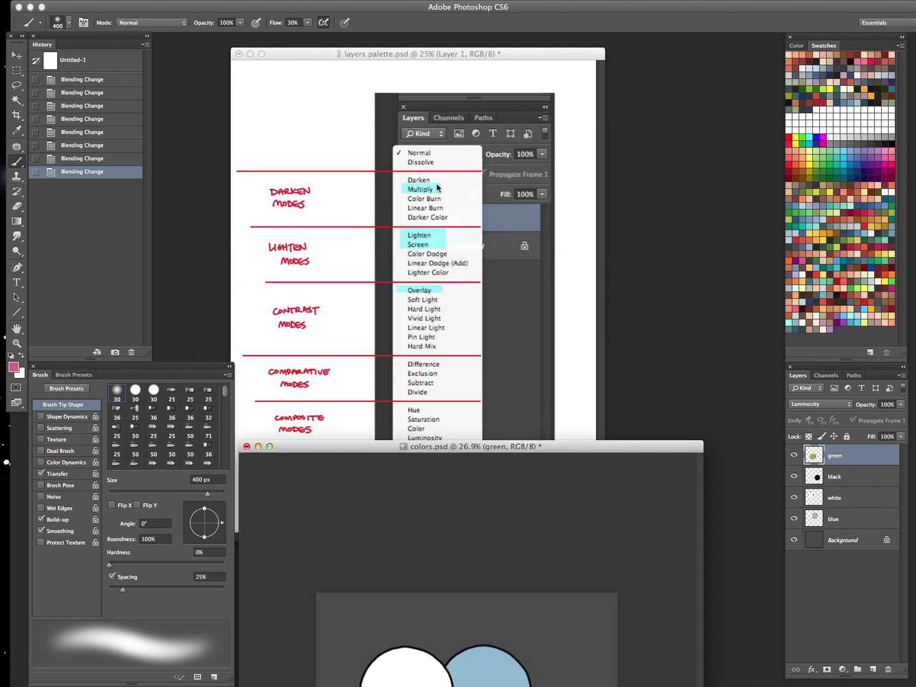
pyautogui.moveTo(524, 59); pyautogui.dragTo(528, 49)
pyautogui.moveTo(655, 444); pyautogui.dragTo(667, 126)
# Hide the white, black, and green layers and dodge soft highlights onto the blue circle, ending with a 400 px brush
pyautogui.click(844, 511)
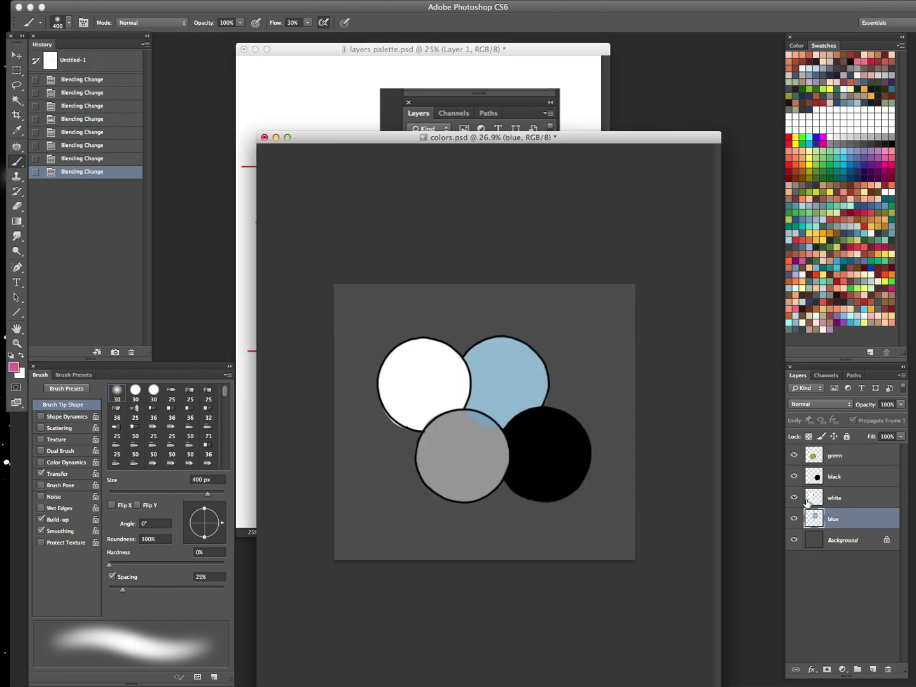
pyautogui.moveTo(793, 497); pyautogui.dragTo(794, 455)
pyautogui.press('o')
pyautogui.press(']')
pyautogui.press(']')
pyautogui.press(']')
pyautogui.press(']')
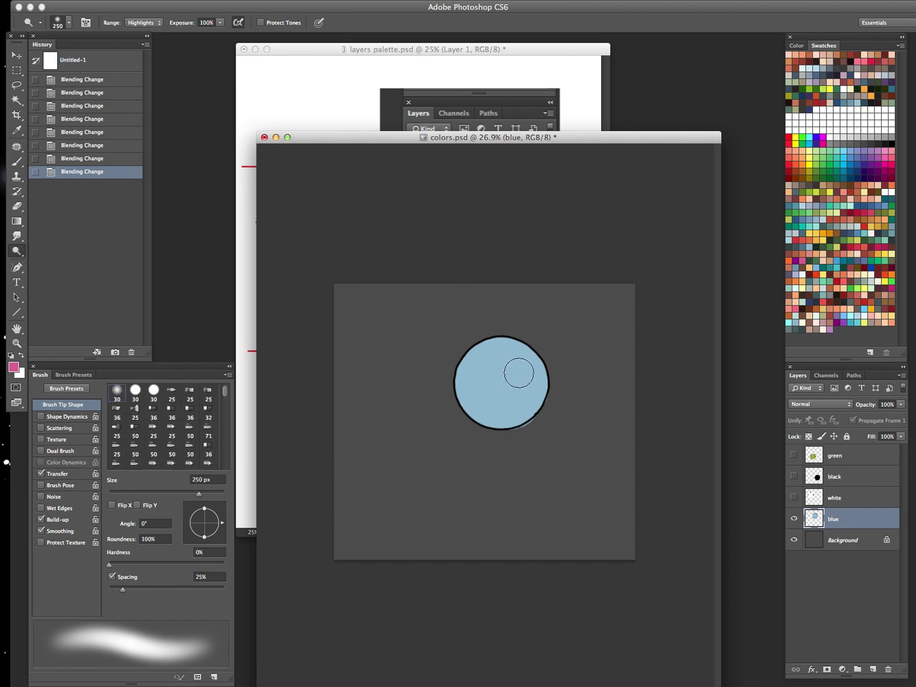
pyautogui.moveTo(505, 360)
pyautogui.mouseDown()
pyautogui.moveTo(521, 387)
pyautogui.moveTo(522, 341)
pyautogui.moveTo(498, 349)
pyautogui.moveTo(516, 370)
pyautogui.moveTo(532, 312)
pyautogui.mouseUp()
pyautogui.press('[')
pyautogui.moveTo(492, 361)
pyautogui.mouseDown()
pyautogui.moveTo(525, 393)
pyautogui.moveTo(505, 374)
pyautogui.moveTo(501, 391)
pyautogui.moveTo(487, 345)
pyautogui.moveTo(498, 340)
pyautogui.moveTo(549, 400)
pyautogui.moveTo(464, 388)
pyautogui.moveTo(486, 440)
pyautogui.mouseUp()
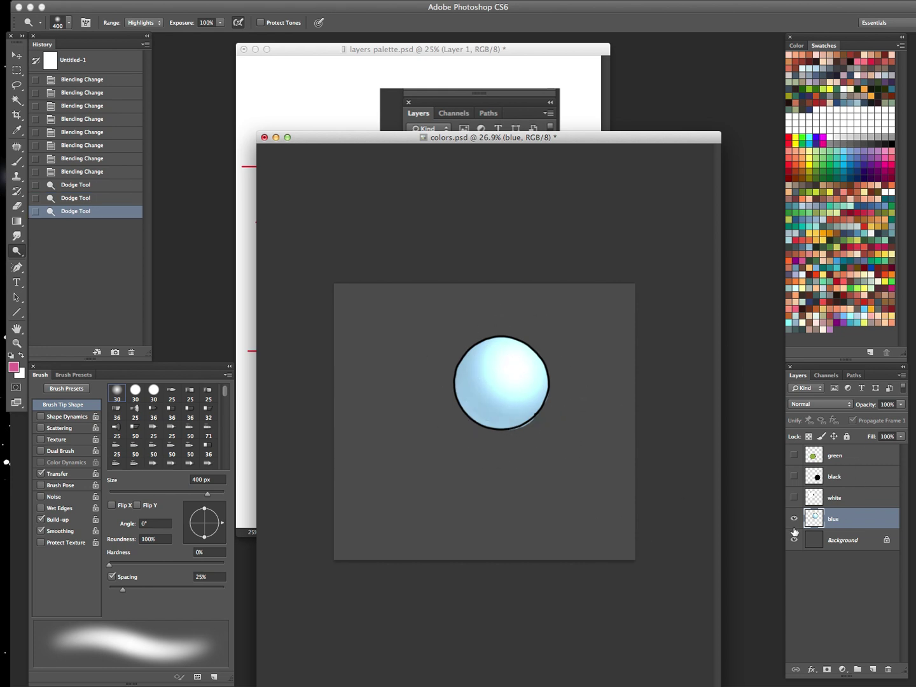
# Create a new layer clipped to the blue layer with its blend mode set to Multiply
pyautogui.press('super+shift+n')
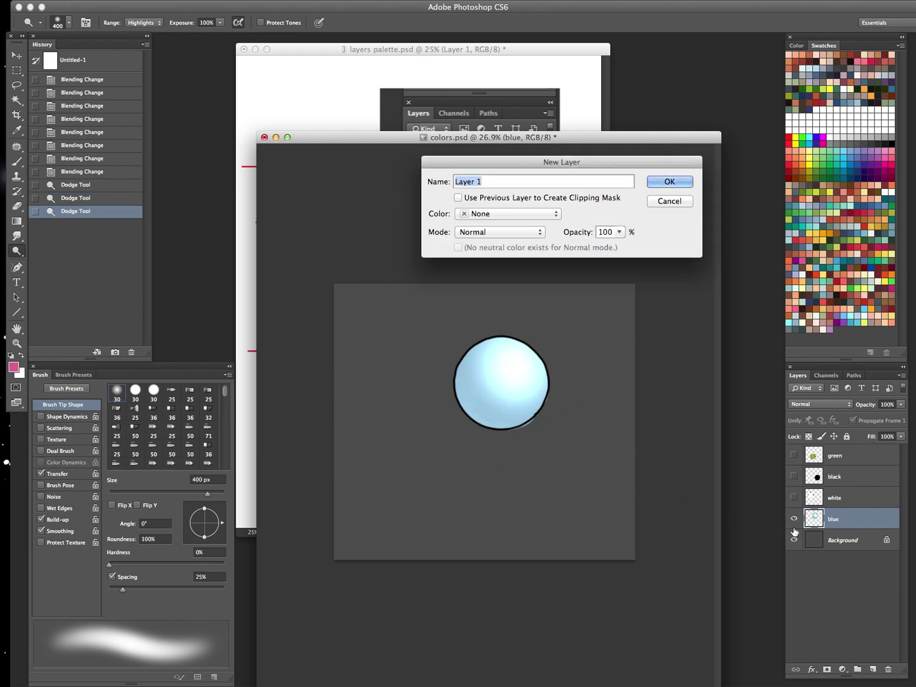
pyautogui.click(458, 197)
pyautogui.click(541, 233)
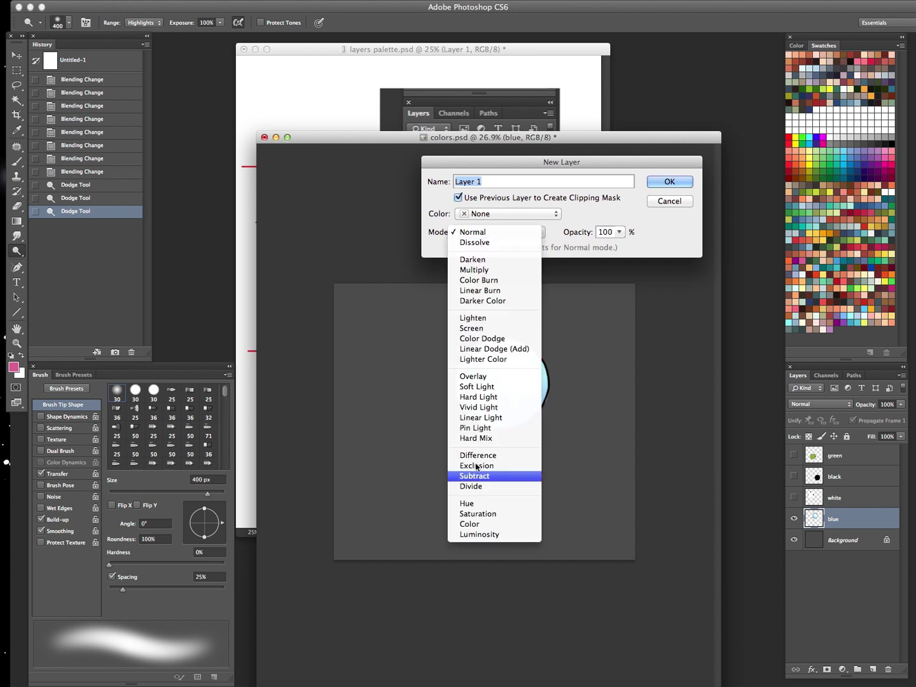
pyautogui.click(502, 270)
pyautogui.click(670, 181)
# Try shading the blue circle on its clipped Multiply layer with a soft 700 px dark slate brush
pyautogui.click(798, 244)
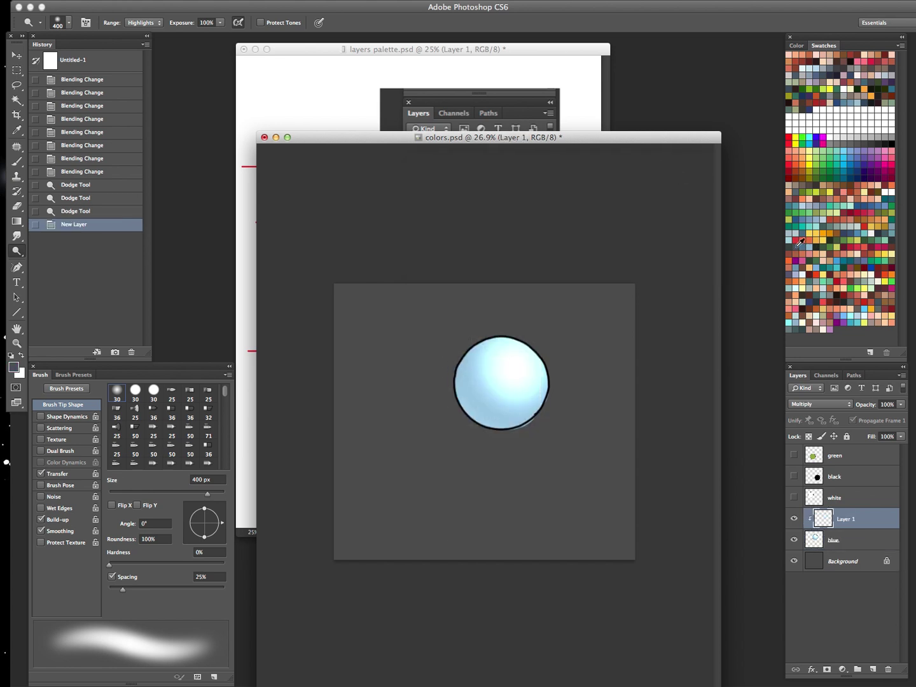
pyautogui.press('b')
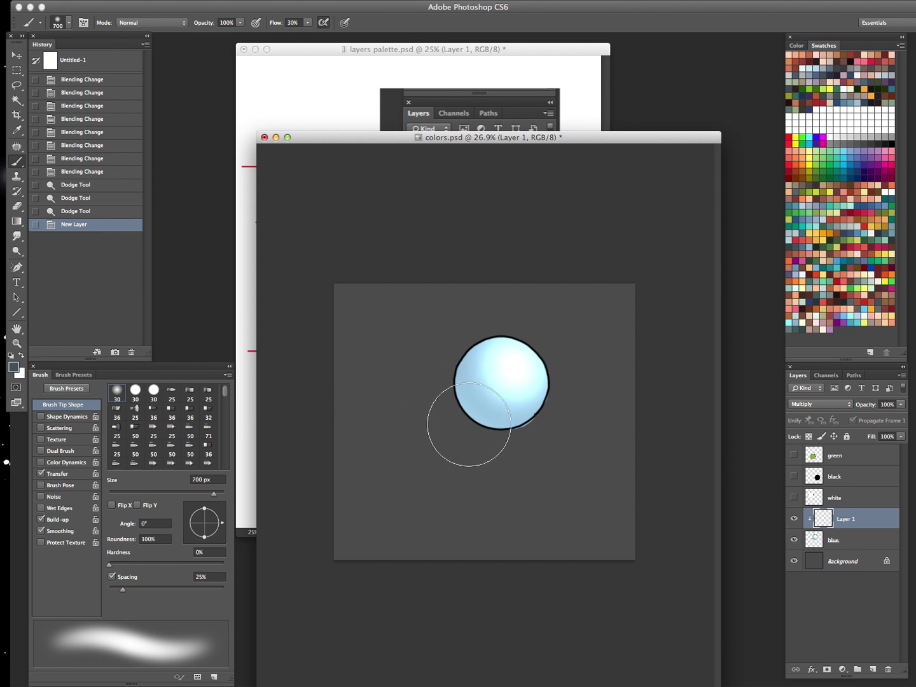
pyautogui.moveTo(495, 358)
pyautogui.mouseDown()
pyautogui.moveTo(508, 439)
pyautogui.moveTo(545, 393)
pyautogui.moveTo(548, 338)
pyautogui.moveTo(523, 467)
pyautogui.moveTo(571, 337)
pyautogui.moveTo(537, 535)
pyautogui.mouseUp()
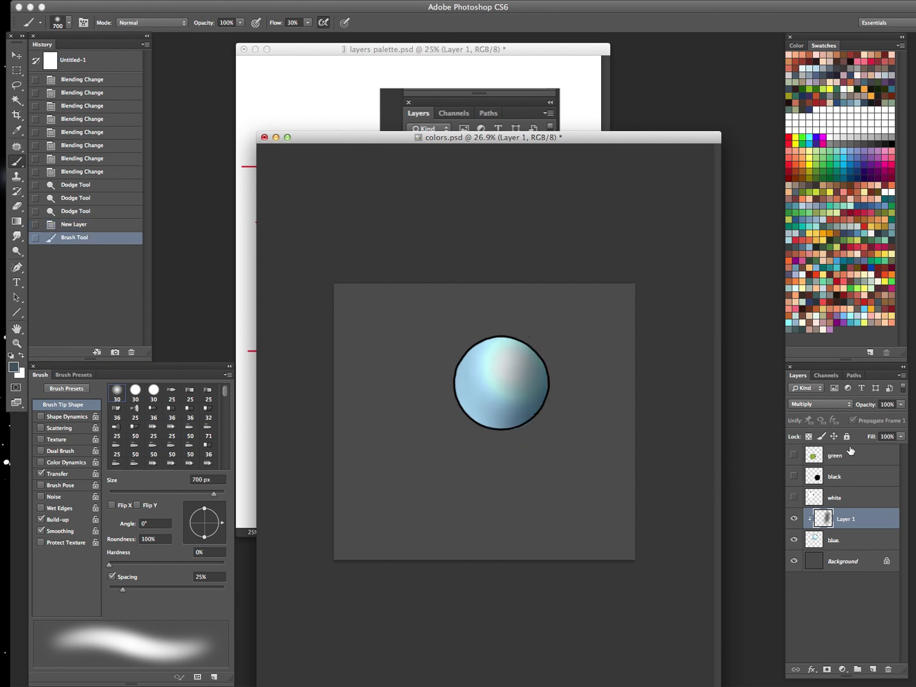
pyautogui.hotkey('ctrl', 'z')
pyautogui.moveTo(471, 445)
pyautogui.mouseDown()
pyautogui.moveTo(466, 343)
pyautogui.moveTo(483, 372)
pyautogui.moveTo(475, 519)
pyautogui.moveTo(497, 386)
pyautogui.moveTo(524, 356)
pyautogui.moveTo(496, 599)
pyautogui.moveTo(546, 388)
pyautogui.mouseUp()
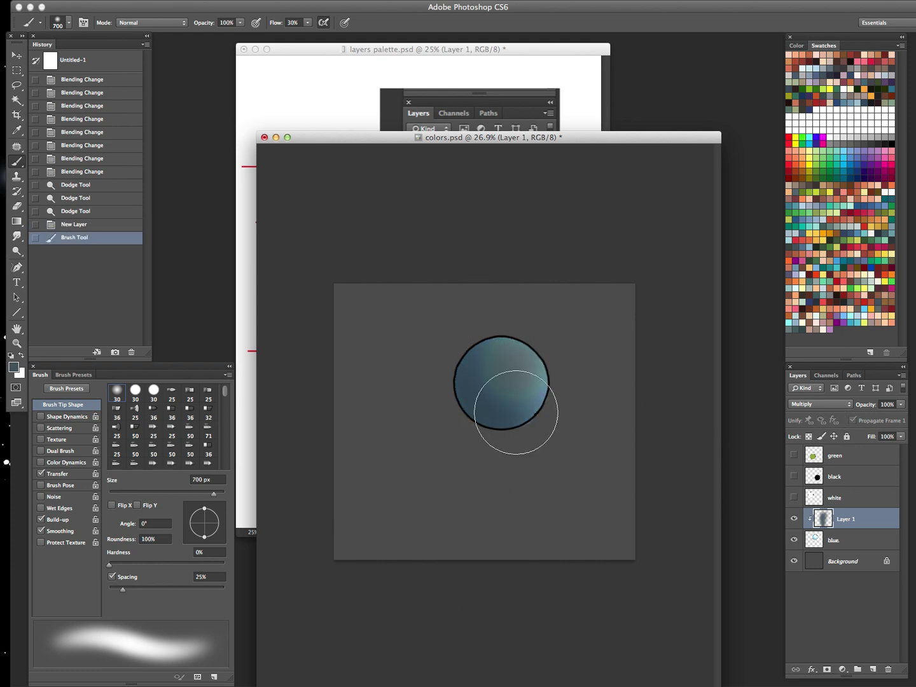
pyautogui.click(495, 495)
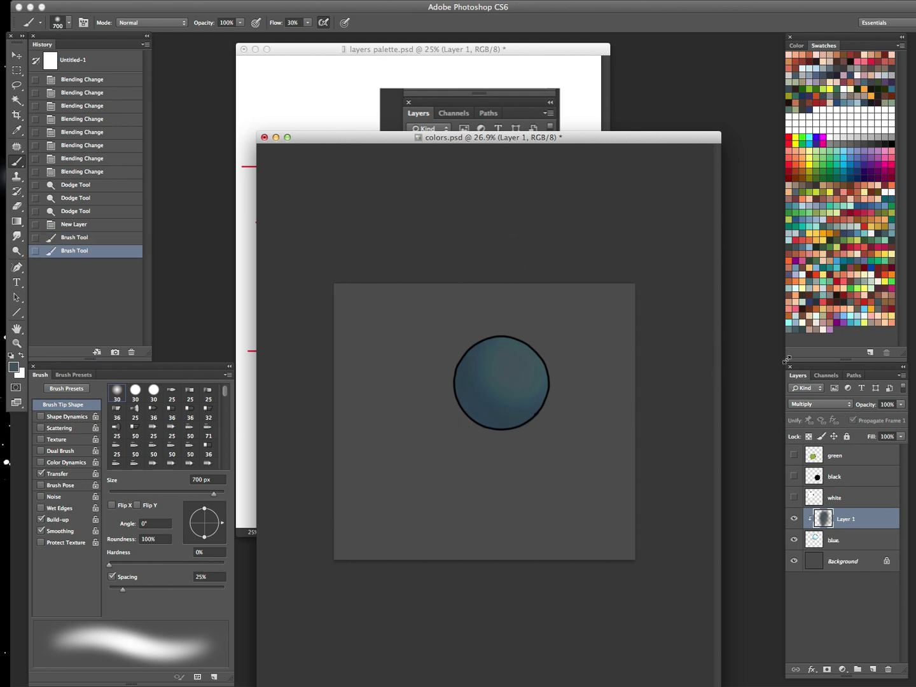
pyautogui.press('super+alt+z')
pyautogui.press('super+alt+z')
pyautogui.moveTo(456, 413)
pyautogui.mouseDown()
pyautogui.moveTo(545, 427)
pyautogui.moveTo(486, 439)
pyautogui.moveTo(483, 451)
pyautogui.moveTo(512, 442)
pyautogui.moveTo(482, 429)
pyautogui.moveTo(564, 402)
pyautogui.moveTo(470, 448)
pyautogui.moveTo(432, 389)
pyautogui.mouseUp()
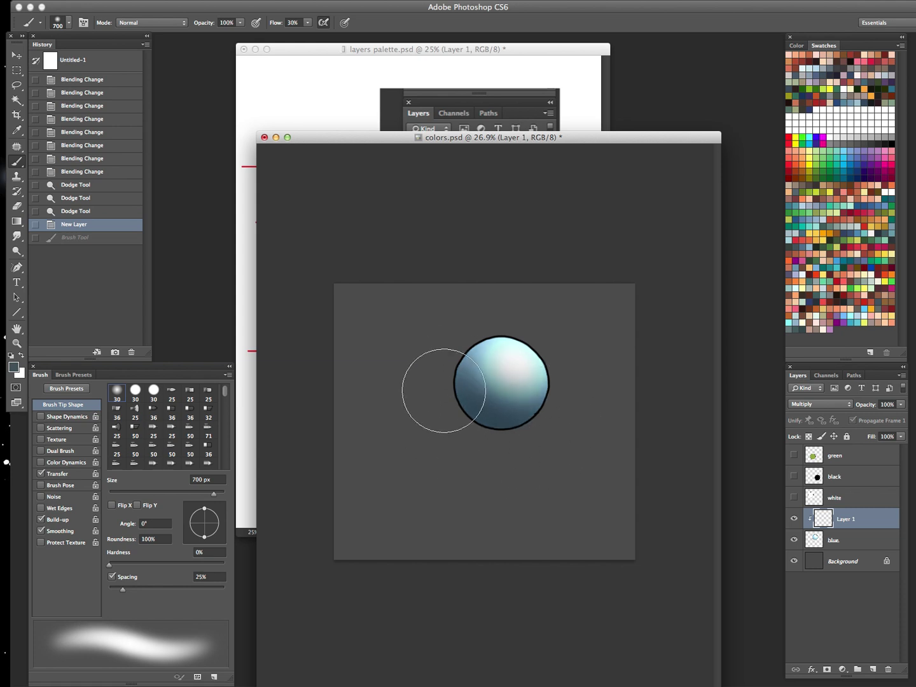
pyautogui.press('super+z')
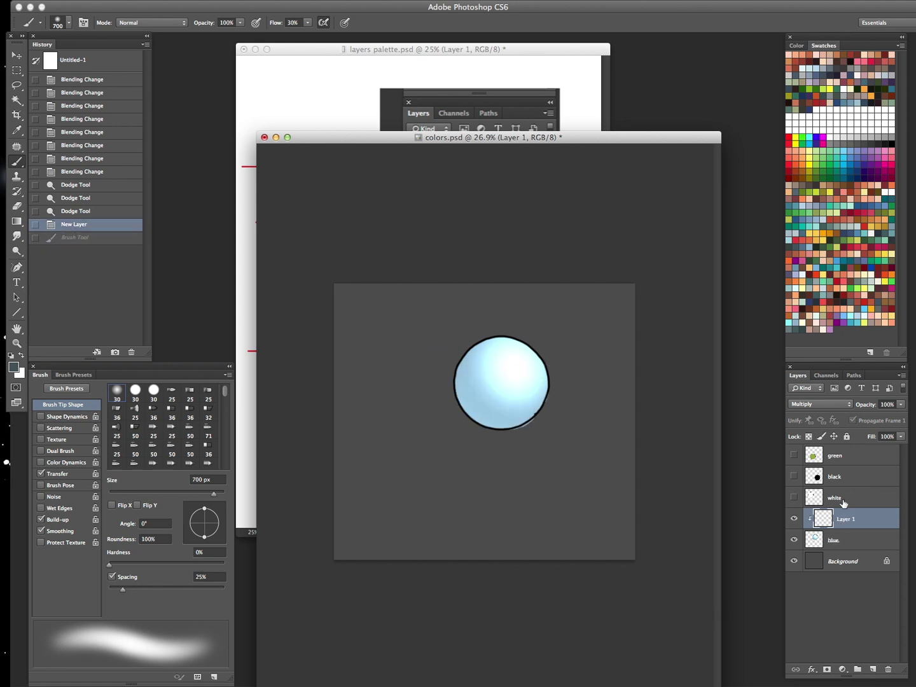
# Pick orange as the painting color, undo a test stroke, and set the clipped layer's blend mode to Lighten
pyautogui.click(863, 313)
pyautogui.moveTo(523, 372)
pyautogui.mouseDown()
pyautogui.moveTo(511, 379)
pyautogui.moveTo(547, 381)
pyautogui.mouseUp()
pyautogui.press('super+z')
pyautogui.click(840, 410)
pyautogui.click(816, 442)
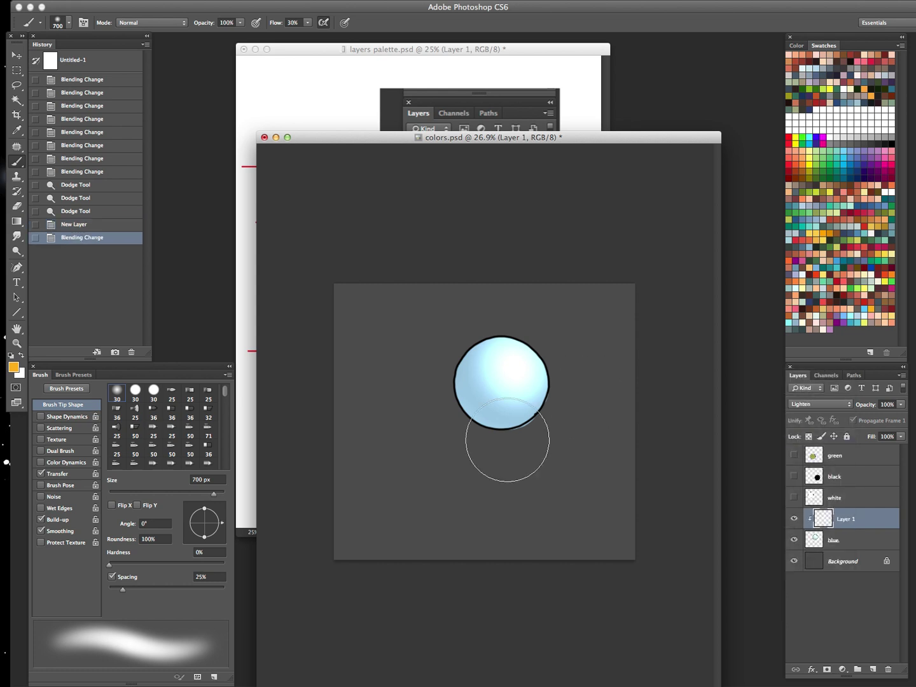
# Brush soft orange over the blue circle on the clipped Lighten layer, reducing the brush to 300 px, and undo the last strokes
pyautogui.moveTo(507, 440)
pyautogui.mouseDown()
pyautogui.moveTo(490, 360)
pyautogui.moveTo(518, 380)
pyautogui.moveTo(509, 358)
pyautogui.moveTo(524, 375)
pyautogui.moveTo(541, 362)
pyautogui.moveTo(501, 368)
pyautogui.moveTo(499, 358)
pyautogui.moveTo(510, 391)
pyautogui.moveTo(494, 353)
pyautogui.moveTo(525, 364)
pyautogui.moveTo(487, 377)
pyautogui.moveTo(522, 356)
pyautogui.mouseUp()
pyautogui.press(',')
pyautogui.moveTo(508, 398)
pyautogui.mouseDown()
pyautogui.moveTo(483, 355)
pyautogui.moveTo(592, 320)
pyautogui.moveTo(645, 412)
pyautogui.moveTo(485, 391)
pyautogui.moveTo(493, 344)
pyautogui.mouseUp()
pyautogui.click(483, 358)
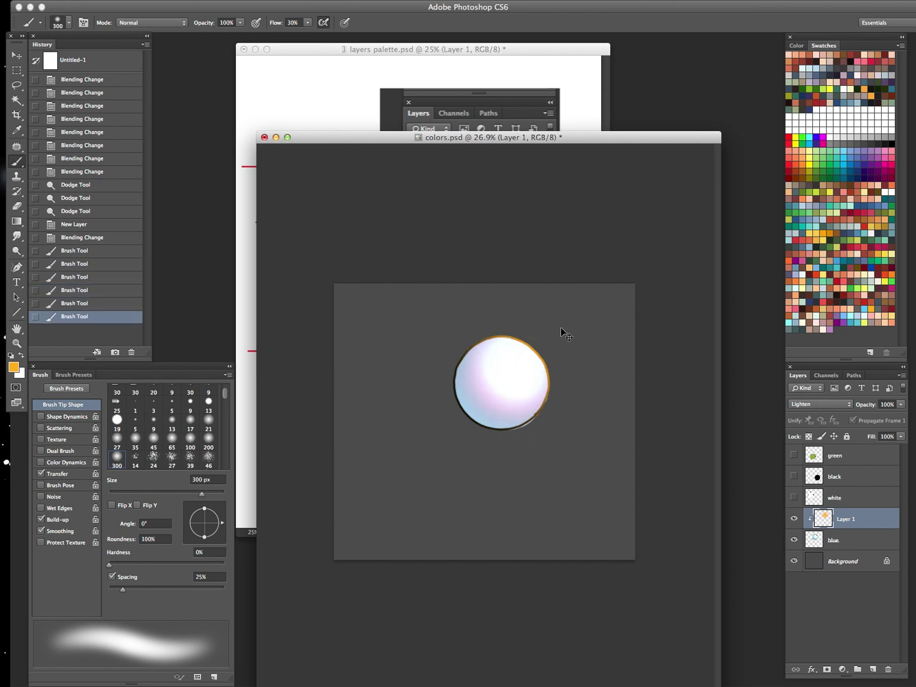
pyautogui.hotkey('ctrl', 'z')
pyautogui.hotkey('ctrl', 'alt', 'z')
pyautogui.hotkey('ctrl', 'alt', 'z')
pyautogui.hotkey('ctrl', 'alt', 'z')
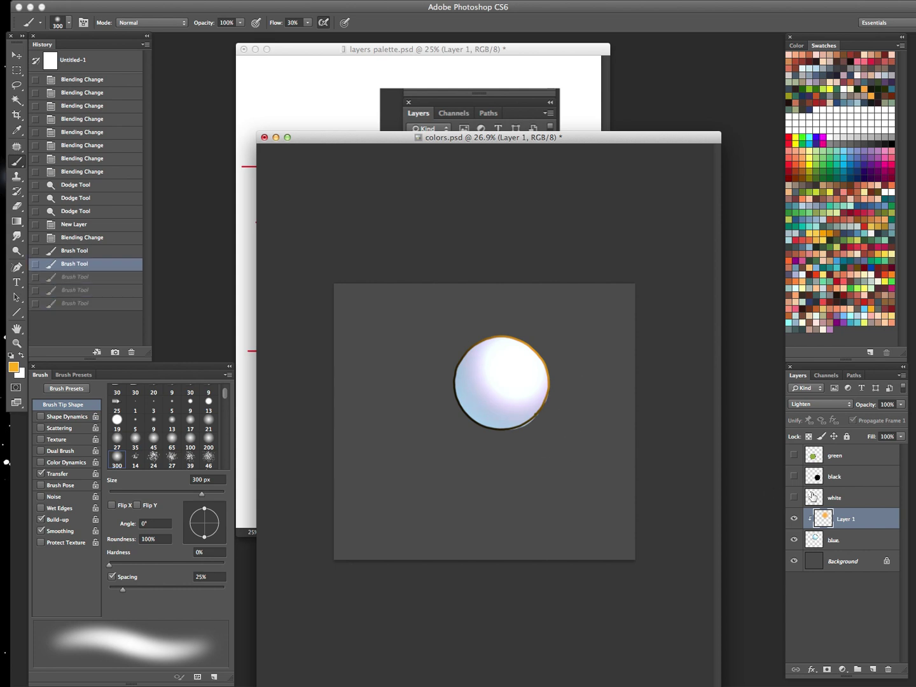
# Select and show the white layer, and hide the blue layer together with its clipped Layer 1
pyautogui.click(831, 499)
pyautogui.click(794, 497)
pyautogui.click(793, 539)
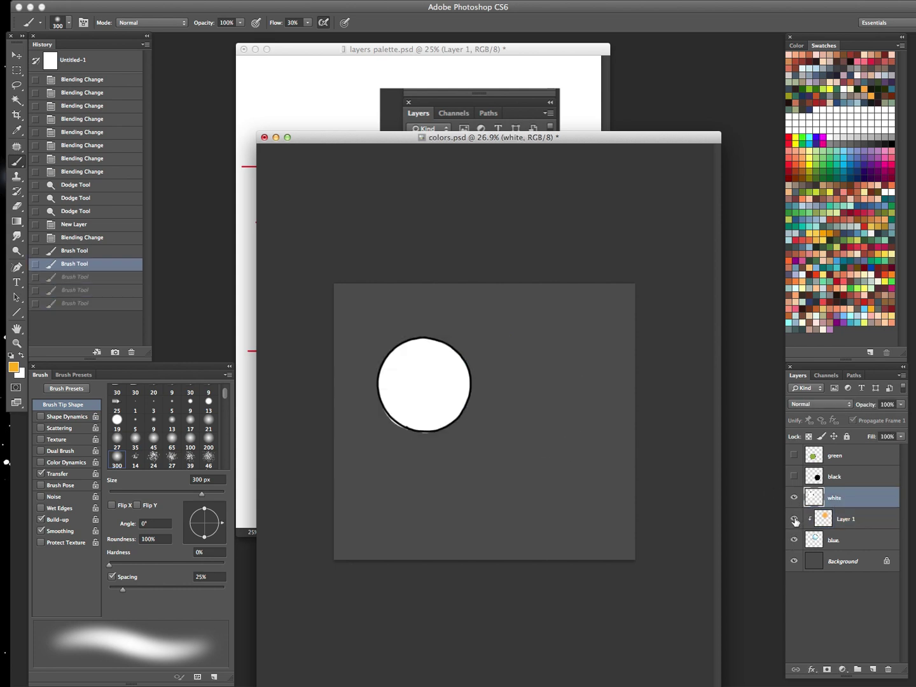
pyautogui.click(793, 540)
pyautogui.click(794, 518)
pyautogui.click(794, 541)
# Create a new layer clipped to the white layer with its blend mode set to Lighten
pyautogui.press('super+shift+n')
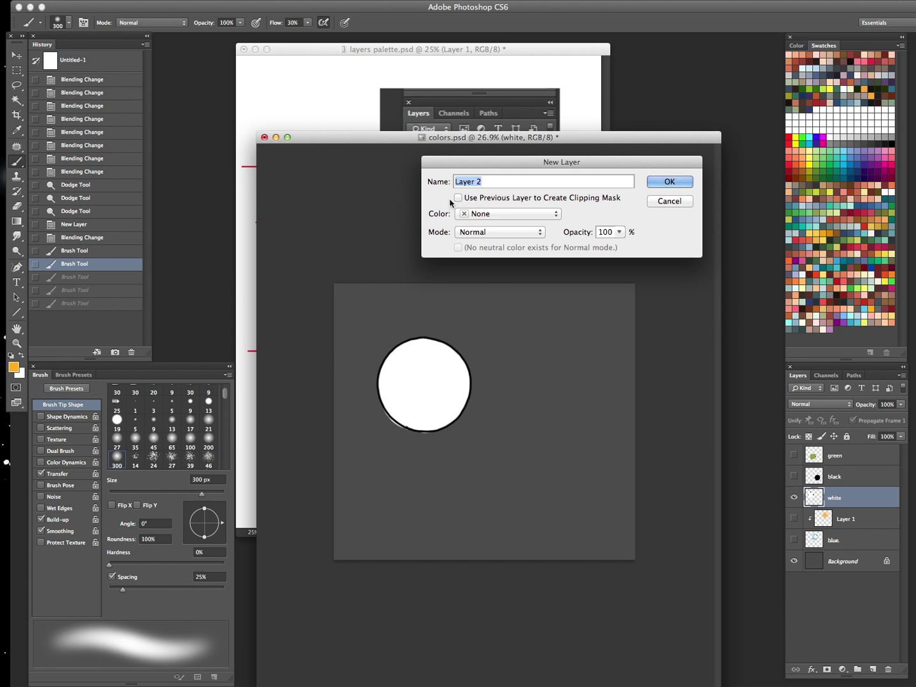
pyautogui.click(473, 233)
pyautogui.click(472, 318)
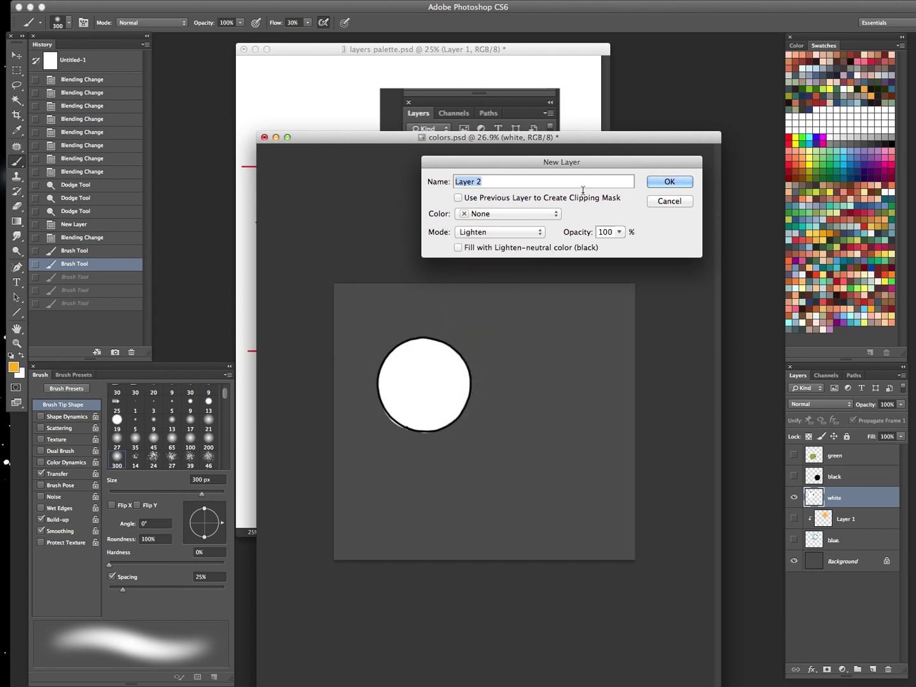
pyautogui.click(458, 197)
pyautogui.press('Return')
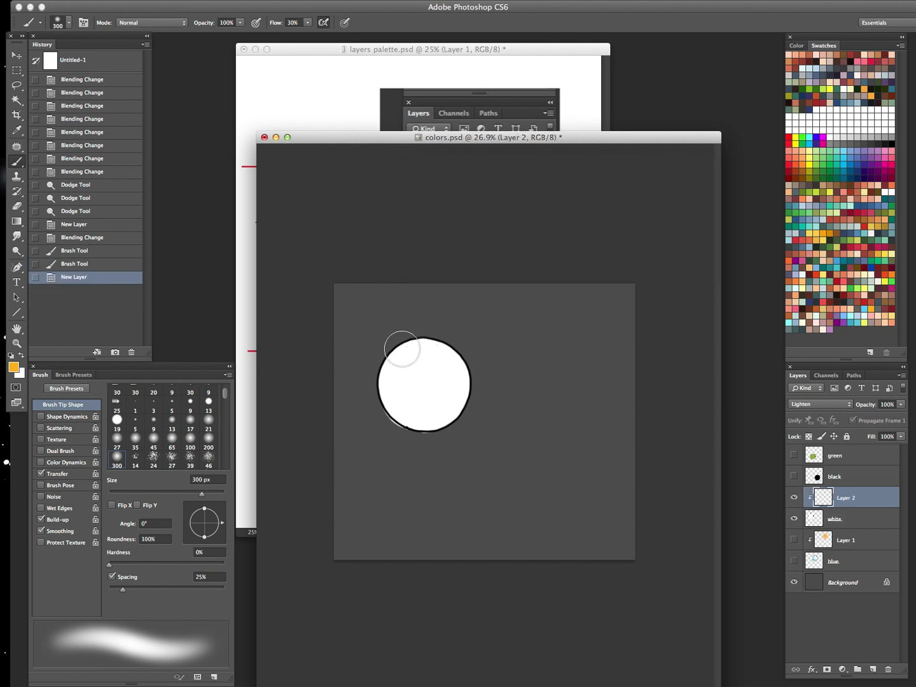
# Undo an orange test stroke and paint crimson over the white circle on Layer 2, with the brush at 600 px and 100% flow
pyautogui.moveTo(399, 346)
pyautogui.mouseDown()
pyautogui.moveTo(378, 414)
pyautogui.moveTo(393, 379)
pyautogui.moveTo(394, 433)
pyautogui.moveTo(430, 334)
pyautogui.moveTo(422, 427)
pyautogui.moveTo(467, 343)
pyautogui.moveTo(454, 413)
pyautogui.moveTo(467, 398)
pyautogui.moveTo(457, 381)
pyautogui.moveTo(381, 402)
pyautogui.moveTo(411, 381)
pyautogui.moveTo(458, 375)
pyautogui.mouseUp()
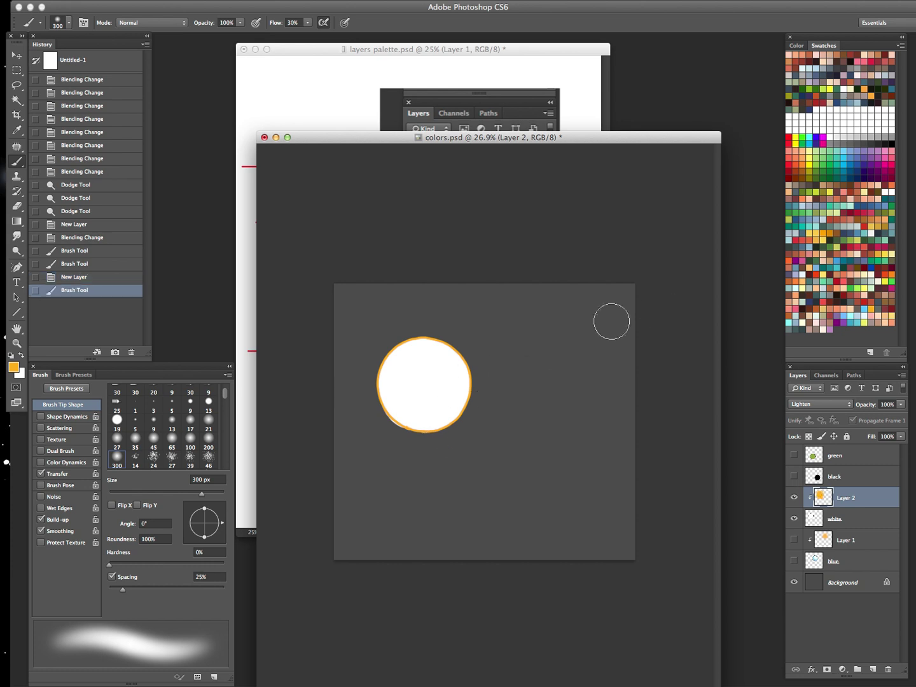
pyautogui.hotkey('ctrl', 'z')
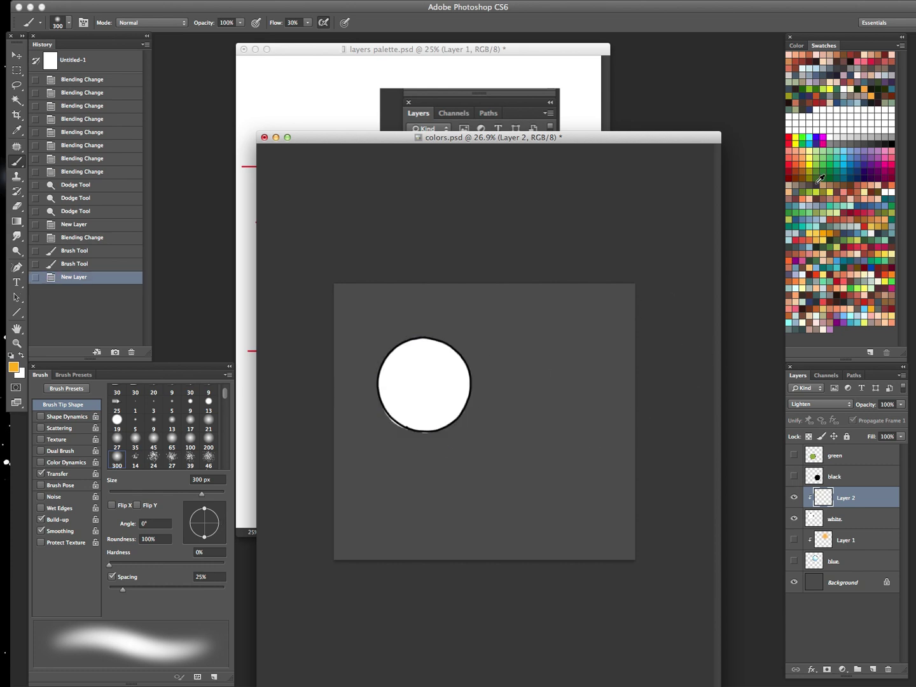
pyautogui.click(867, 213)
pyautogui.moveTo(417, 337)
pyautogui.mouseDown()
pyautogui.moveTo(397, 351)
pyautogui.moveTo(453, 327)
pyautogui.moveTo(461, 391)
pyautogui.moveTo(400, 438)
pyautogui.moveTo(450, 344)
pyautogui.mouseUp()
pyautogui.press(']')
pyautogui.press(']')
pyautogui.press(']')
pyautogui.press('0')
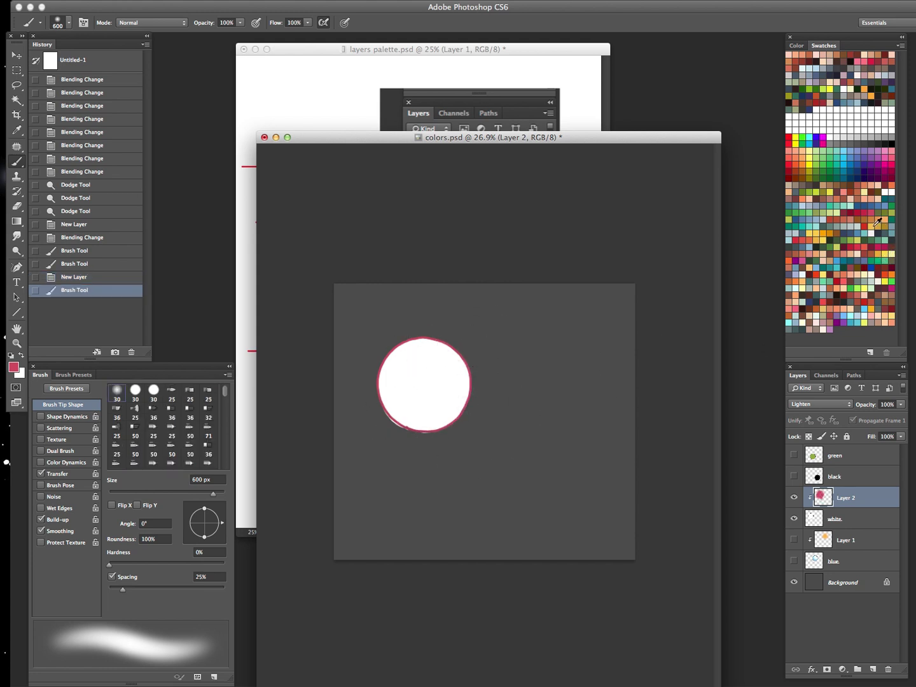
# Paint brown and dark slate over the white circle on the clipped Lighten layer, and hide that layer
pyautogui.click(795, 187)
pyautogui.click(451, 465)
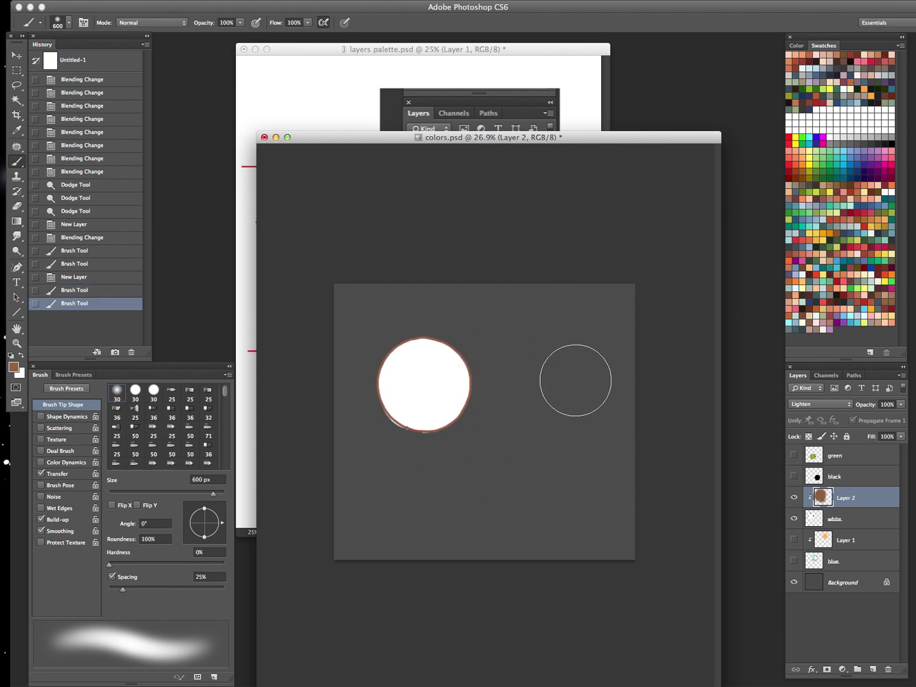
pyautogui.click(856, 102)
pyautogui.moveTo(401, 376)
pyautogui.mouseDown()
pyautogui.moveTo(392, 429)
pyautogui.moveTo(420, 329)
pyautogui.moveTo(421, 451)
pyautogui.mouseUp()
pyautogui.press('super+z')
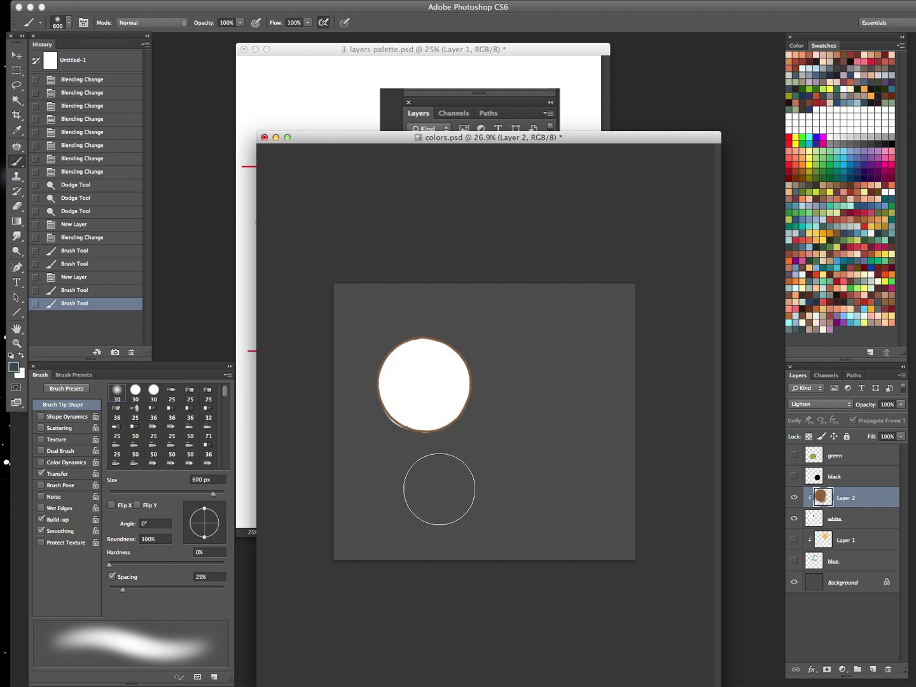
pyautogui.moveTo(439, 492)
pyautogui.mouseDown()
pyautogui.moveTo(461, 436)
pyautogui.moveTo(460, 318)
pyautogui.moveTo(391, 398)
pyautogui.moveTo(422, 347)
pyautogui.moveTo(453, 355)
pyautogui.moveTo(443, 441)
pyautogui.moveTo(461, 390)
pyautogui.moveTo(421, 313)
pyautogui.moveTo(460, 469)
pyautogui.mouseUp()
pyautogui.click(794, 497)
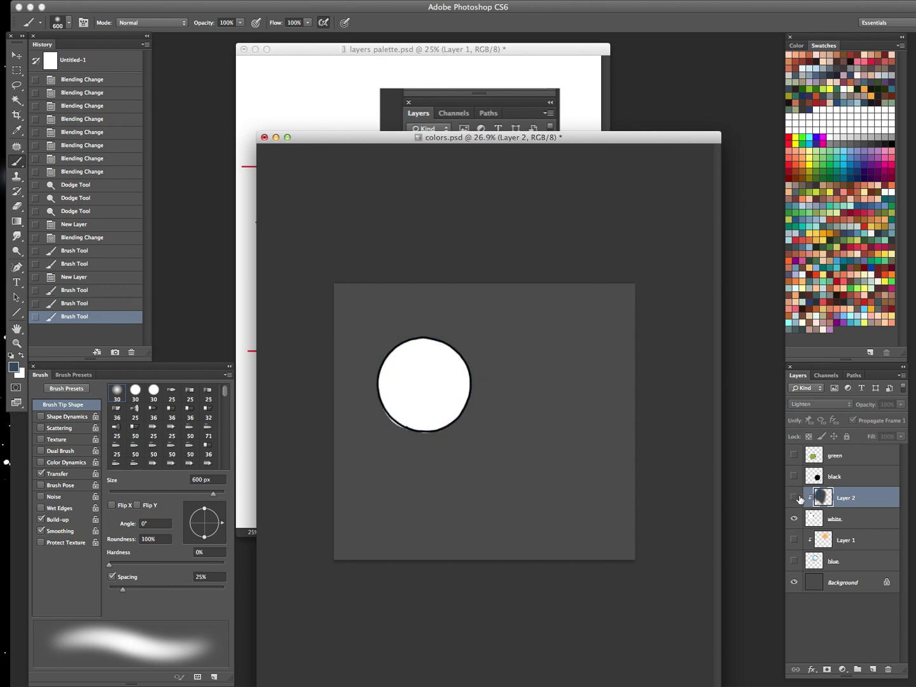
# Select the white layer, set the brush's mode to Lighten, and lock the layer's transparent pixels, undoing the test strokes
pyautogui.click(841, 520)
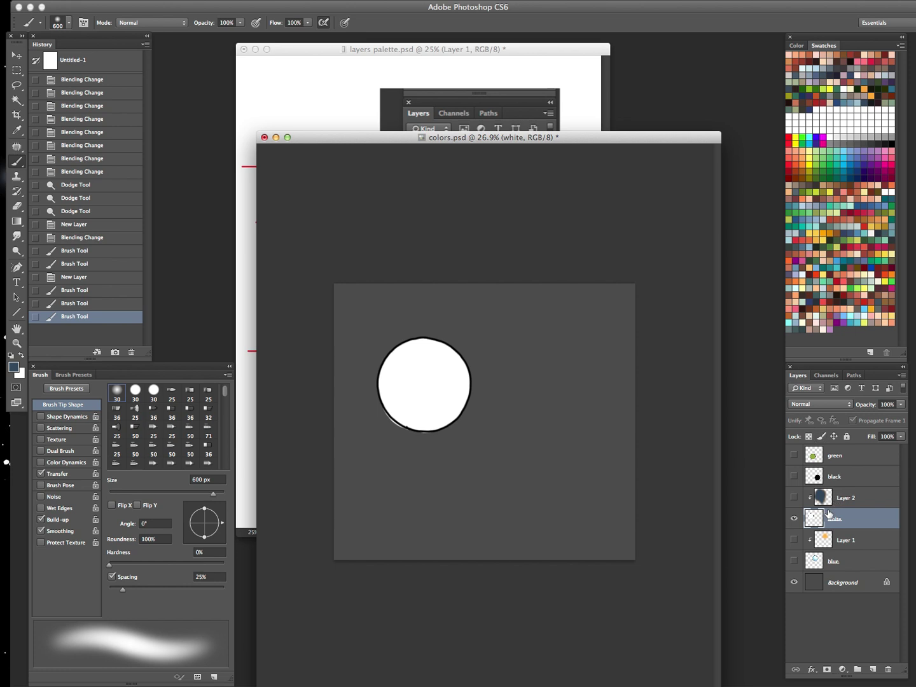
pyautogui.click(185, 23)
pyautogui.click(130, 102)
pyautogui.moveTo(408, 327)
pyautogui.mouseDown()
pyautogui.moveTo(438, 337)
pyautogui.moveTo(438, 391)
pyautogui.moveTo(452, 392)
pyautogui.moveTo(450, 366)
pyautogui.moveTo(388, 359)
pyautogui.moveTo(395, 389)
pyautogui.moveTo(456, 479)
pyautogui.moveTo(614, 507)
pyautogui.moveTo(413, 341)
pyautogui.moveTo(382, 372)
pyautogui.moveTo(413, 420)
pyautogui.moveTo(448, 402)
pyautogui.moveTo(467, 366)
pyautogui.moveTo(445, 321)
pyautogui.mouseUp()
pyautogui.hotkey('ctrl', 'z')
pyautogui.click(808, 437)
pyautogui.hotkey('ctrl', 'z')
# Paint red and dark brown directly over the white circle with the Lighten brush
pyautogui.click(823, 300)
pyautogui.moveTo(483, 356)
pyautogui.mouseDown()
pyautogui.moveTo(369, 399)
pyautogui.moveTo(429, 379)
pyautogui.moveTo(503, 389)
pyautogui.moveTo(514, 489)
pyautogui.mouseUp()
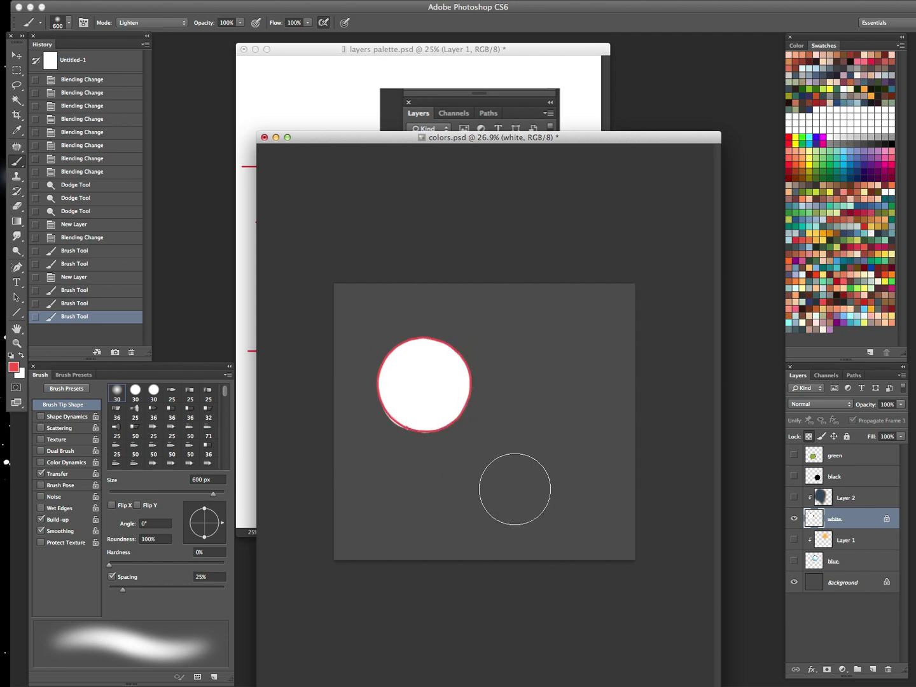
pyautogui.click(840, 300)
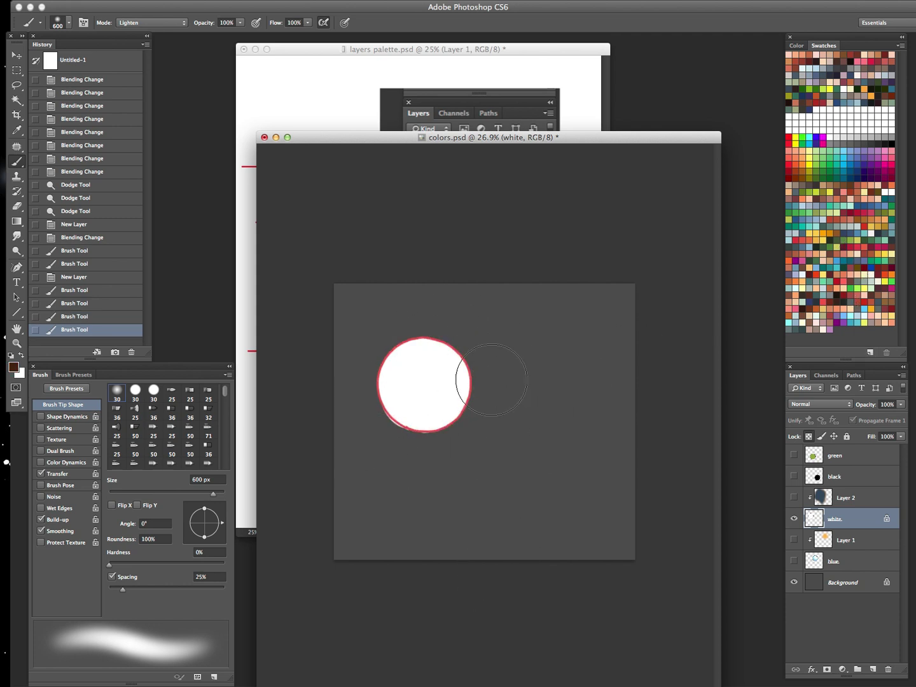
pyautogui.moveTo(393, 409)
pyautogui.mouseDown()
pyautogui.moveTo(490, 368)
pyautogui.moveTo(510, 401)
pyautogui.moveTo(439, 530)
pyautogui.mouseUp()
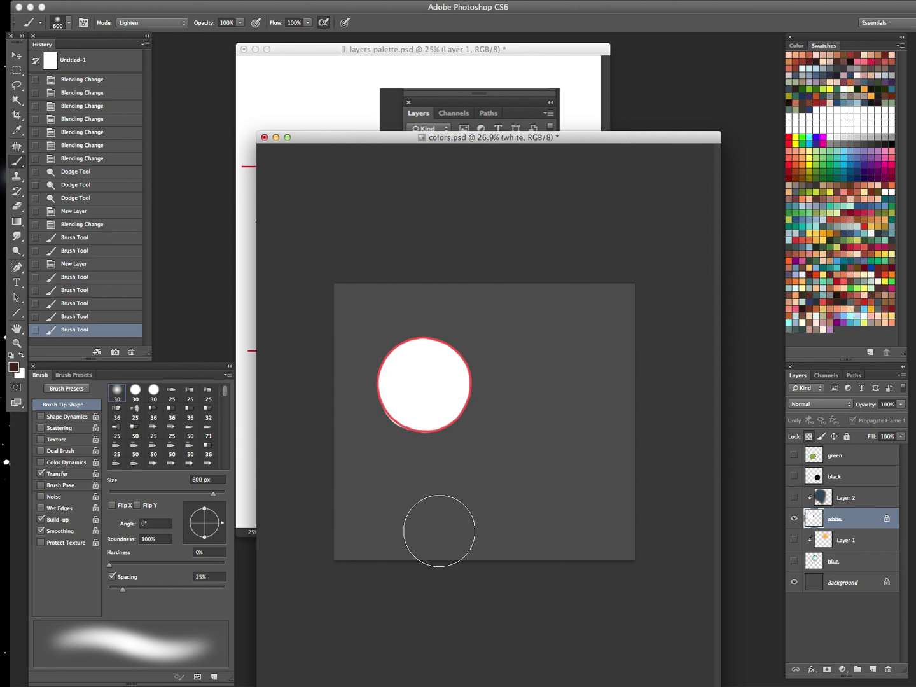
# Undo the strokes on the white circle and the creation of its clipped Lighten layer
pyautogui.hotkey('ctrl', 'alt', 'z')
pyautogui.hotkey('ctrl', 'alt', 'z')
pyautogui.hotkey('ctrl', 'alt', 'z')
pyautogui.hotkey('ctrl', 'alt', 'z')
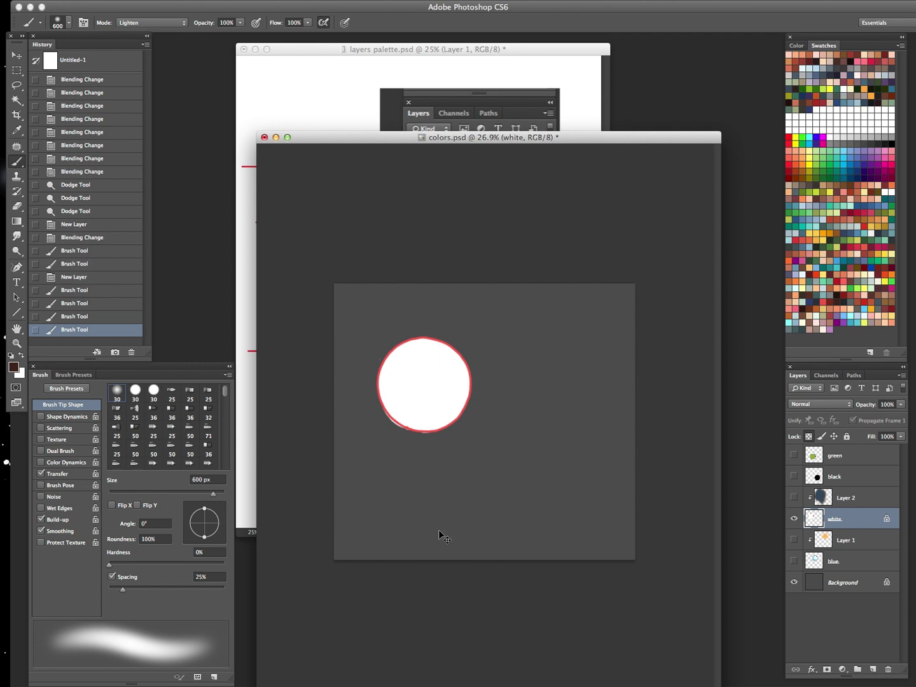
pyautogui.hotkey('ctrl', 'alt', 'z')
pyautogui.hotkey('ctrl', 'alt', 'z')
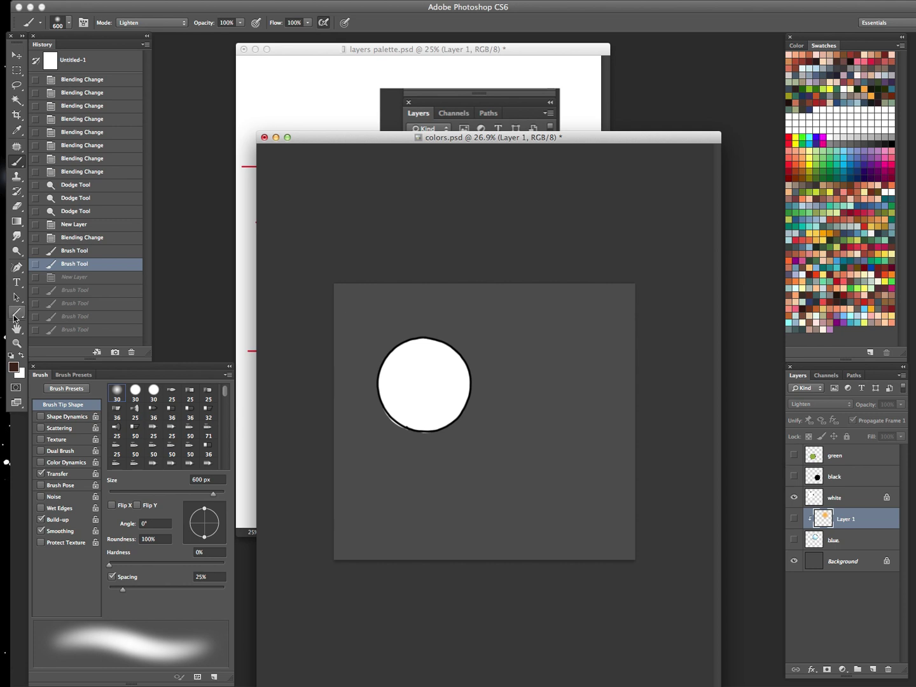
# Hide the panels surrounding the open documents
pyautogui.press('Tab')
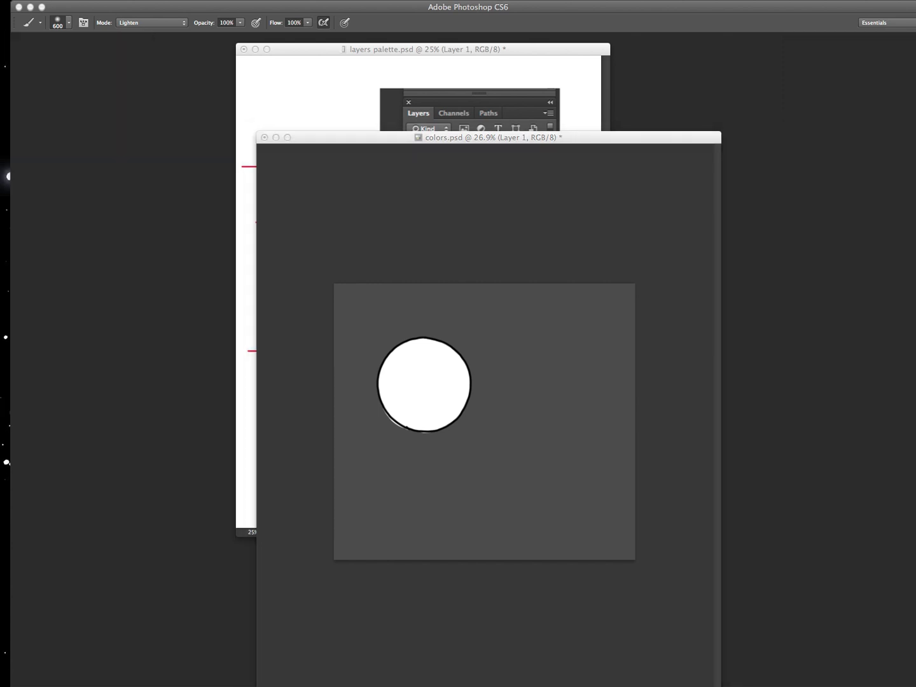